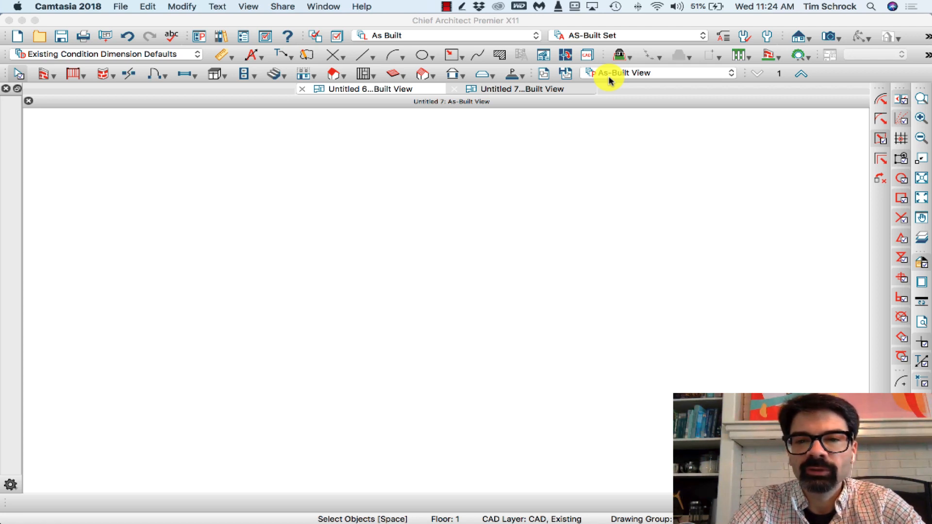
Compare the default sets of CD Plan View and None in the saved plan views, returning to As-Built View.
{"action": "left_click", "coordinate": [610, 78]}
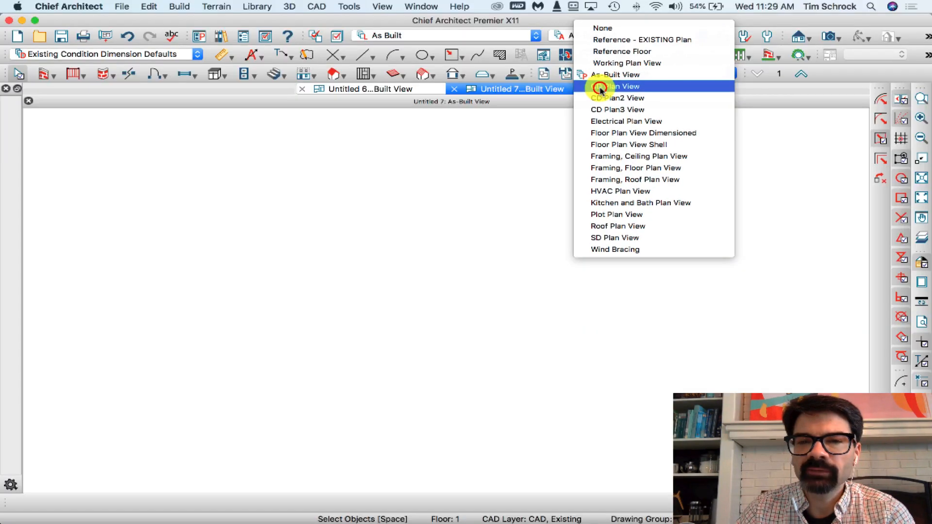
{"action": "left_click", "coordinate": [602, 88]}
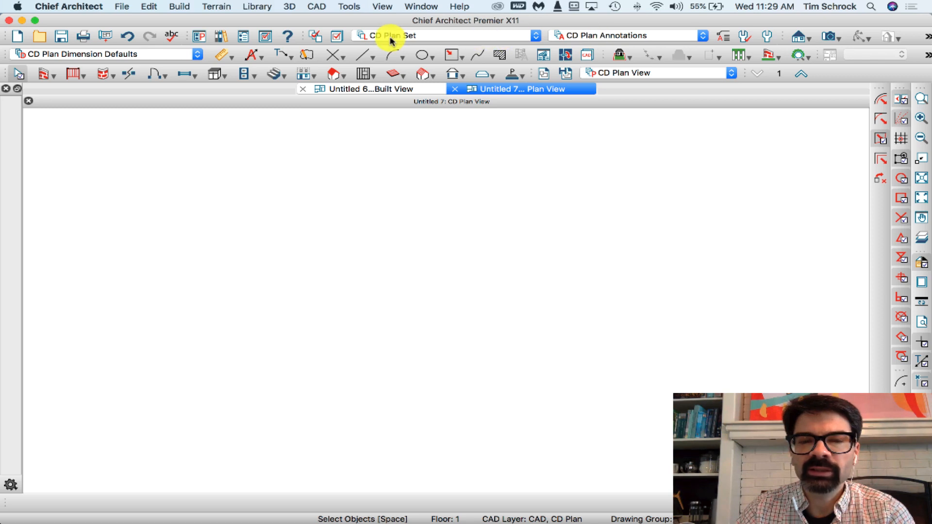
{"action": "left_click", "coordinate": [605, 74]}
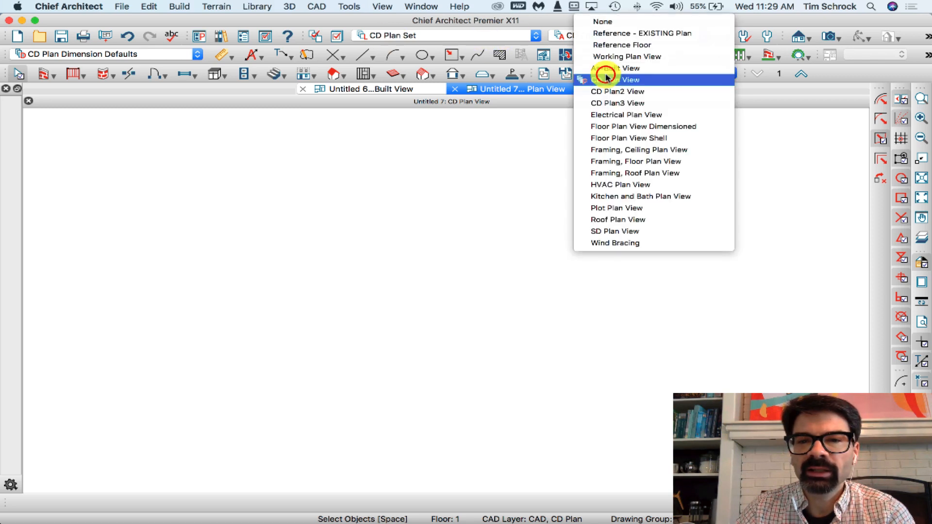
{"action": "left_click", "coordinate": [617, 23]}
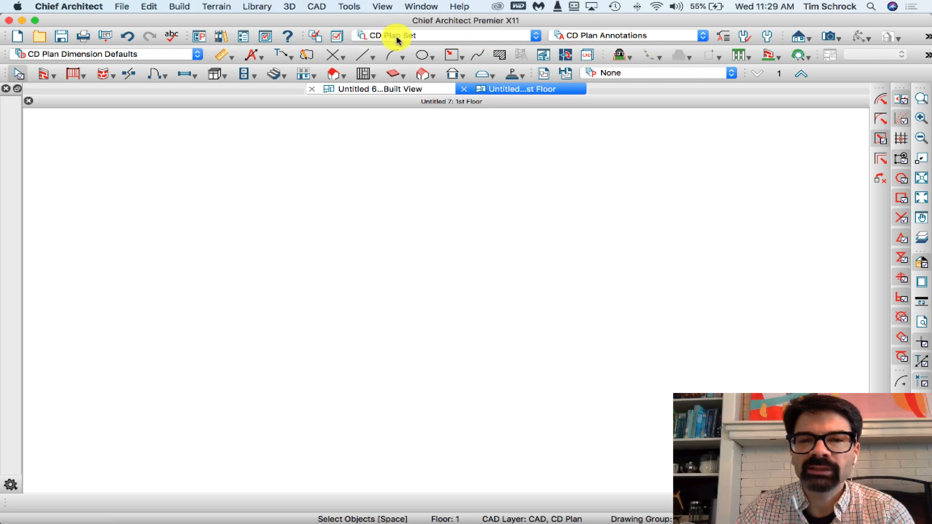
{"action": "left_click", "coordinate": [633, 73]}
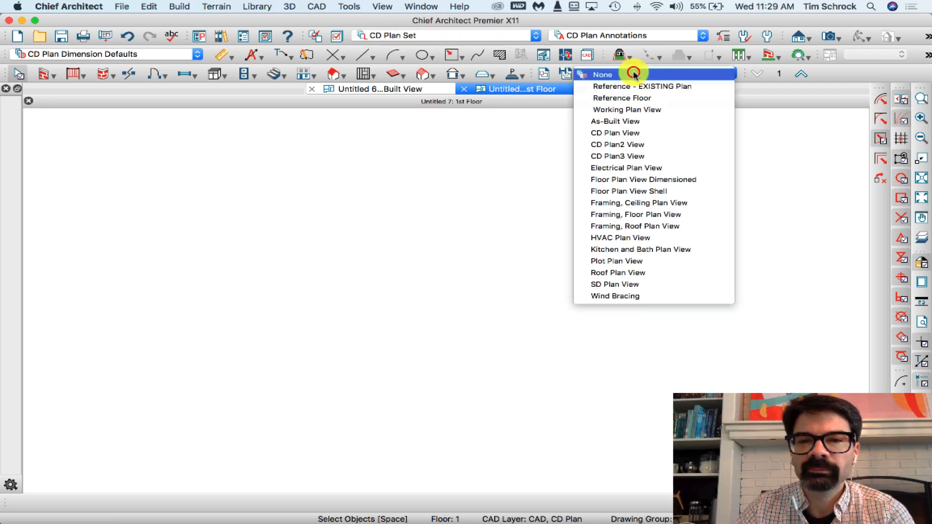
{"action": "left_click", "coordinate": [640, 121]}
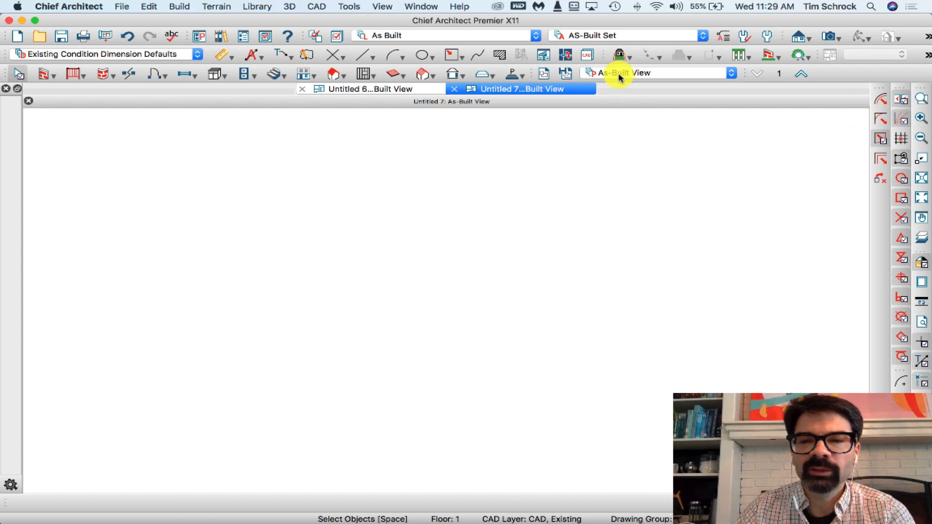
Draw a rectangle of exterior walls about 19'-6" by 14' and divide it with a horizontal interior wall.
{"action": "left_click", "coordinate": [42, 74]}
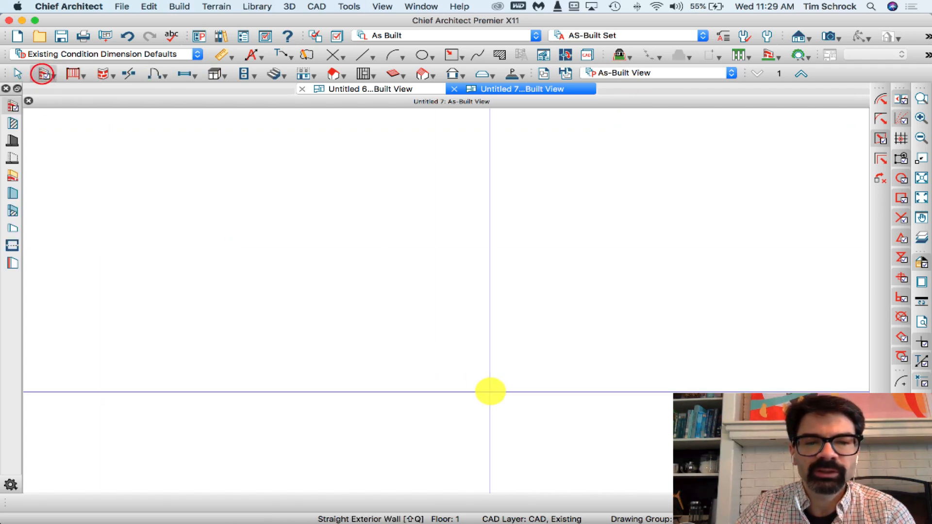
{"action": "left_click_drag", "start_coordinate": [464, 354], "coordinate": [216, 357]}
{"action": "mouse_move", "coordinate": [216, 356]}
{"action": "left_mouse_down"}
{"action": "mouse_move", "coordinate": [230, 192]}
{"action": "mouse_move", "coordinate": [490, 191]}
{"action": "mouse_move", "coordinate": [457, 192]}
{"action": "mouse_move", "coordinate": [463, 355]}
{"action": "left_mouse_up"}
{"action": "left_click", "coordinate": [13, 122]}
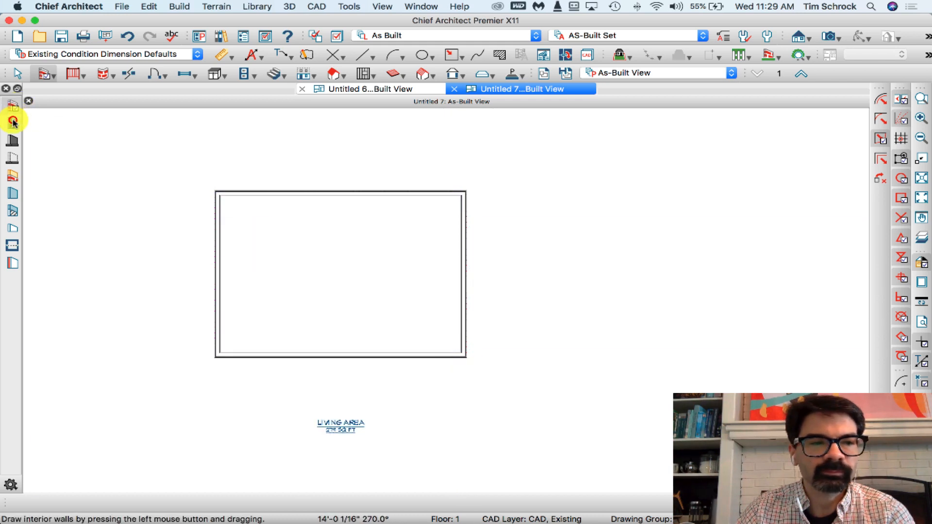
{"action": "left_click_drag", "start_coordinate": [225, 263], "coordinate": [465, 262]}
Draw a freestanding vertical foundation wall about 21' long to the left of the rectangular building.
{"action": "left_click", "coordinate": [12, 139]}
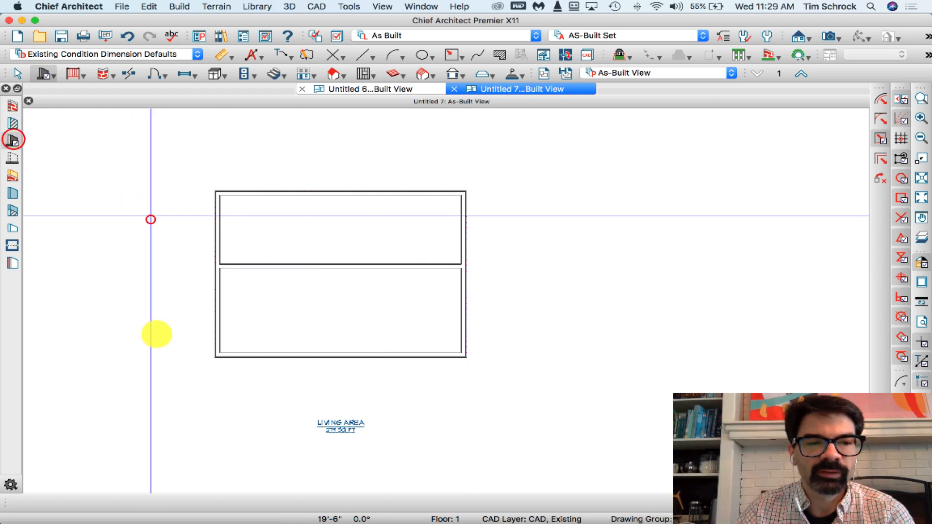
{"action": "left_click_drag", "start_coordinate": [157, 334], "coordinate": [151, 458]}
{"action": "left_click", "coordinate": [145, 374]}
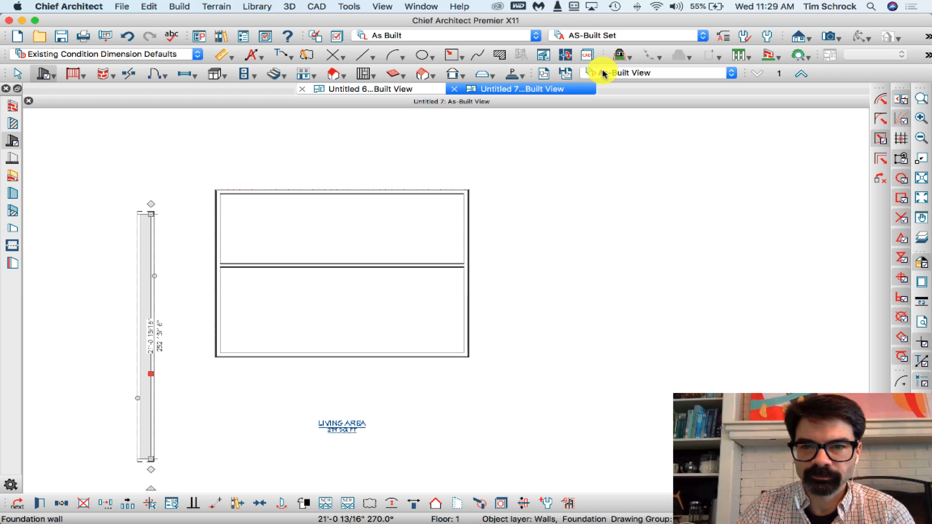
Switch the saved plan view to Working Plan View.
{"action": "left_click", "coordinate": [604, 73]}
{"action": "left_click", "coordinate": [623, 63]}
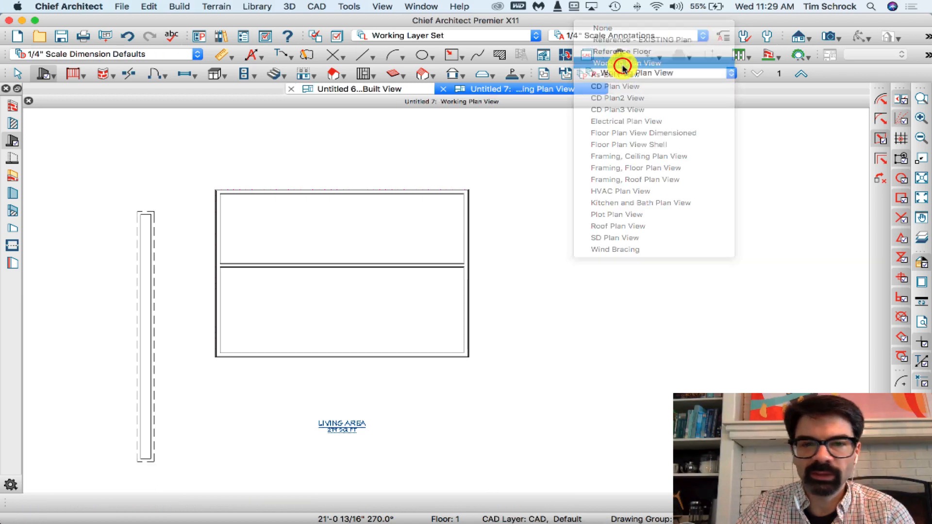
{"action": "left_click", "coordinate": [623, 74]}
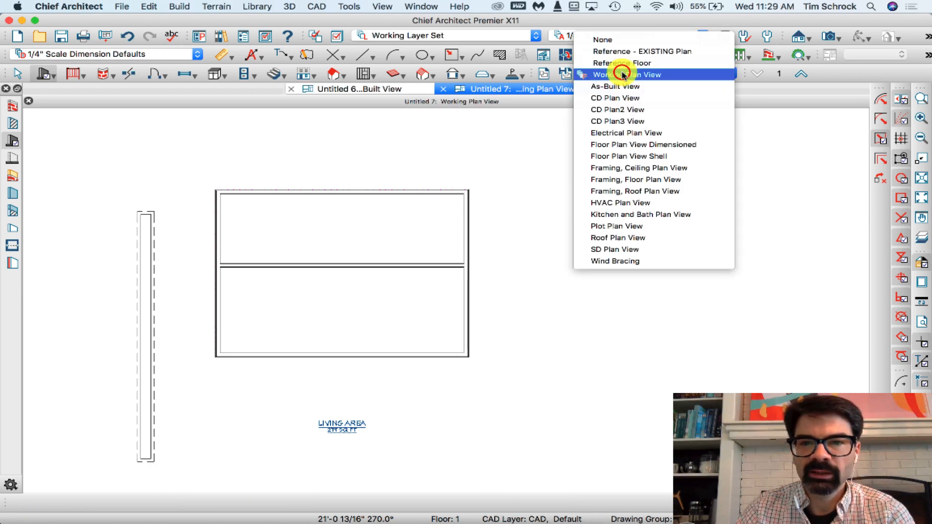
Select the building's upper exterior wall and examine its temporary dimensions at different magnifications.
{"action": "left_click", "coordinate": [393, 192]}
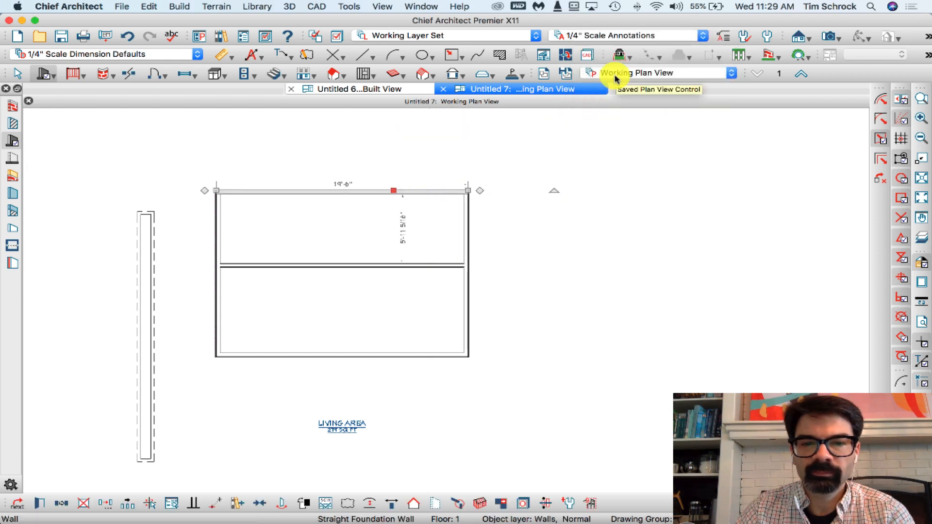
{"action": "scroll", "coordinate": [374, 233], "scroll_direction": "up", "scroll_amount": 6}
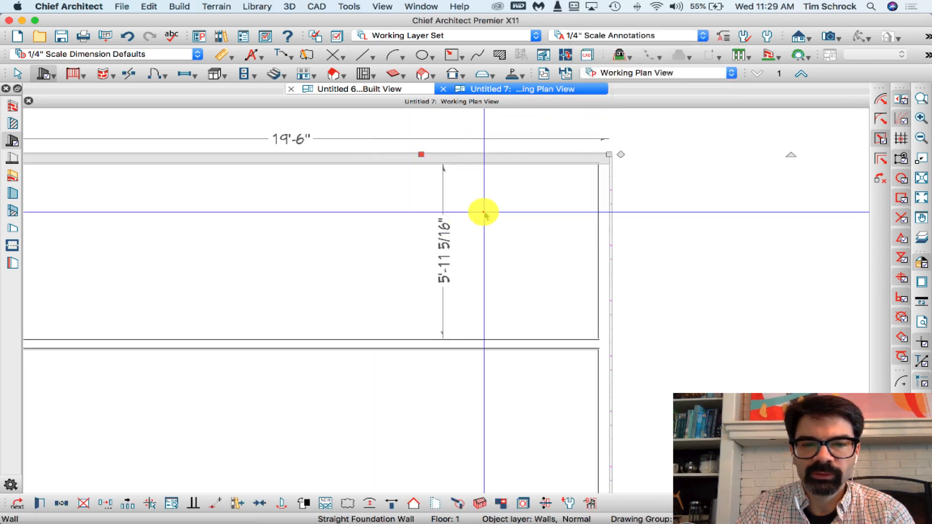
{"action": "scroll", "coordinate": [510, 201], "scroll_direction": "down", "scroll_amount": 4}
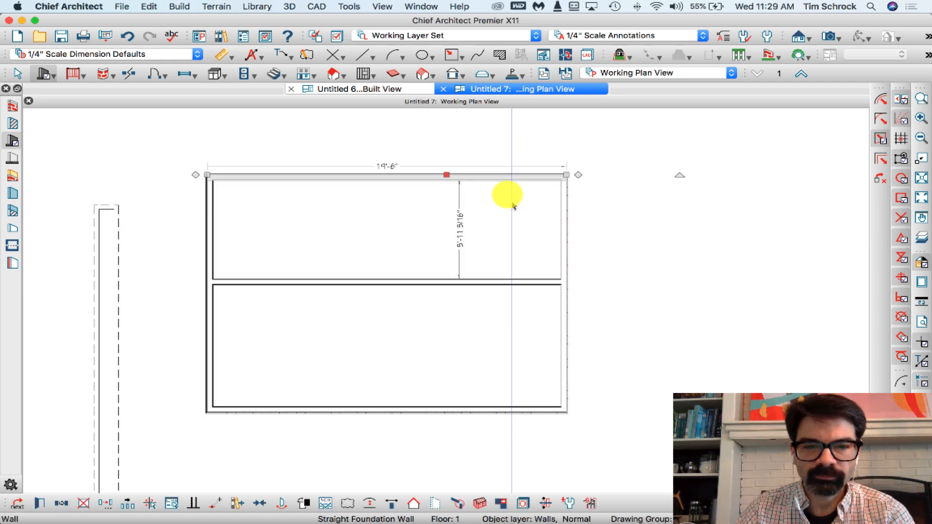
{"action": "scroll", "coordinate": [513, 206], "scroll_direction": "down", "scroll_amount": 2}
{"action": "scroll", "coordinate": [385, 287], "scroll_direction": "up", "scroll_amount": 3}
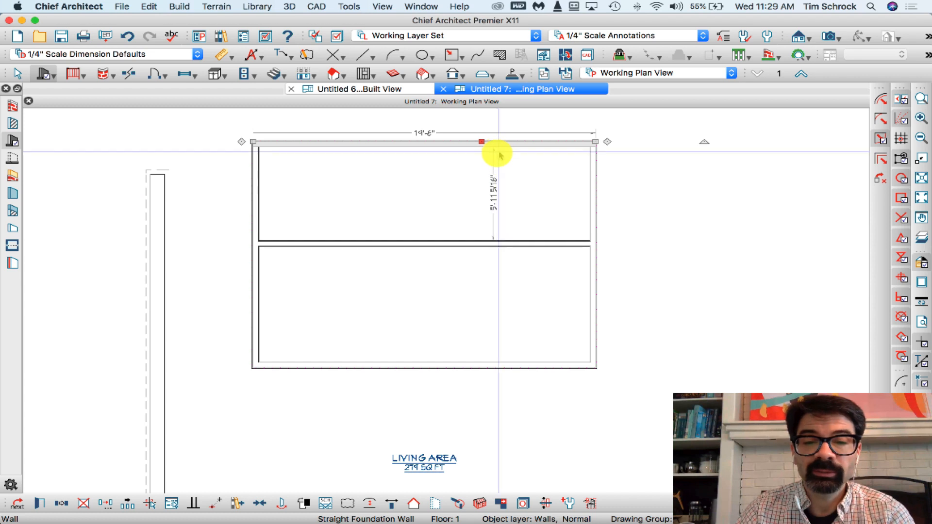
{"action": "scroll", "coordinate": [493, 155], "scroll_direction": "up", "scroll_amount": 2}
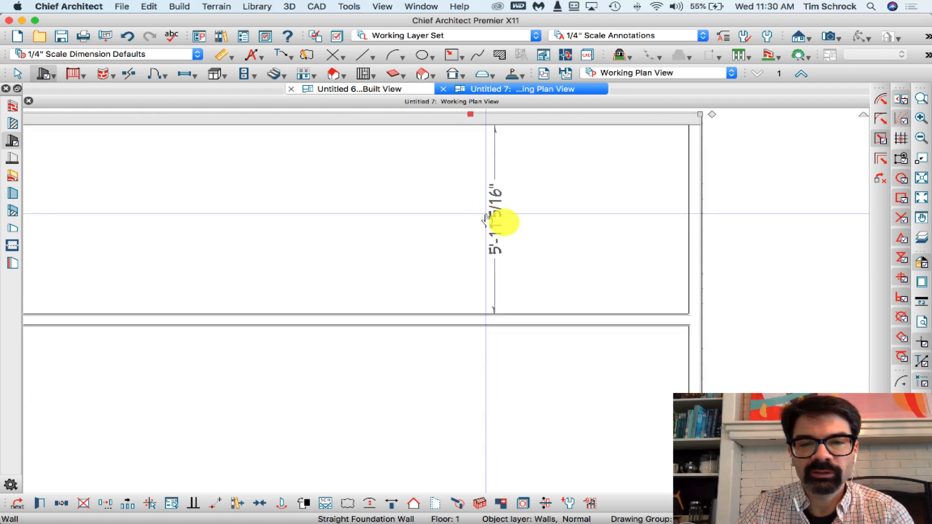
{"action": "scroll", "coordinate": [503, 220], "scroll_direction": "down", "scroll_amount": 3}
{"action": "scroll", "coordinate": [456, 219], "scroll_direction": "down", "scroll_amount": 2}
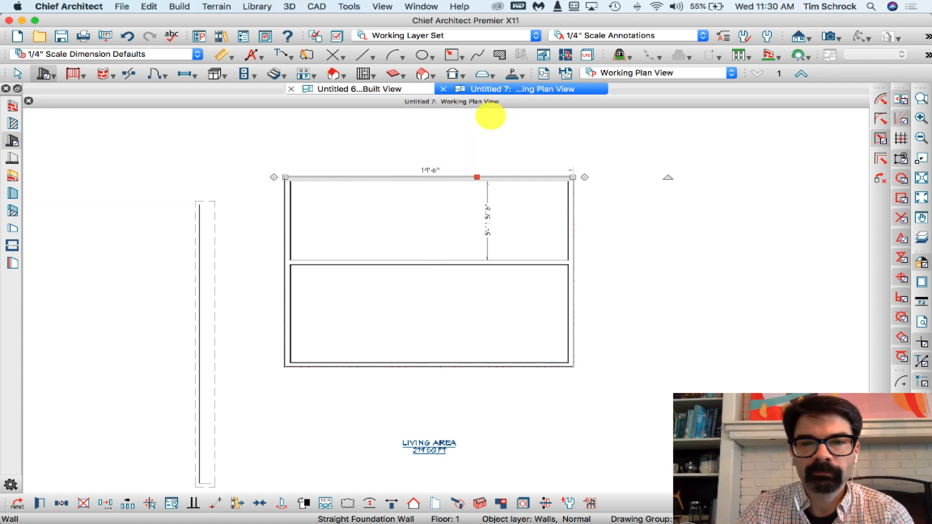
{"action": "key", "text": "space"}
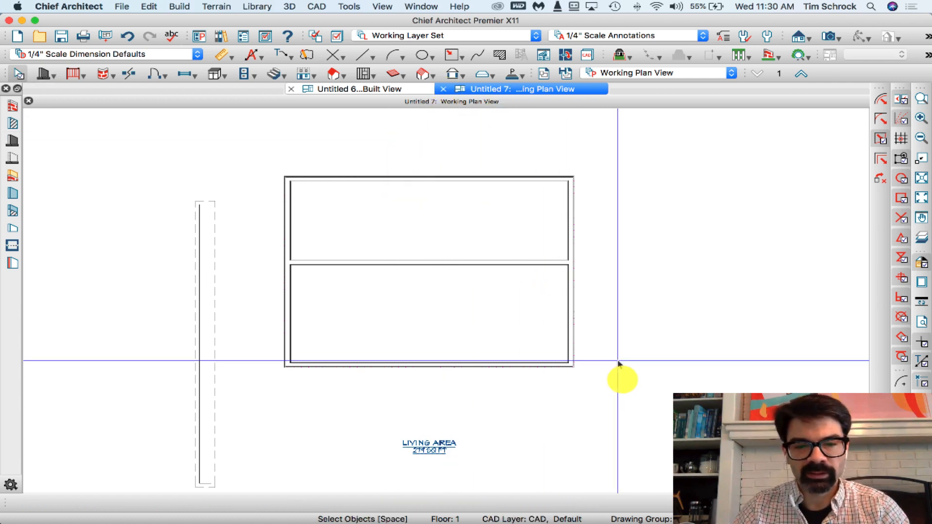
{"action": "left_click_drag", "start_coordinate": [616, 379], "coordinate": [116, 145]}
{"action": "key", "text": "Delete"}
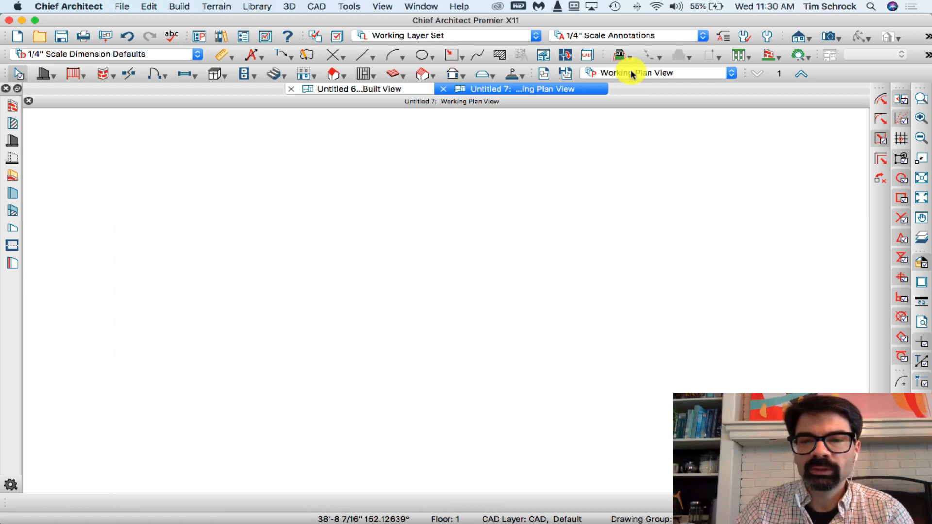
{"action": "left_click", "coordinate": [121, 37]}
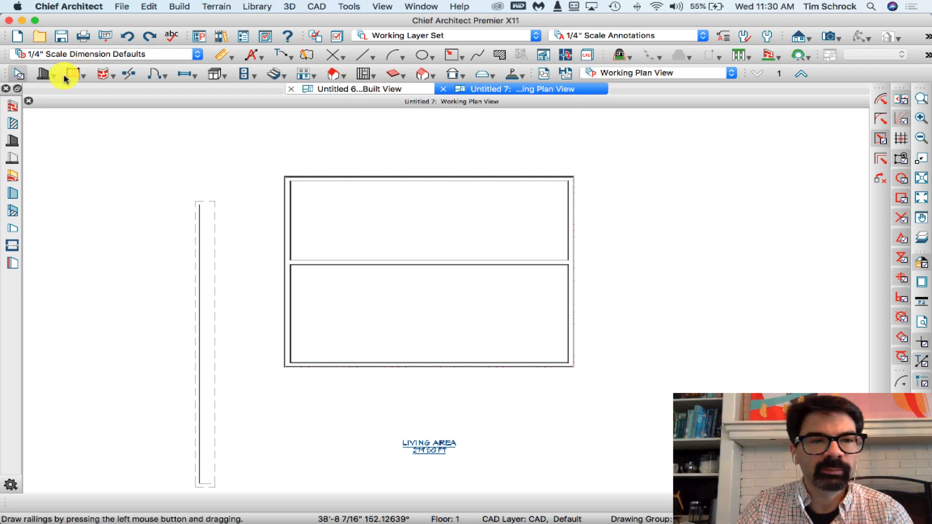
Set the default interior wall type to Interior-4, NEW.
{"action": "left_click", "coordinate": [11, 123]}
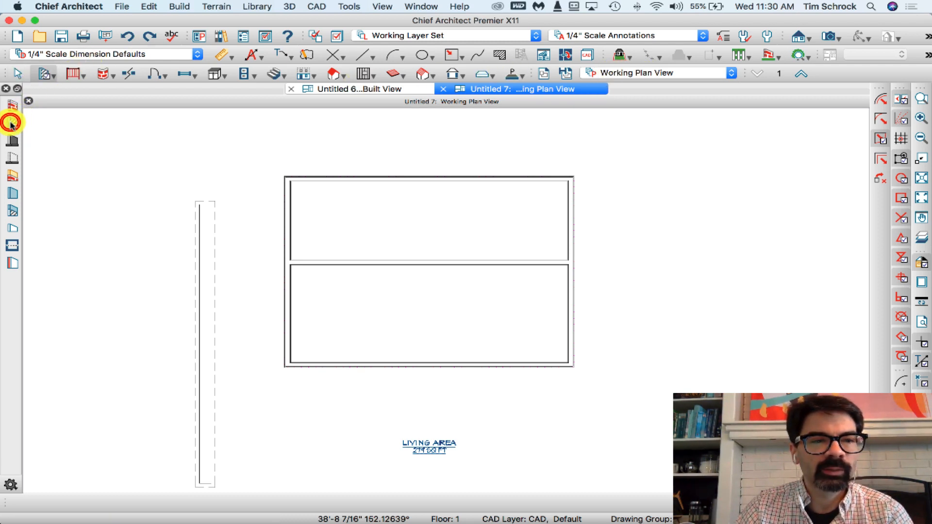
{"action": "double_click", "coordinate": [10, 123]}
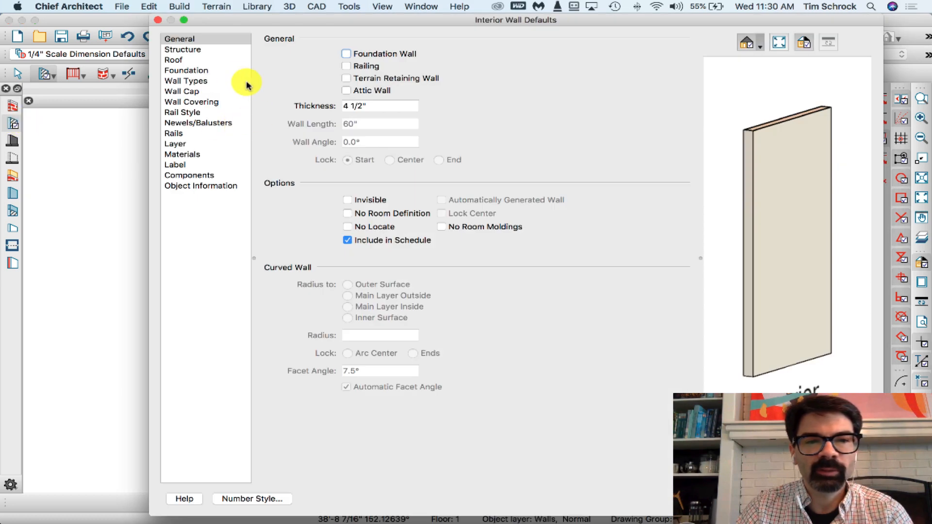
{"action": "left_click", "coordinate": [220, 80]}
{"action": "left_click", "coordinate": [498, 58]}
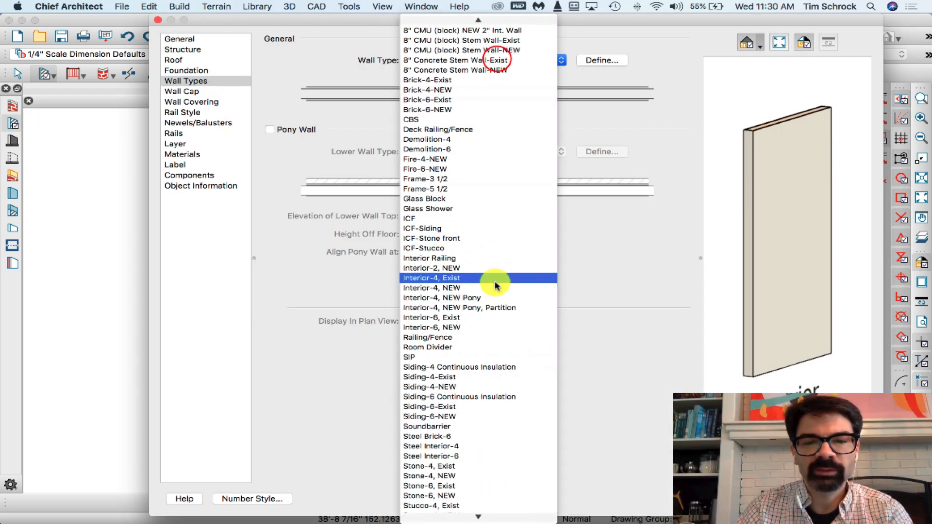
{"action": "left_click", "coordinate": [495, 288]}
{"action": "left_click", "coordinate": [848, 499]}
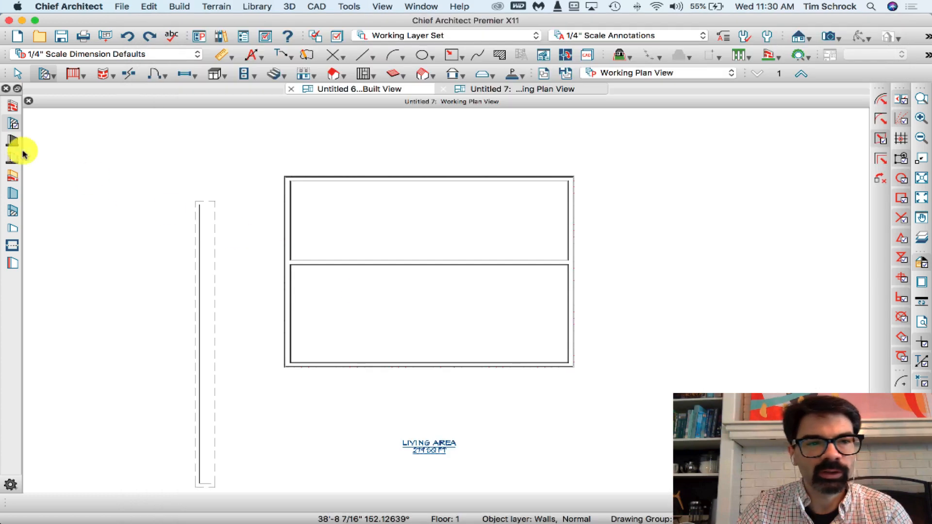
Set the default exterior wall type to Siding-6-NEW.
{"action": "left_click", "coordinate": [12, 105]}
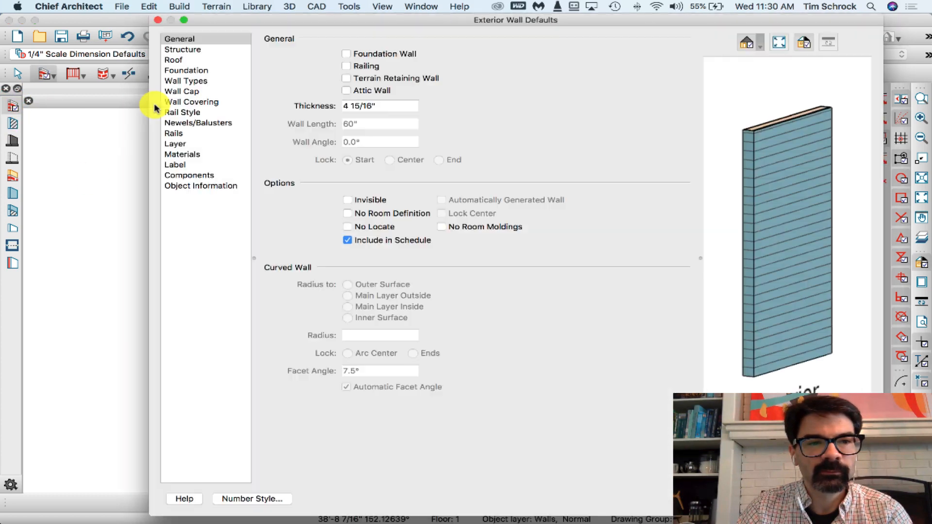
{"action": "left_click", "coordinate": [204, 82]}
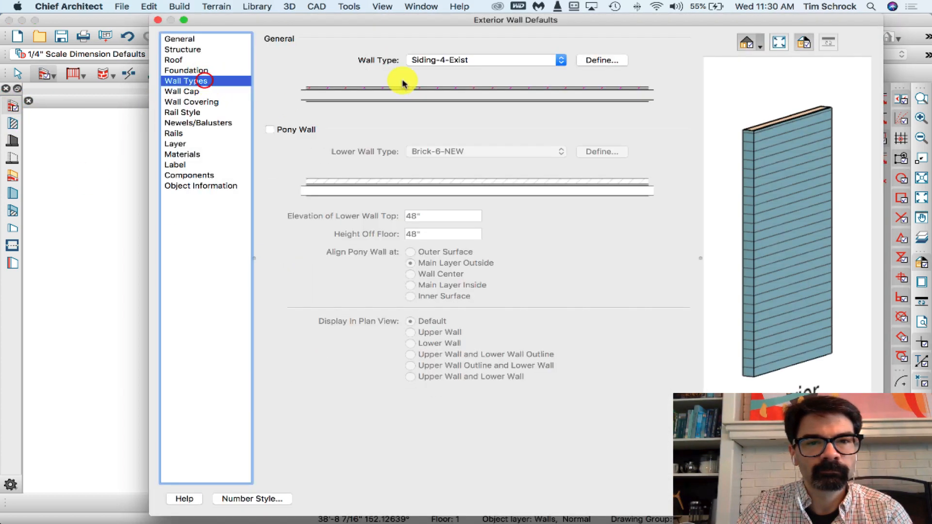
{"action": "left_click", "coordinate": [515, 62]}
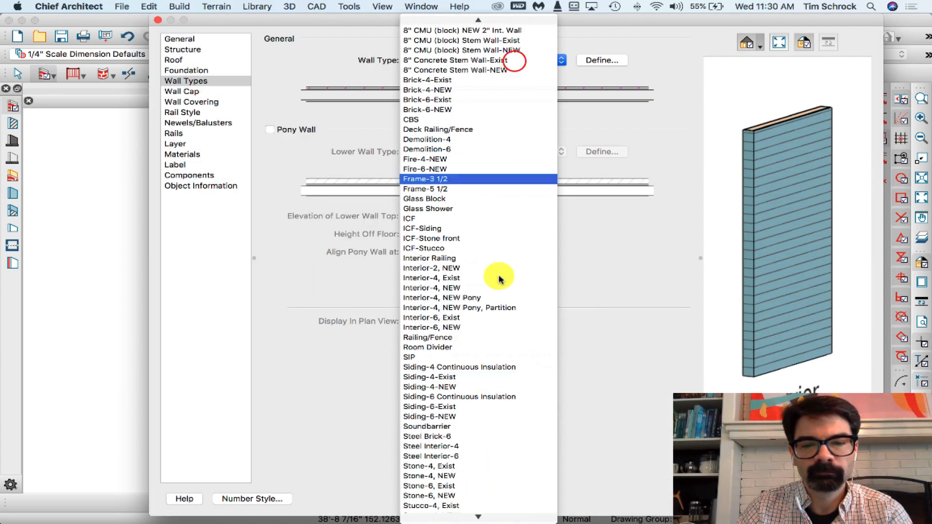
{"action": "left_click", "coordinate": [495, 417]}
{"action": "key", "text": "Return"}
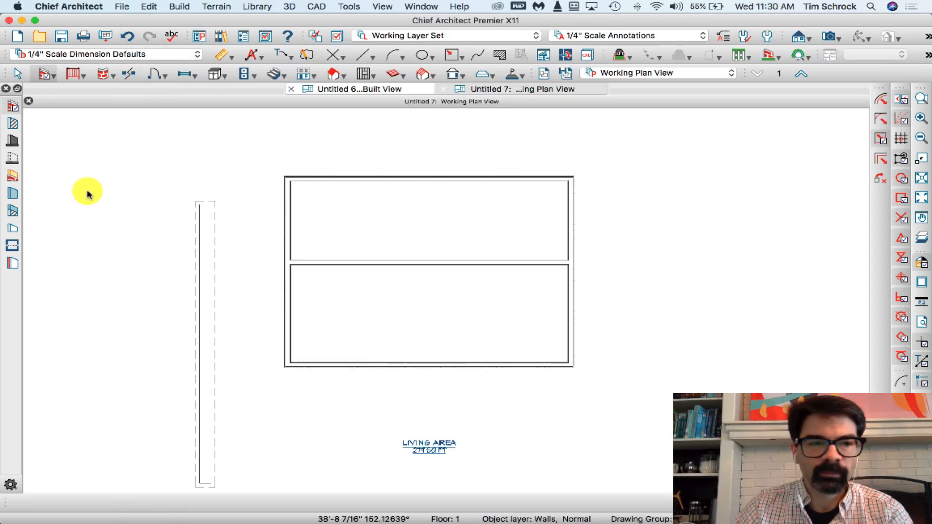
Draw three new exterior walls forming a rectangular addition against the full right side of the existing building.
{"action": "left_click", "coordinate": [15, 108]}
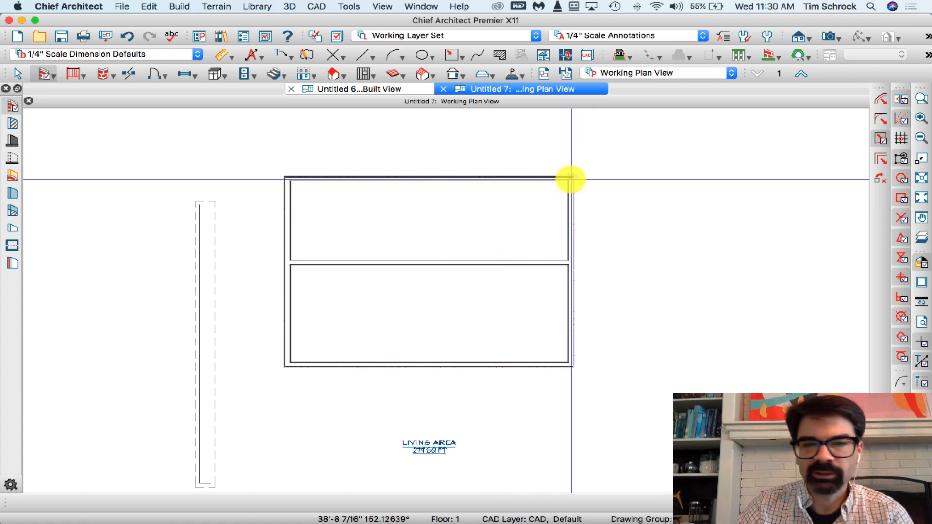
{"action": "left_click_drag", "start_coordinate": [571, 180], "coordinate": [690, 180]}
{"action": "mouse_move", "coordinate": [689, 180]}
{"action": "left_mouse_down"}
{"action": "mouse_move", "coordinate": [683, 360]}
{"action": "mouse_move", "coordinate": [557, 370]}
{"action": "mouse_move", "coordinate": [575, 366]}
{"action": "left_mouse_up"}
{"action": "left_click", "coordinate": [523, 364]}
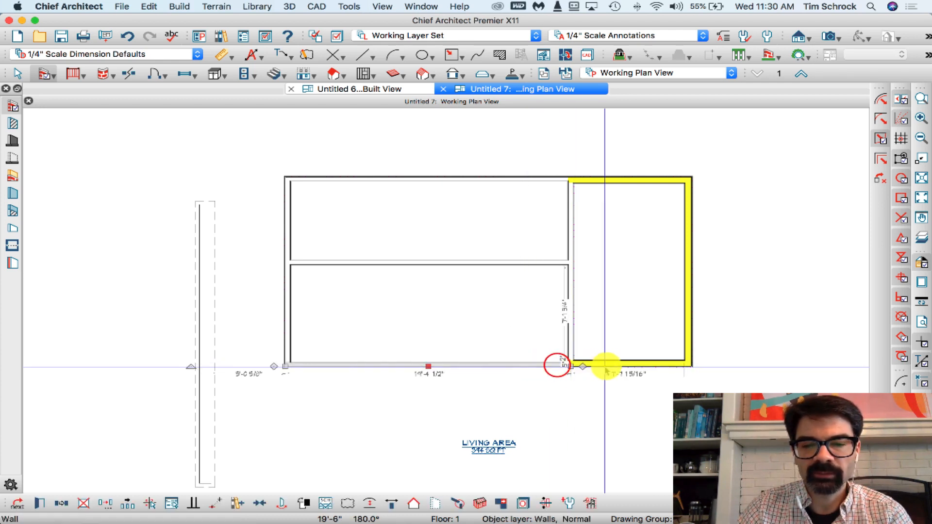
Draw a stepped run of three new interior walls across the upper part of the addition.
{"action": "left_click", "coordinate": [8, 119]}
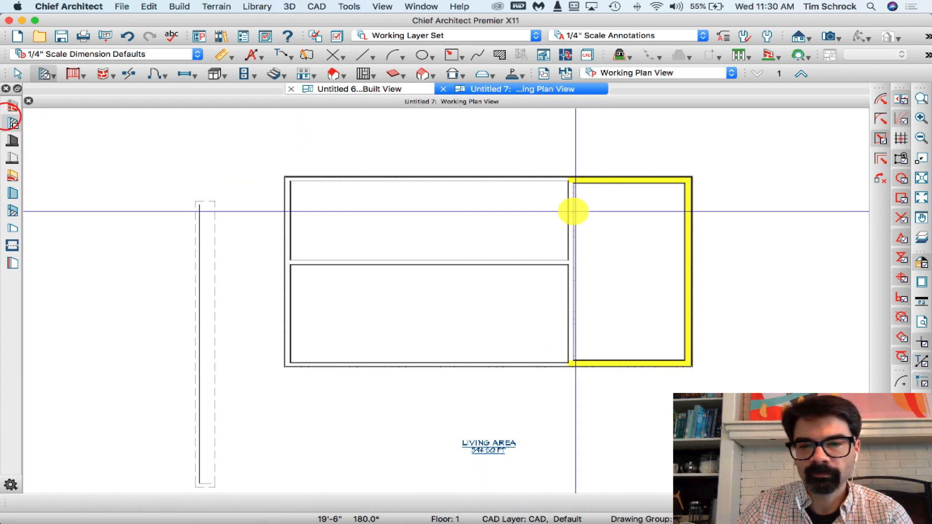
{"action": "mouse_move", "coordinate": [575, 211]}
{"action": "left_mouse_down"}
{"action": "mouse_move", "coordinate": [657, 208]}
{"action": "mouse_move", "coordinate": [636, 217]}
{"action": "left_mouse_up"}
{"action": "left_click_drag", "start_coordinate": [635, 218], "coordinate": [637, 255]}
{"action": "mouse_move", "coordinate": [637, 255]}
{"action": "left_mouse_down"}
{"action": "mouse_move", "coordinate": [688, 252]}
{"action": "mouse_move", "coordinate": [709, 264]}
{"action": "left_mouse_up"}
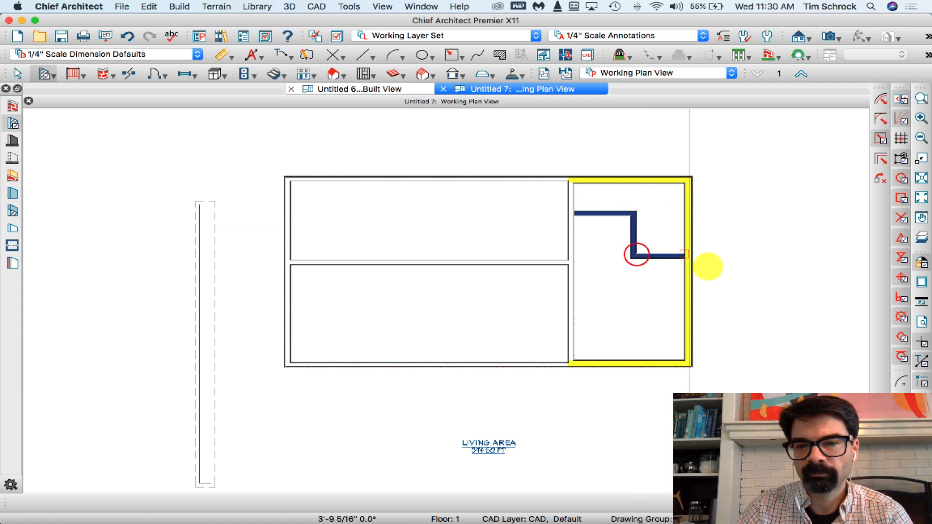
Enclose the lower-right corner of the addition with two glass walls, making the vertical one about 4'-8" long.
{"action": "left_click", "coordinate": [12, 193]}
{"action": "mouse_move", "coordinate": [683, 305]}
{"action": "left_mouse_down"}
{"action": "mouse_move", "coordinate": [635, 306]}
{"action": "mouse_move", "coordinate": [635, 367]}
{"action": "left_mouse_up"}
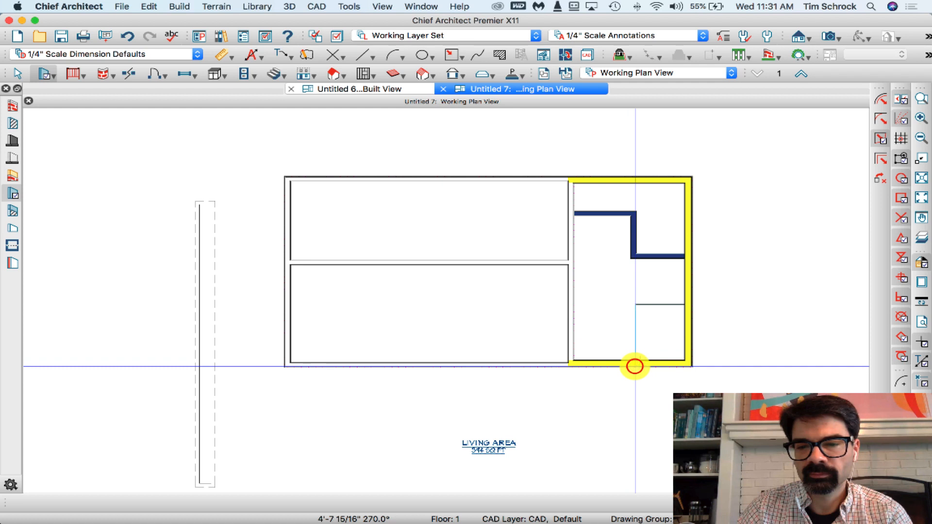
{"action": "left_click", "coordinate": [675, 305]}
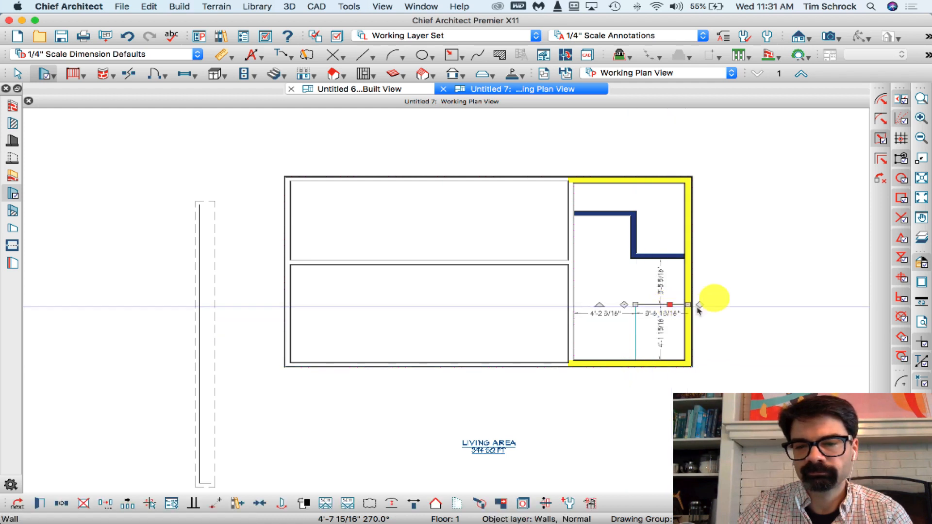
Switch to the CD Plan View and add a horizontal dimension string above the full width of the building and addition.
{"action": "left_click", "coordinate": [718, 285]}
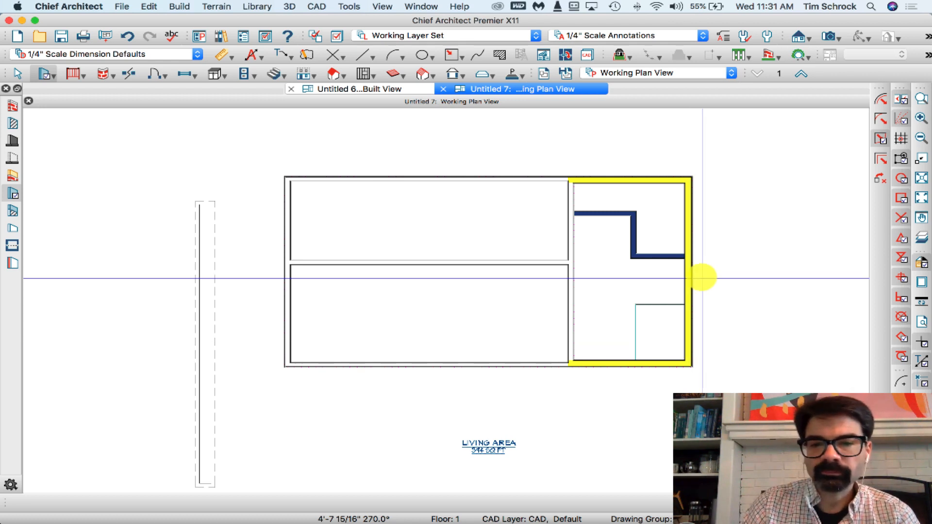
{"action": "scroll", "coordinate": [700, 273], "scroll_direction": "up", "scroll_amount": 2}
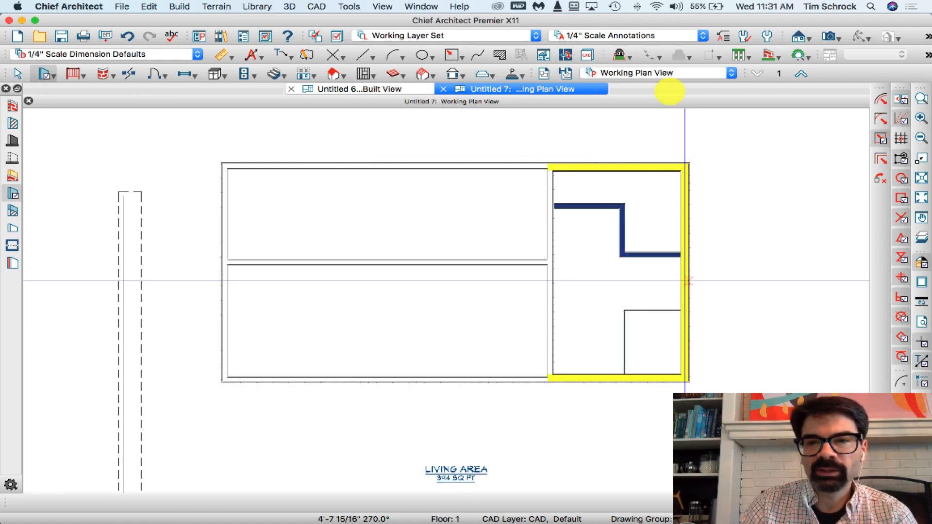
{"action": "left_click", "coordinate": [655, 76]}
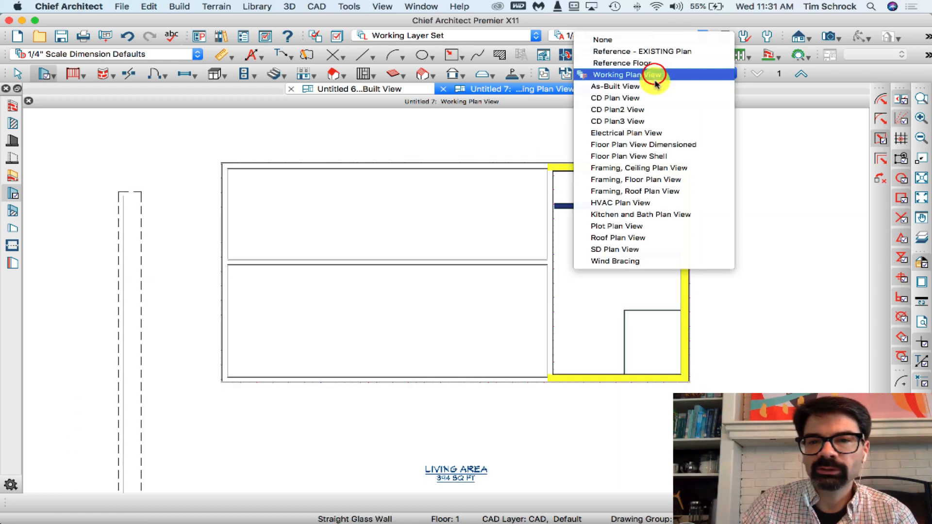
{"action": "left_click", "coordinate": [655, 98]}
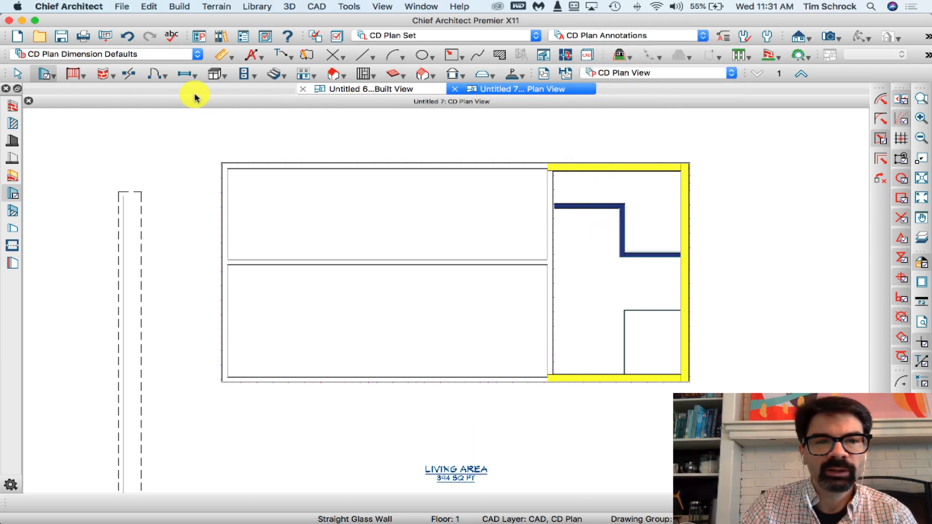
{"action": "left_click", "coordinate": [222, 54]}
{"action": "left_click_drag", "start_coordinate": [218, 151], "coordinate": [687, 150]}
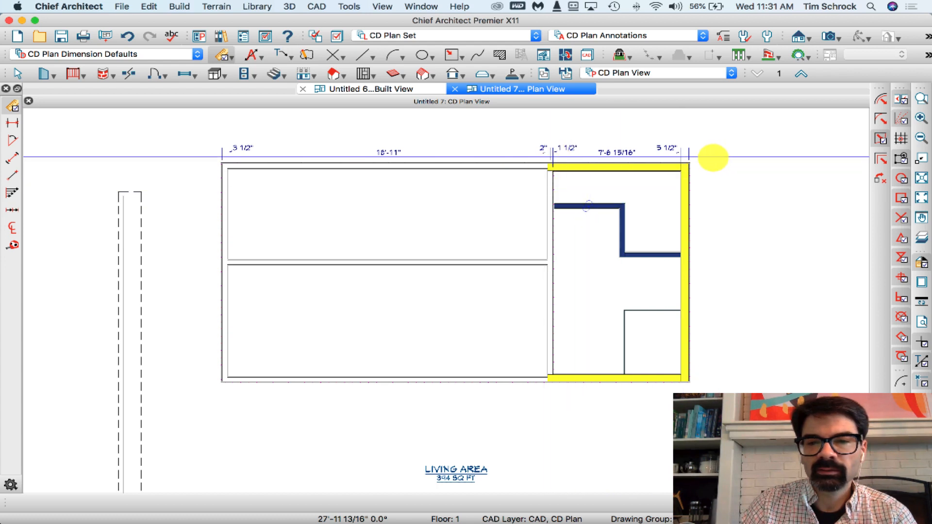
{"action": "left_click_drag", "start_coordinate": [704, 161], "coordinate": [708, 397]}
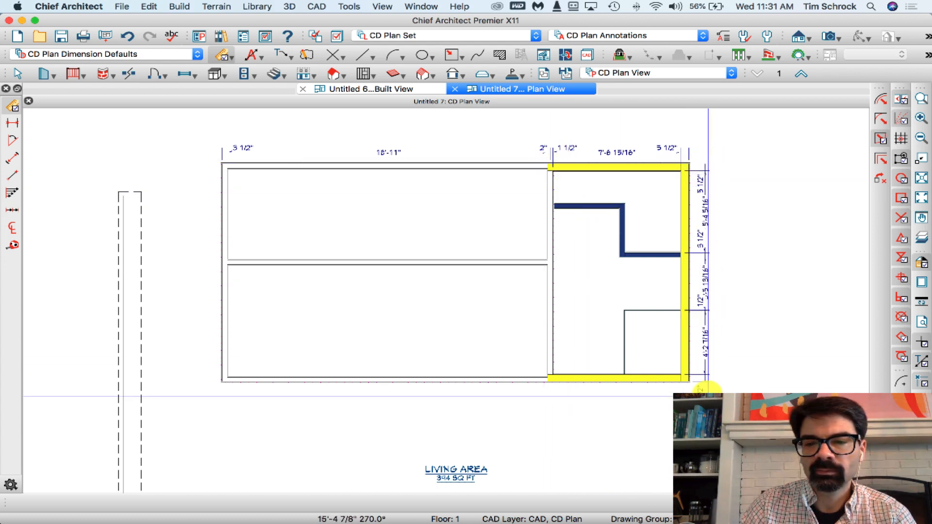
{"action": "left_click", "coordinate": [707, 336]}
{"action": "key", "text": "Delete"}
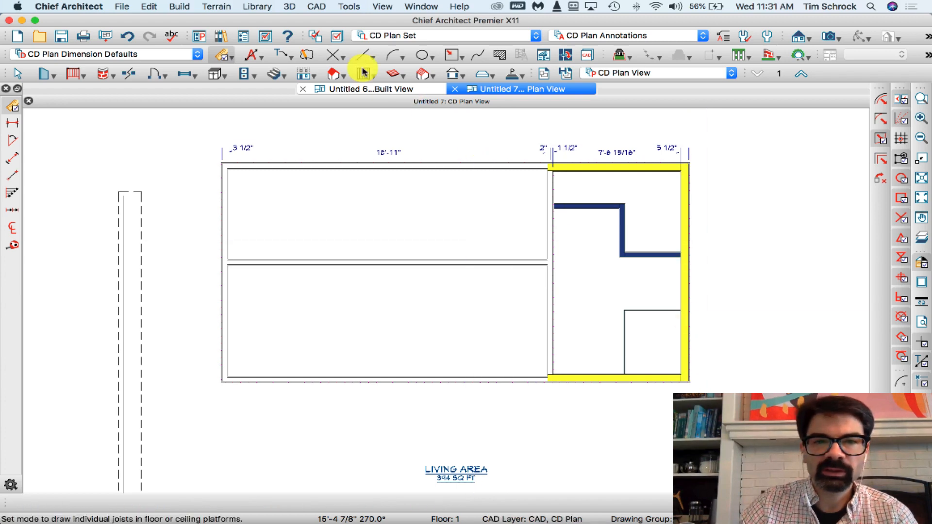
Set the CD Plan dimension defaults to locate walls by Wall Dimension Layer and Primary Wall Side, and dimension the addition's right side.
{"action": "left_click", "coordinate": [221, 54]}
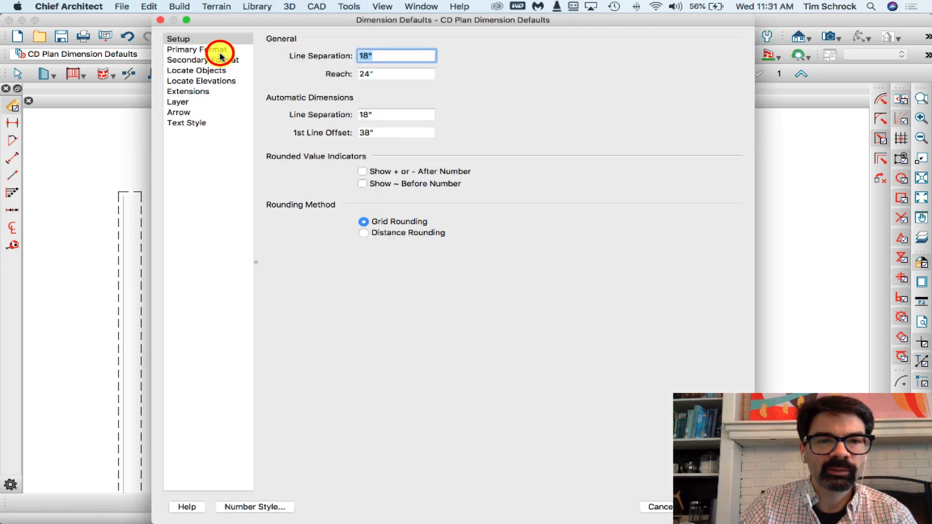
{"action": "left_click", "coordinate": [219, 50]}
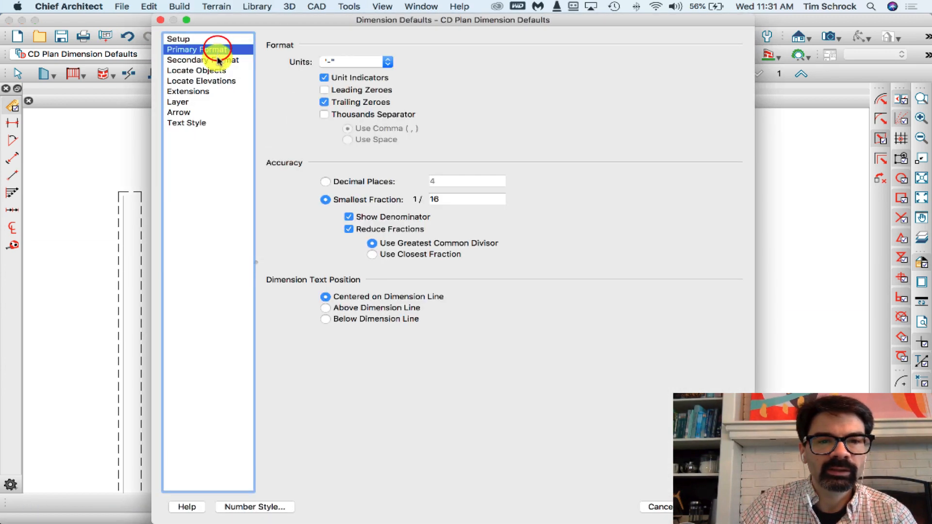
{"action": "left_click", "coordinate": [217, 73]}
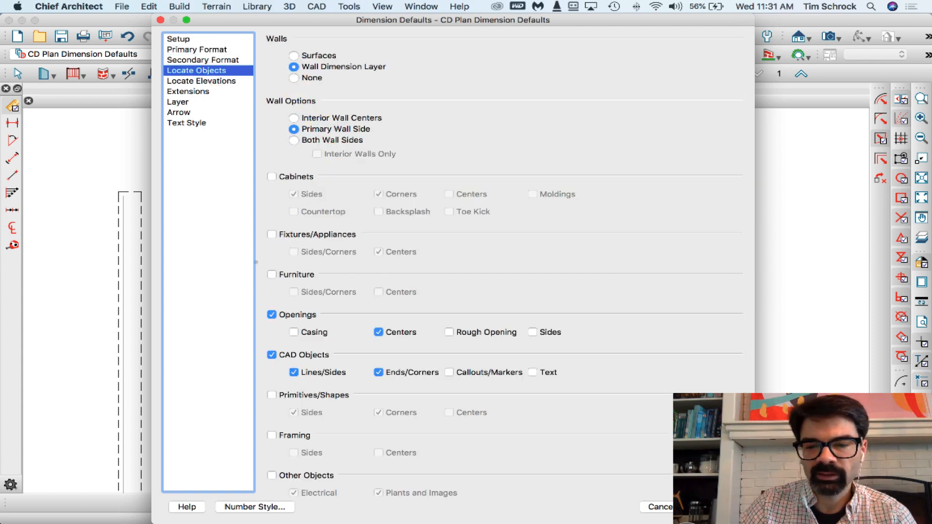
{"action": "left_click", "coordinate": [715, 507]}
{"action": "left_click_drag", "start_coordinate": [696, 161], "coordinate": [711, 334]}
{"action": "left_click", "coordinate": [776, 224]}
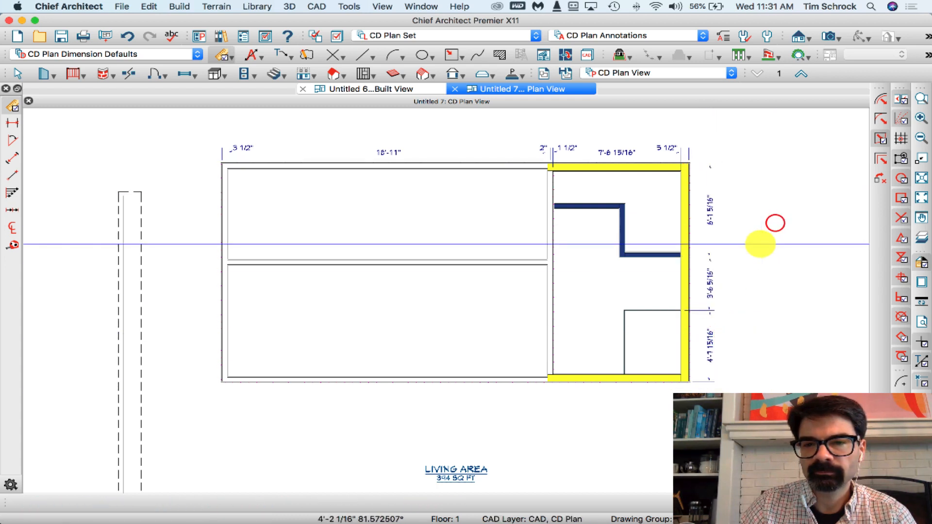
Switch to the Framing, Floor Plan View and draw a joist about 8'-0" long across the addition's upper end, leaving the ceiling joists layer hidden.
{"action": "left_click", "coordinate": [682, 74]}
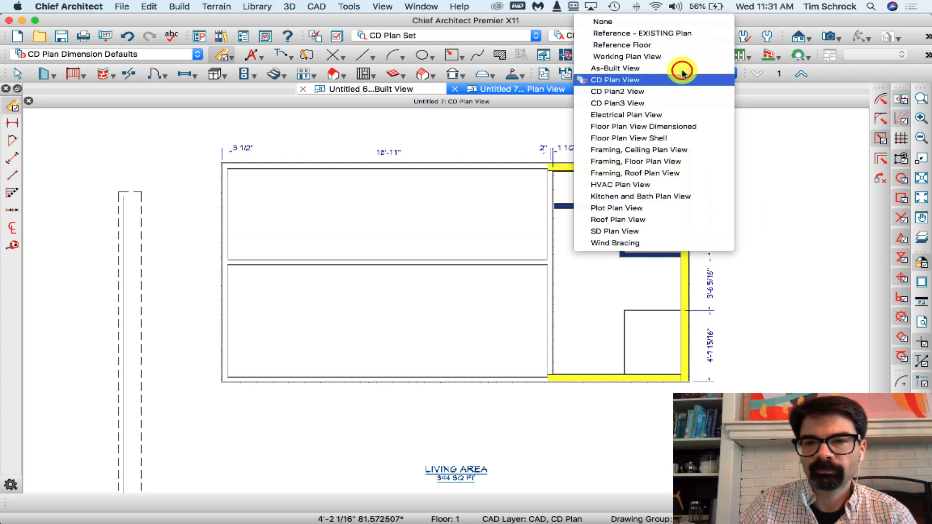
{"action": "left_click", "coordinate": [683, 162]}
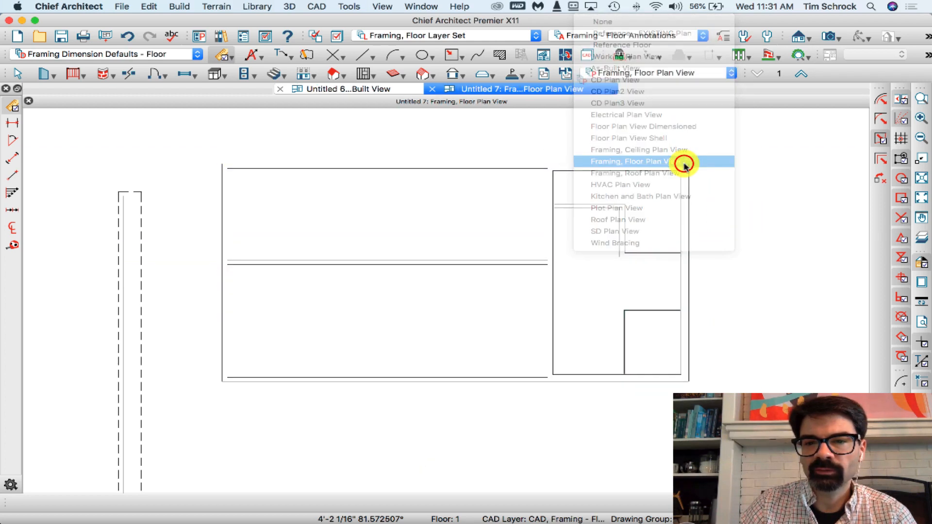
{"action": "left_click", "coordinate": [390, 75]}
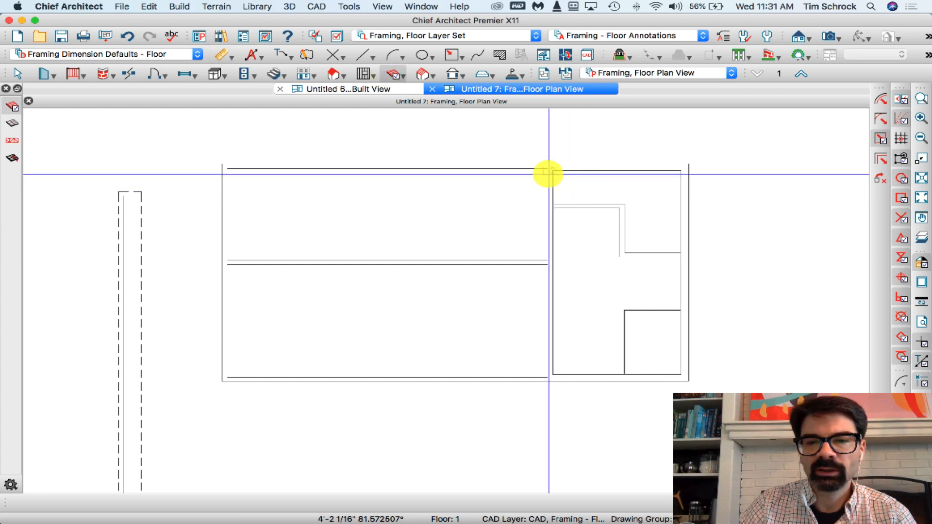
{"action": "right_click", "coordinate": [649, 177]}
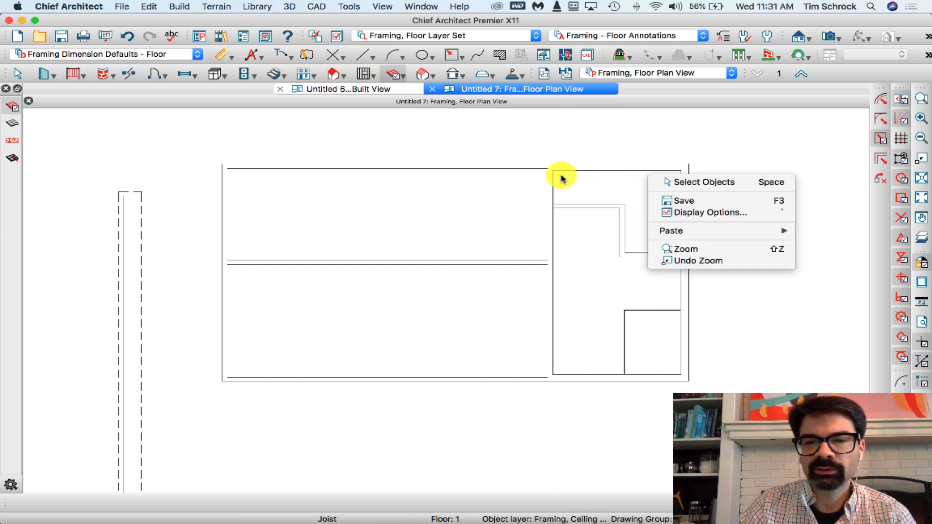
{"action": "left_click", "coordinate": [678, 184]}
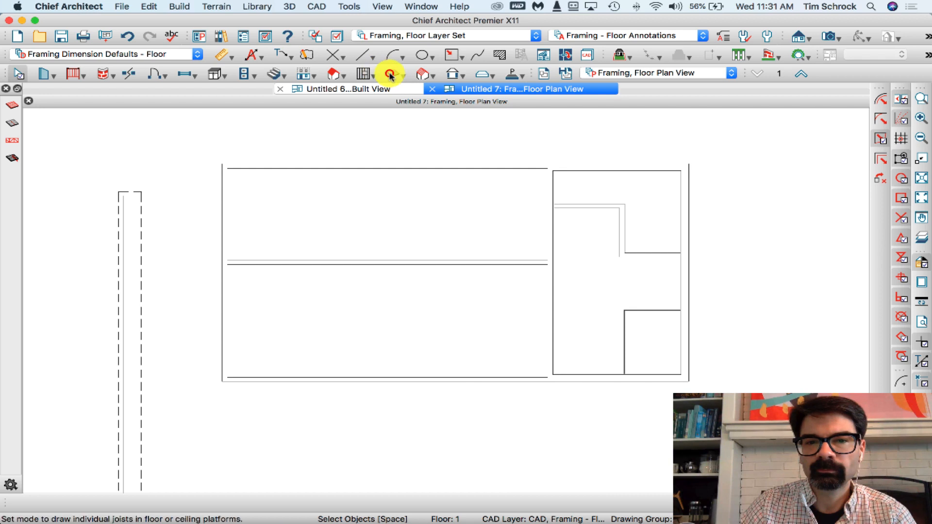
{"action": "left_click", "coordinate": [390, 74]}
{"action": "left_click_drag", "start_coordinate": [553, 181], "coordinate": [686, 181]}
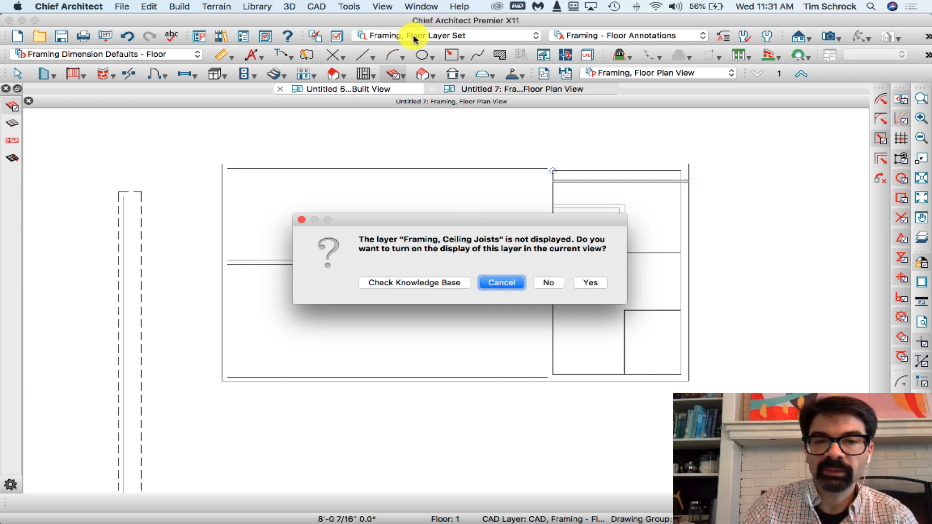
{"action": "left_click", "coordinate": [545, 284]}
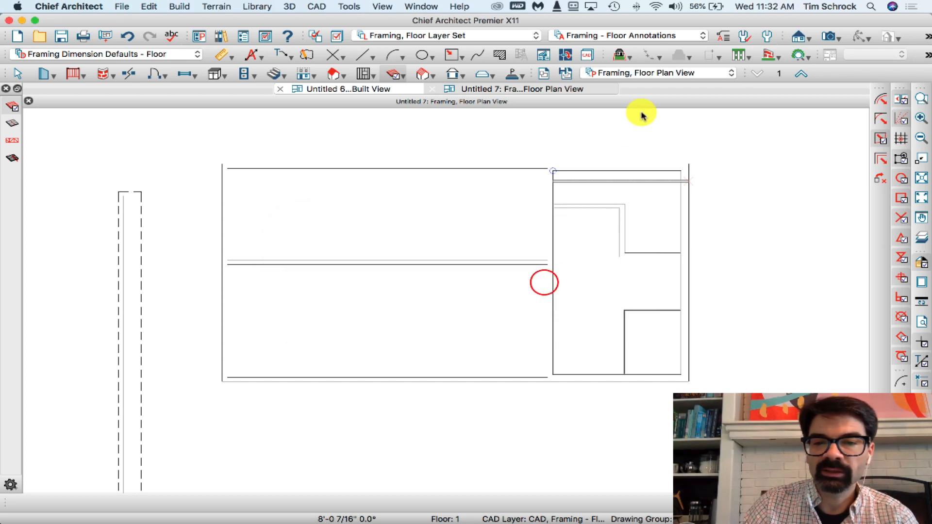
Switch to the Framing, Ceiling Plan View and draw four more horizontal joists and one vertical joist about 7'-1" long in the addition.
{"action": "left_click", "coordinate": [645, 72]}
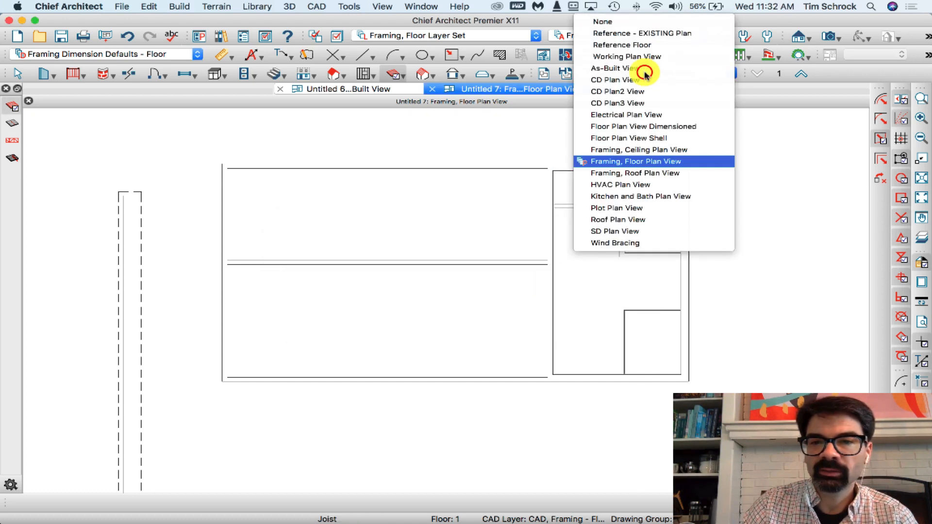
{"action": "left_click", "coordinate": [649, 149]}
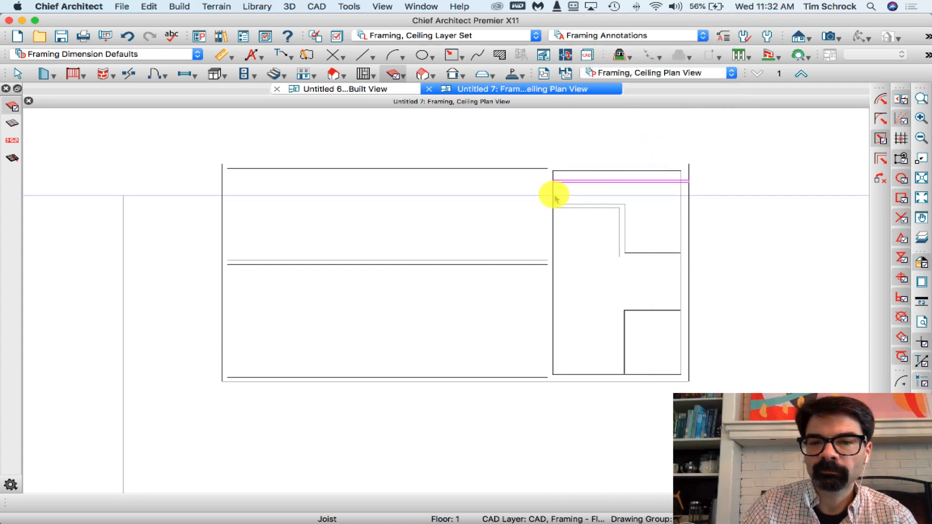
{"action": "left_click_drag", "start_coordinate": [554, 195], "coordinate": [689, 194]}
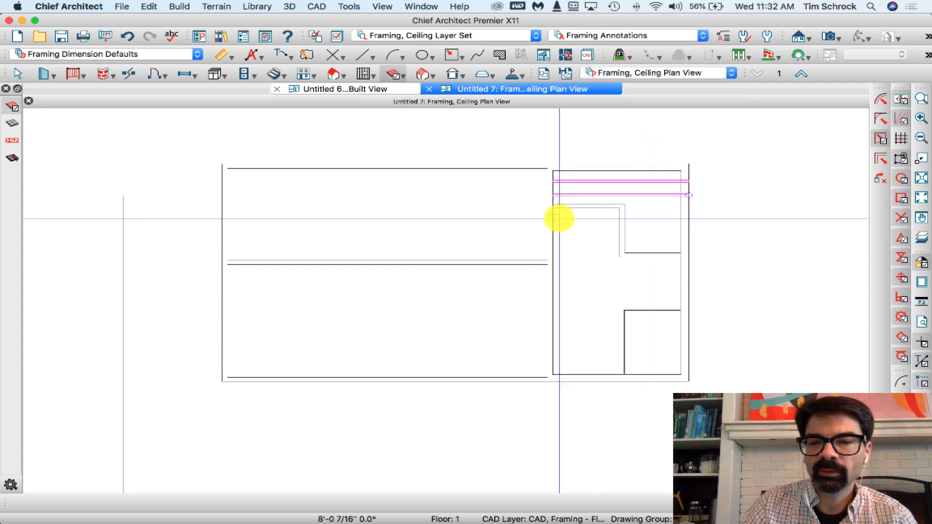
{"action": "left_click_drag", "start_coordinate": [556, 218], "coordinate": [689, 219]}
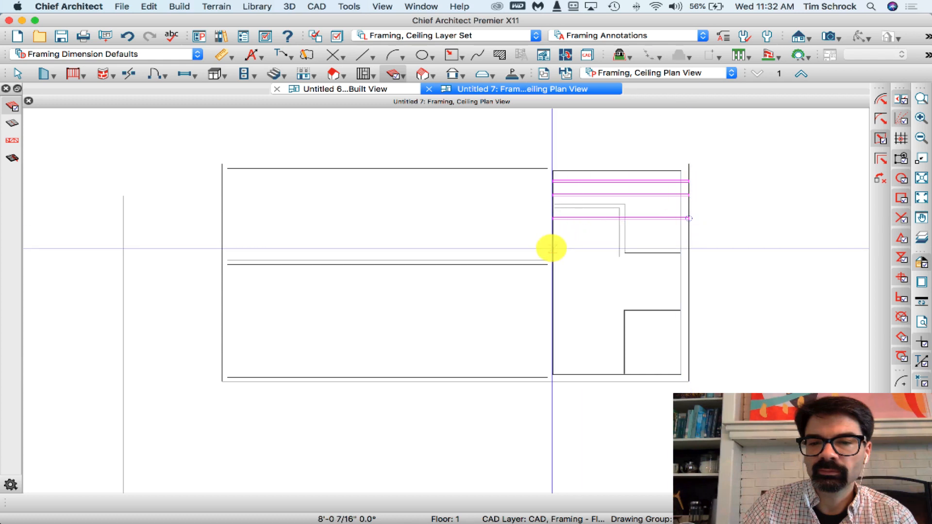
{"action": "left_click_drag", "start_coordinate": [551, 248], "coordinate": [690, 250]}
{"action": "left_click_drag", "start_coordinate": [555, 268], "coordinate": [691, 274]}
{"action": "left_click_drag", "start_coordinate": [585, 279], "coordinate": [585, 382]}
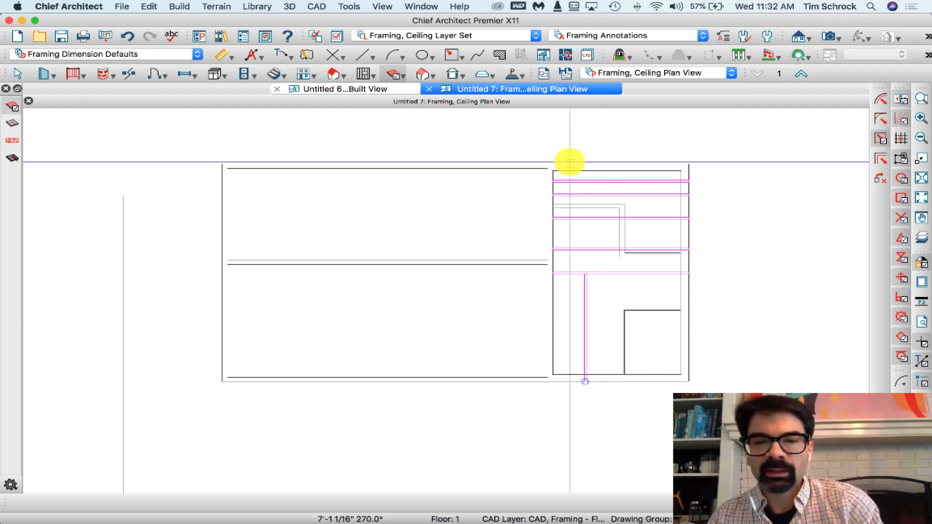
Switch to the Framing, Roof Plan View and draw a roof plane over the addition's upper part, turning on the Roof Planes layer.
{"action": "left_click", "coordinate": [637, 72]}
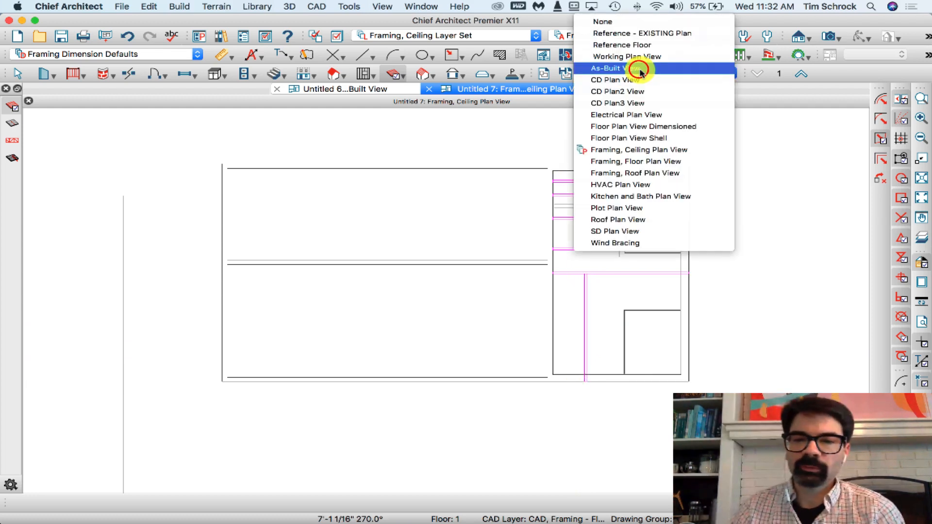
{"action": "left_click", "coordinate": [669, 175]}
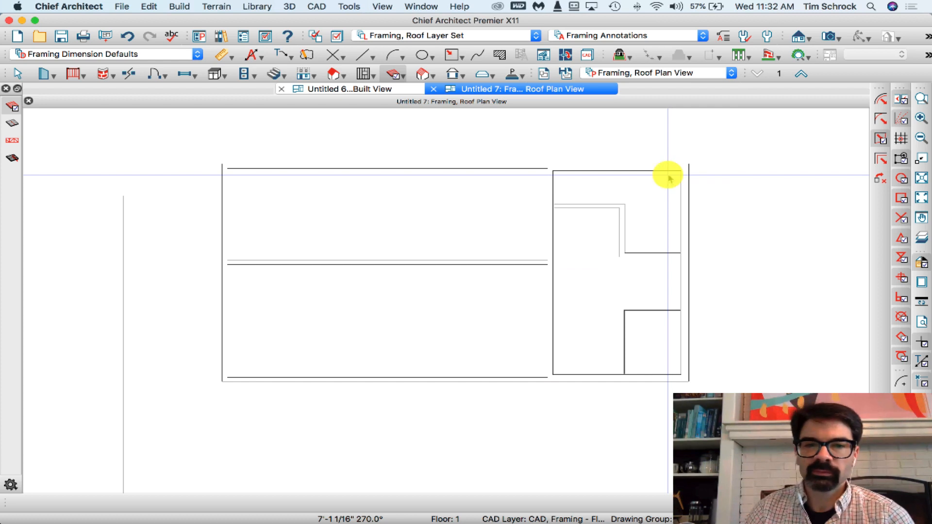
{"action": "left_click", "coordinate": [334, 74]}
{"action": "left_click_drag", "start_coordinate": [690, 173], "coordinate": [557, 307]}
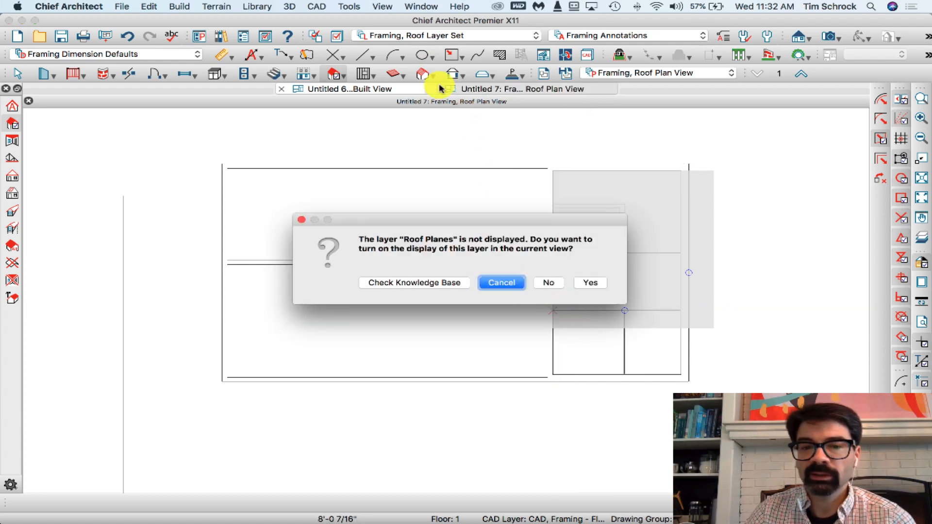
{"action": "left_click", "coordinate": [588, 282]}
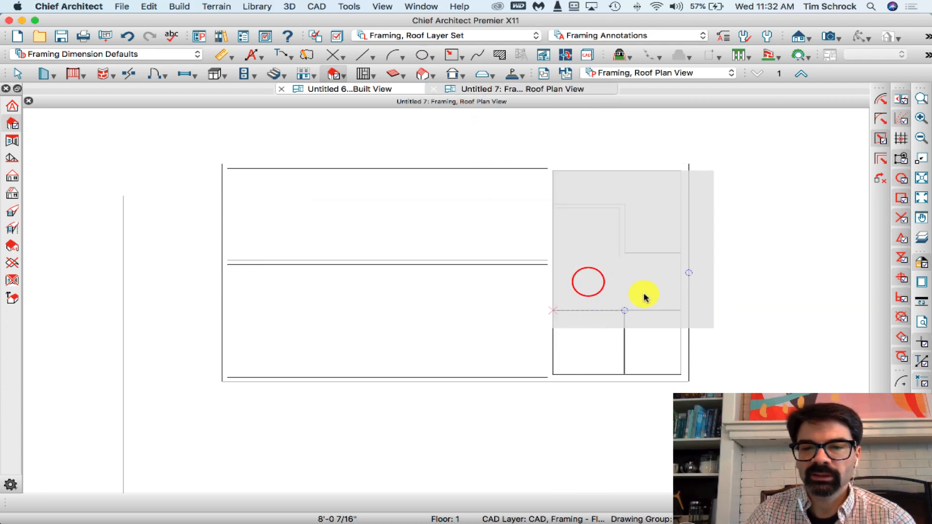
Draw three horizontal rafters across the upper part of the addition's roof plane.
{"action": "left_click", "coordinate": [422, 75]}
{"action": "left_click_drag", "start_coordinate": [553, 182], "coordinate": [713, 181]}
{"action": "mouse_move", "coordinate": [556, 200]}
{"action": "left_mouse_down"}
{"action": "mouse_move", "coordinate": [726, 202]}
{"action": "mouse_move", "coordinate": [712, 203]}
{"action": "left_mouse_up"}
{"action": "left_click_drag", "start_coordinate": [552, 221], "coordinate": [717, 225]}
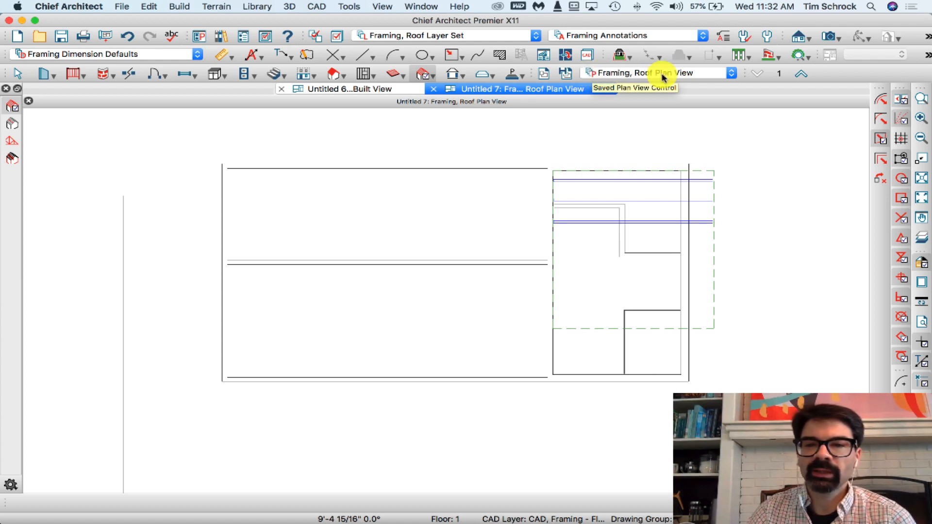
Change the active annotation set to Framing - Ceiling Annotations and check floor 2 before returning to floor 1.
{"action": "left_click", "coordinate": [602, 34]}
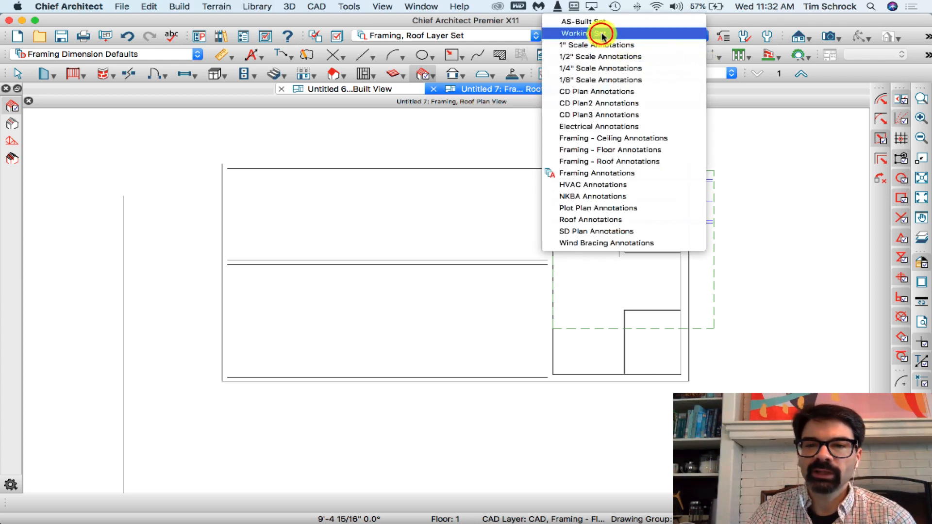
{"action": "left_click", "coordinate": [611, 139]}
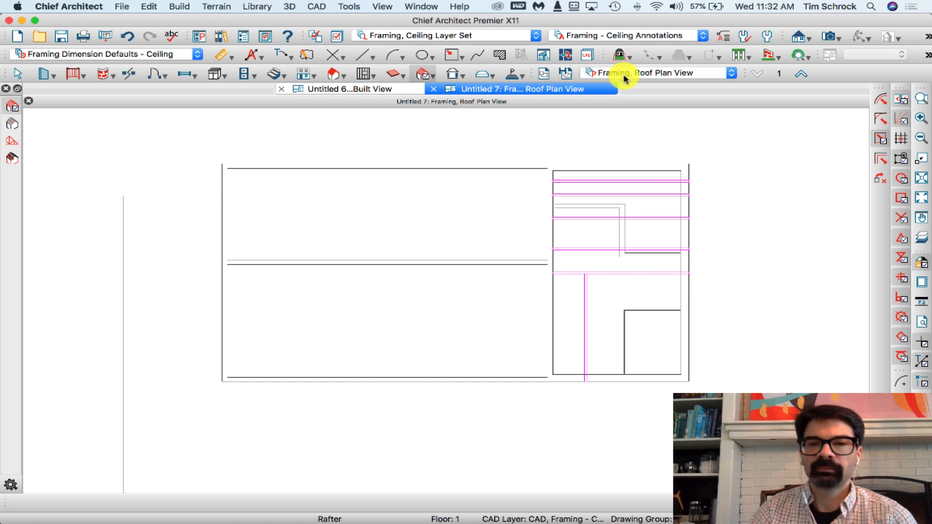
{"action": "left_click", "coordinate": [801, 74]}
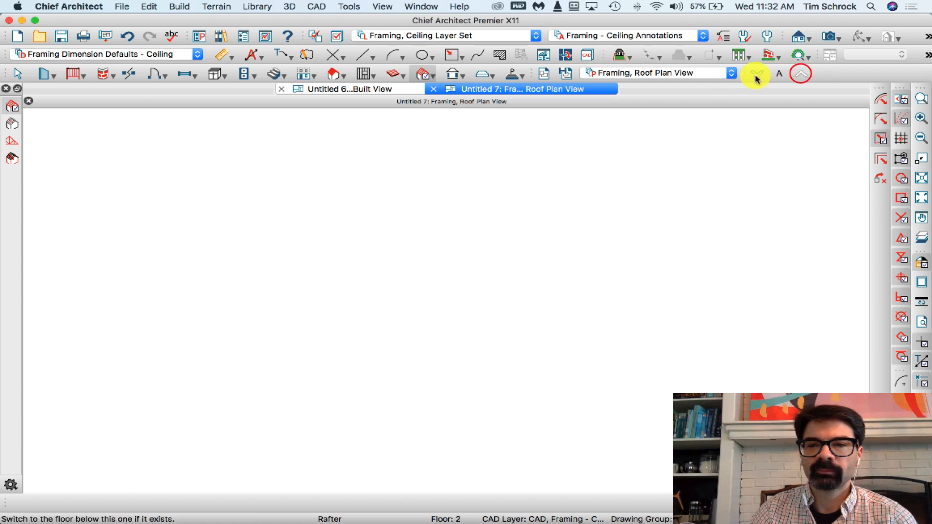
{"action": "left_click", "coordinate": [756, 74]}
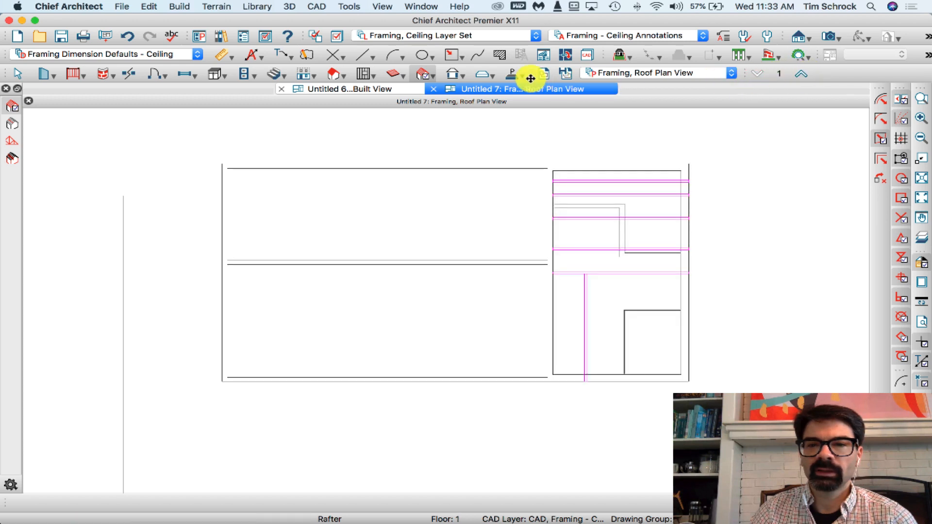
{"action": "left_click", "coordinate": [632, 74]}
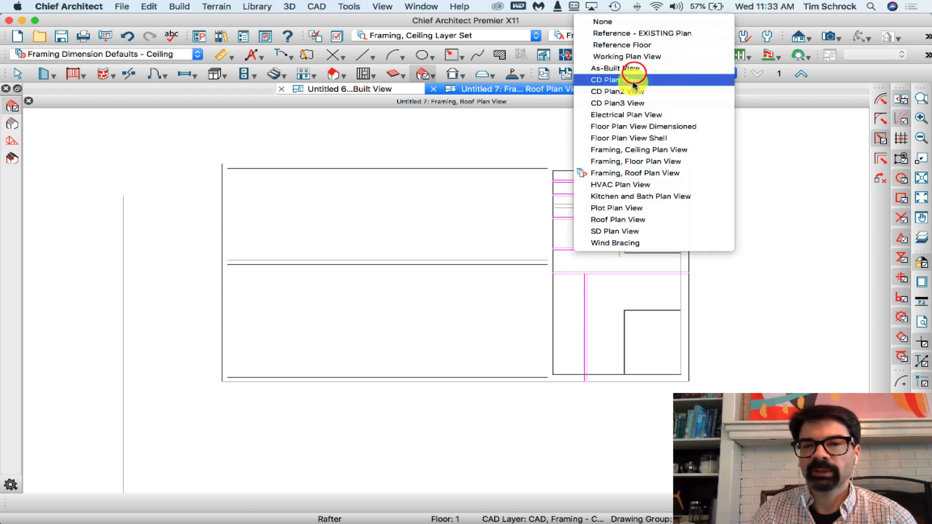
{"action": "left_click", "coordinate": [634, 80]}
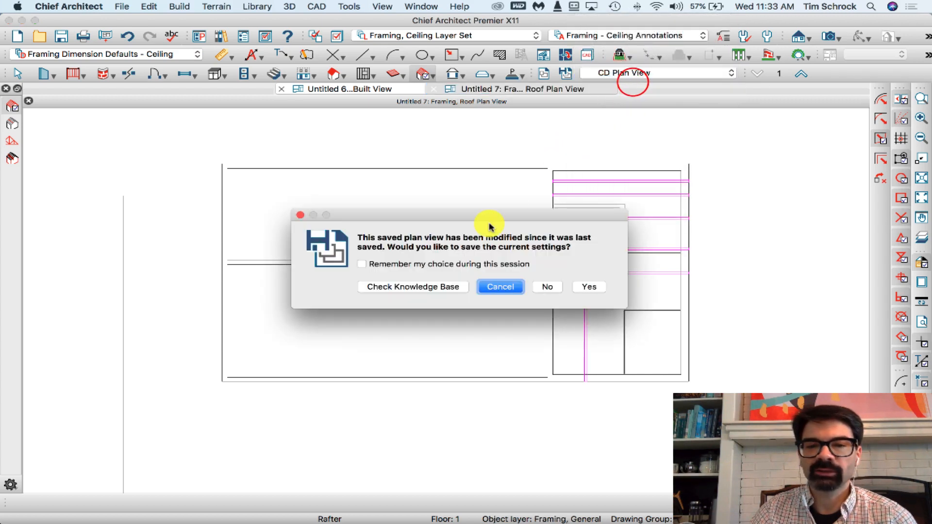
{"action": "left_click", "coordinate": [505, 290]}
{"action": "left_click", "coordinate": [591, 92]}
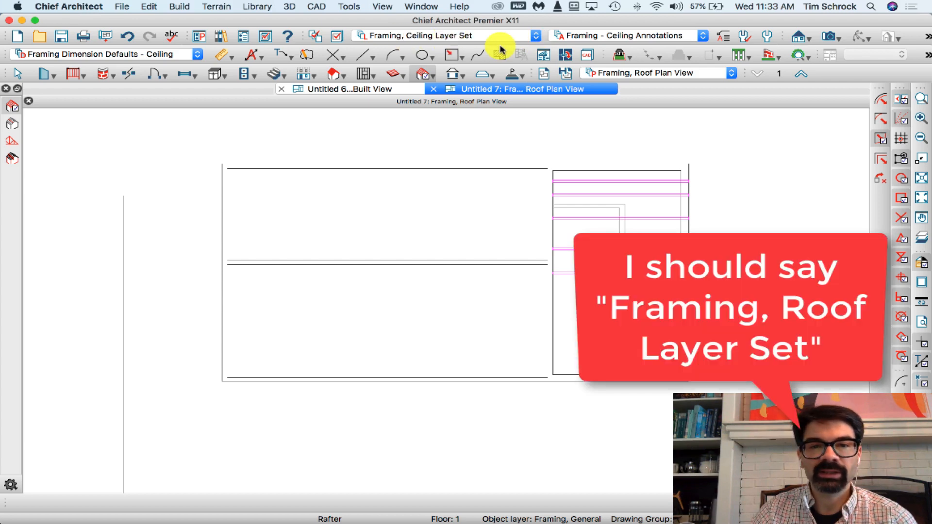
Switch to the CD Plan View without saving the modified plan view, and return to the Framing, Roof Plan View.
{"action": "left_click", "coordinate": [619, 75]}
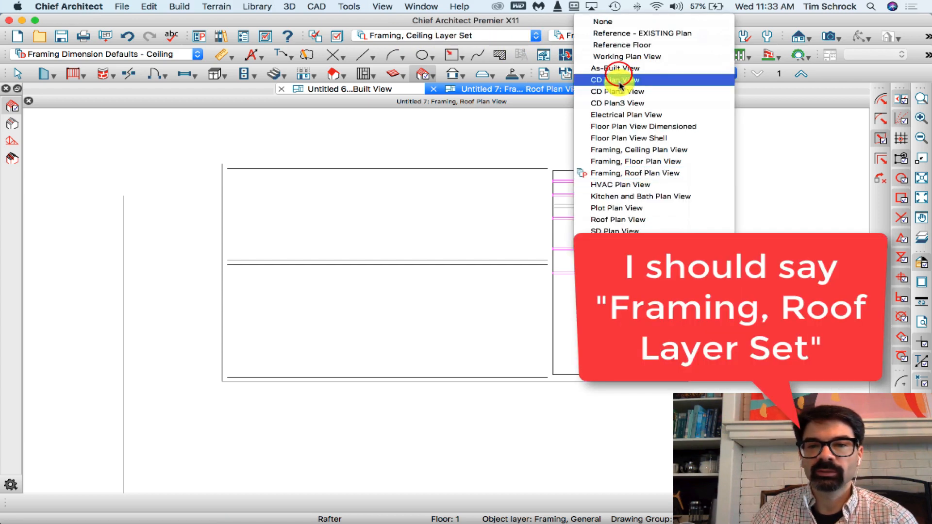
{"action": "left_click", "coordinate": [619, 81]}
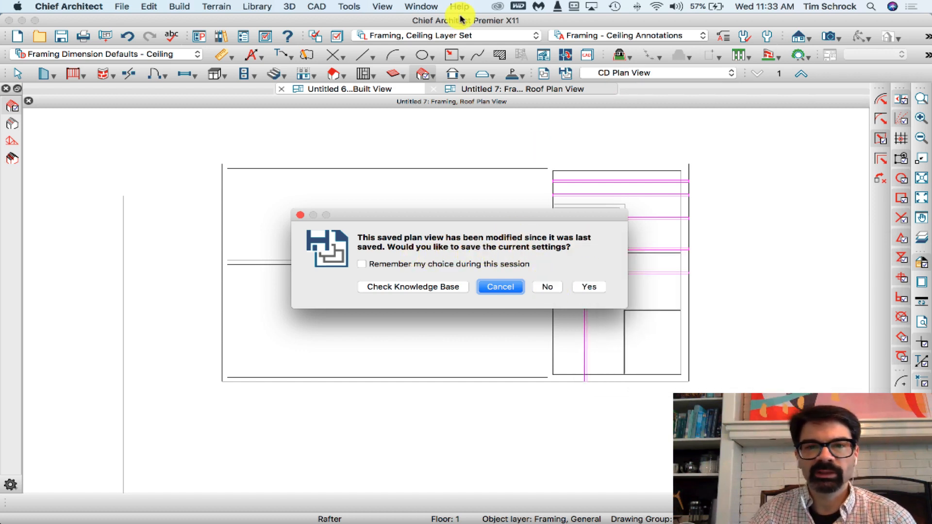
{"action": "left_click", "coordinate": [549, 288]}
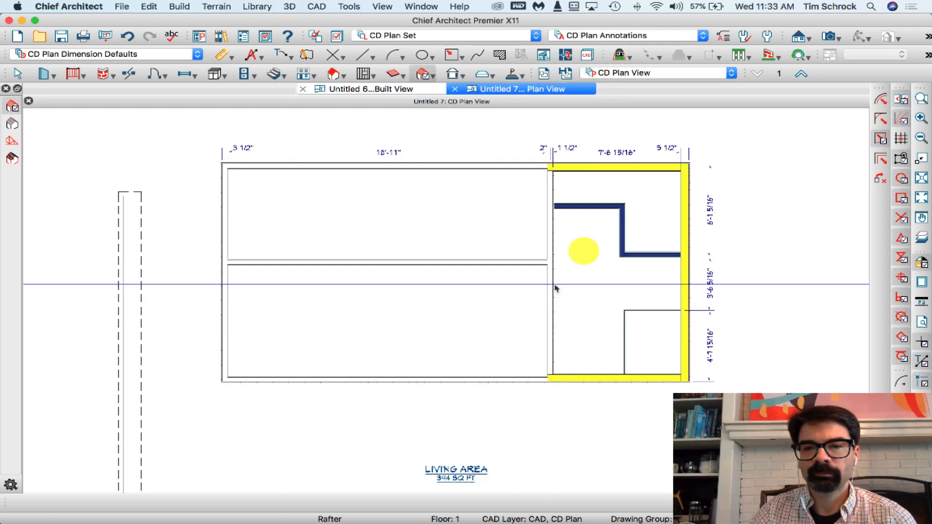
{"action": "left_click", "coordinate": [622, 74]}
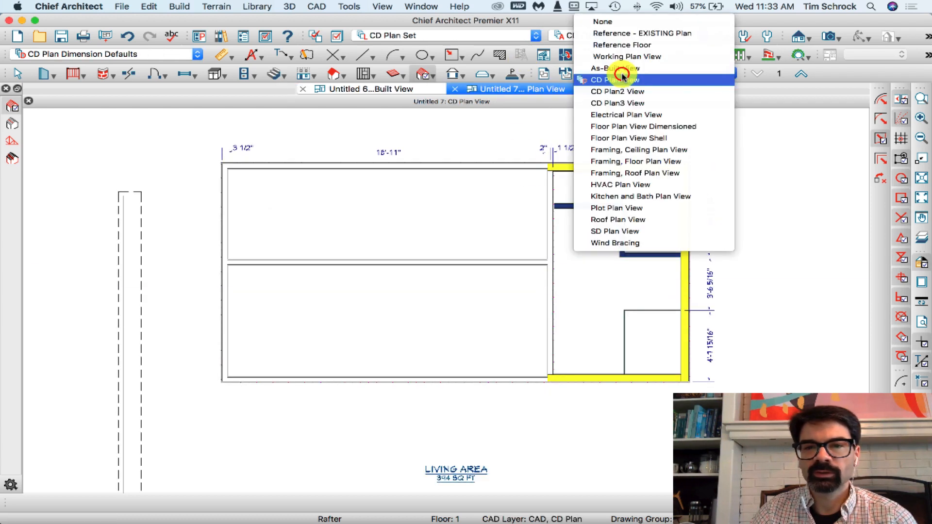
{"action": "left_click", "coordinate": [634, 173]}
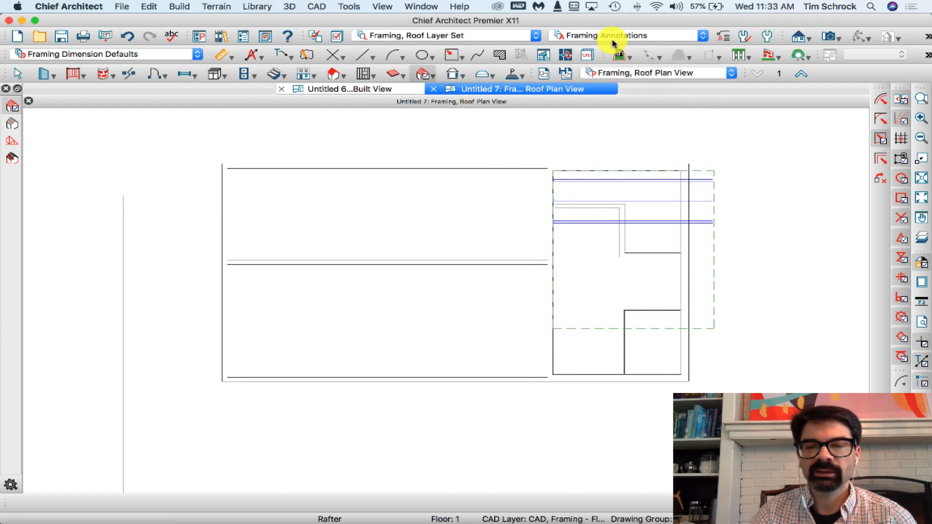
Set the saved plan view to None and switch the annotation set to Electrical, CD Plan and again Electrical Annotations.
{"action": "left_click", "coordinate": [624, 78]}
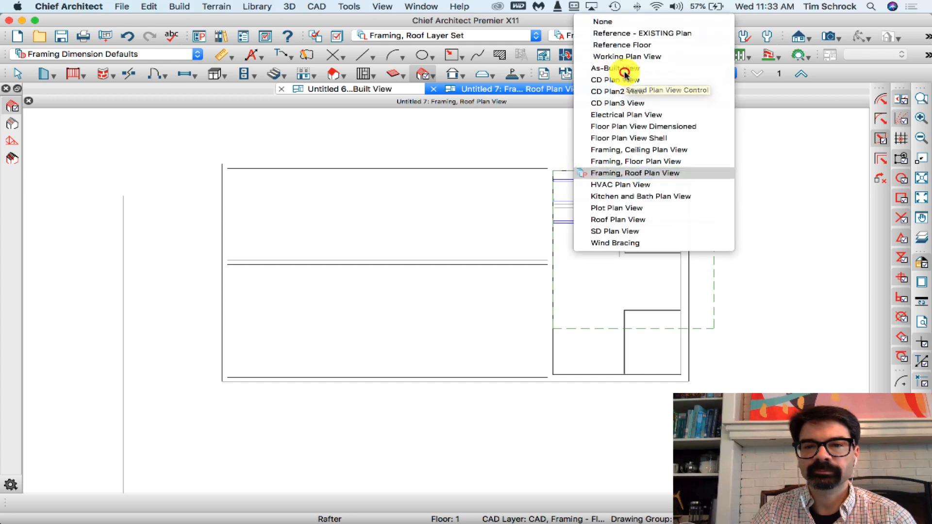
{"action": "left_click", "coordinate": [629, 23]}
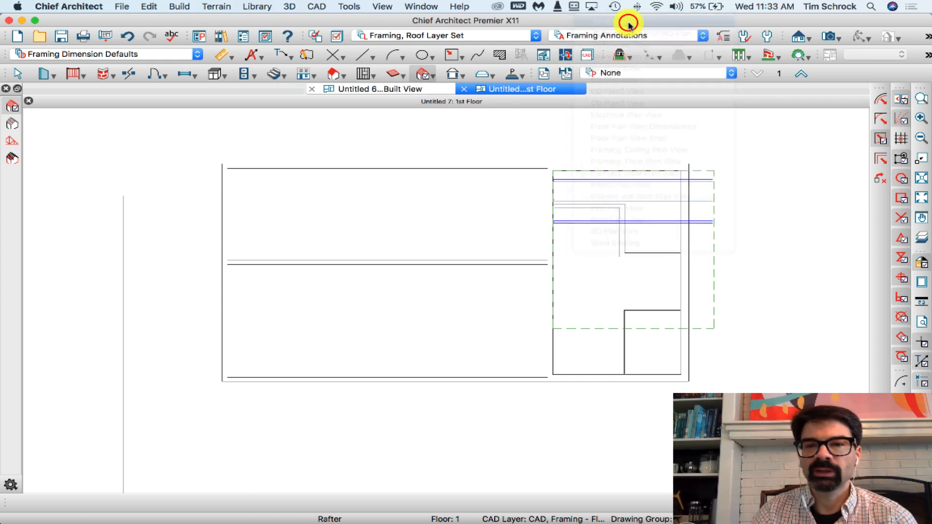
{"action": "left_click", "coordinate": [625, 37]}
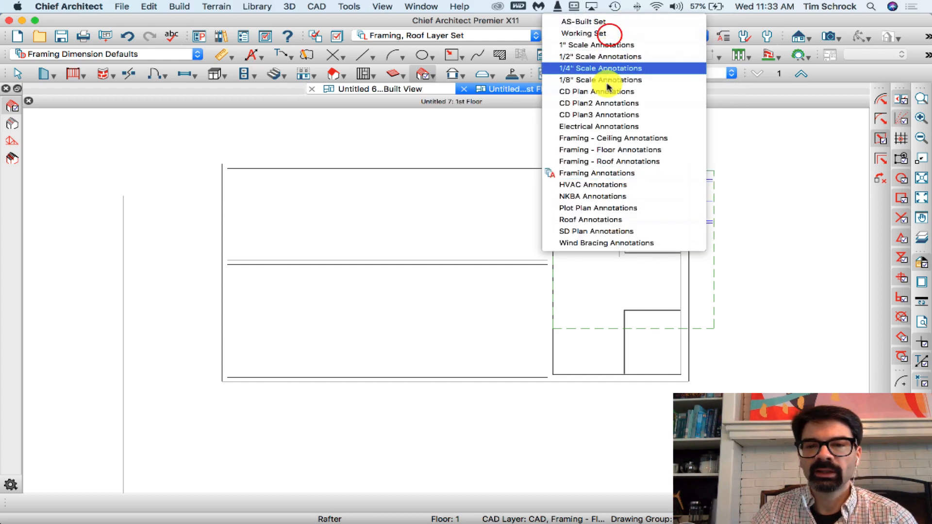
{"action": "left_click", "coordinate": [600, 128]}
{"action": "left_click", "coordinate": [597, 35]}
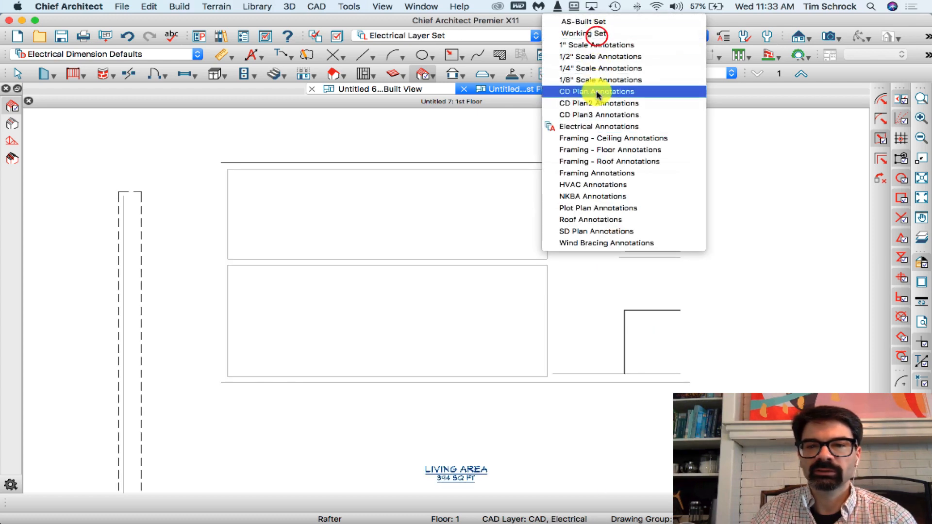
{"action": "left_click", "coordinate": [597, 93]}
{"action": "left_click", "coordinate": [598, 35]}
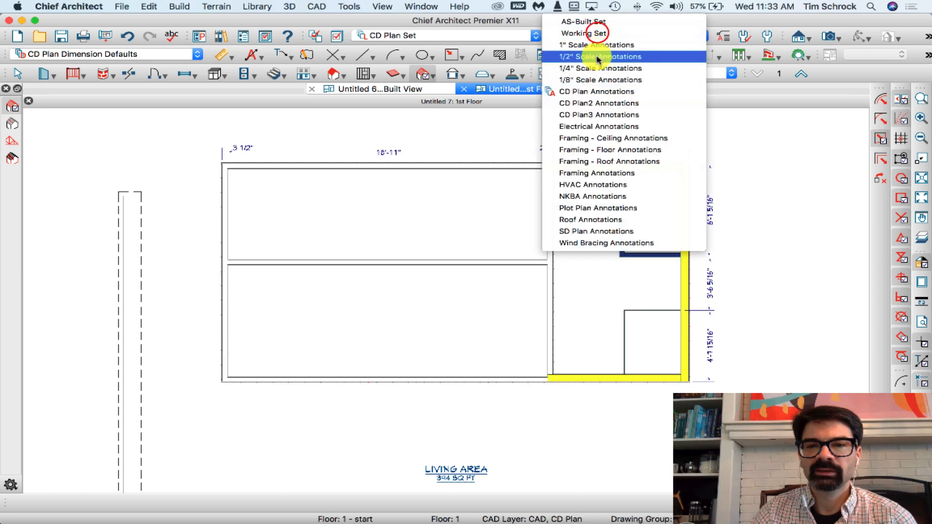
{"action": "left_click", "coordinate": [599, 125]}
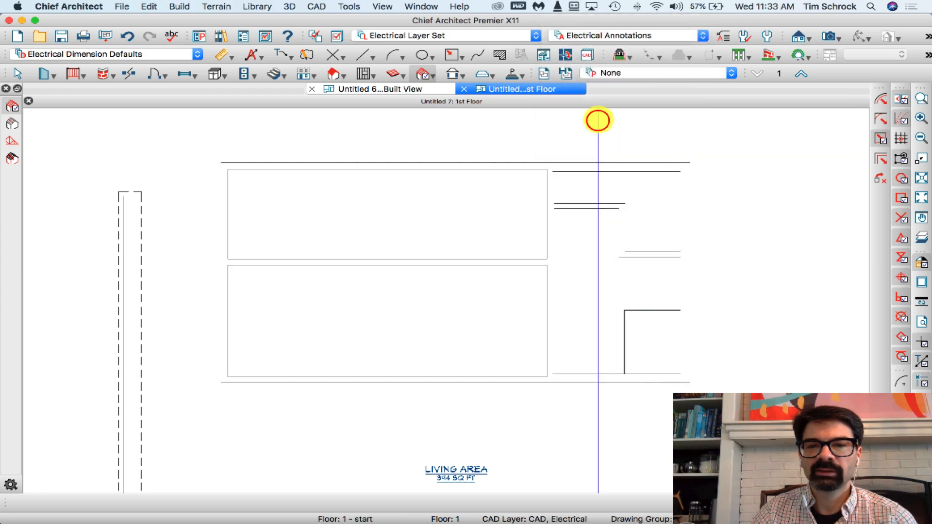
View the plan with the Framing - Floor, Framing - Ceiling and Wind Bracing annotation sets in turn.
{"action": "left_click", "coordinate": [601, 34]}
{"action": "left_click", "coordinate": [603, 149]}
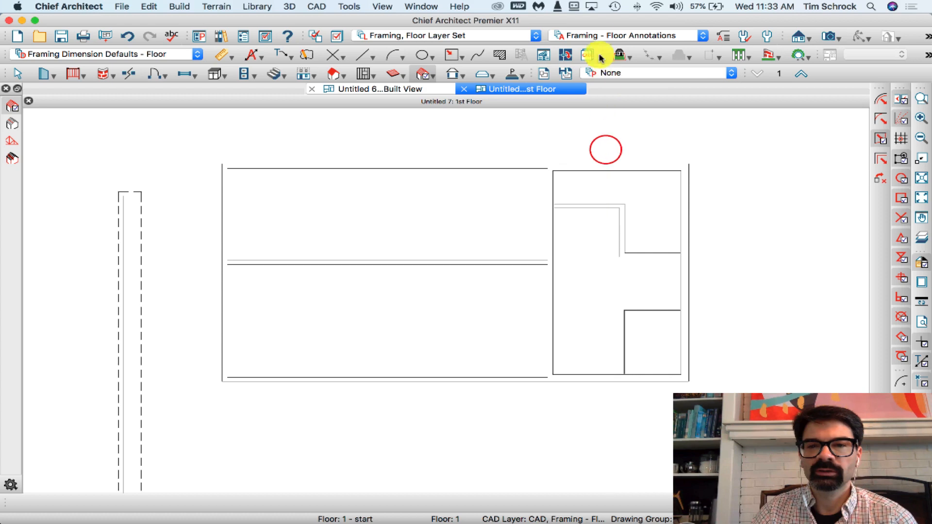
{"action": "left_click", "coordinate": [600, 34]}
{"action": "left_click", "coordinate": [604, 139]}
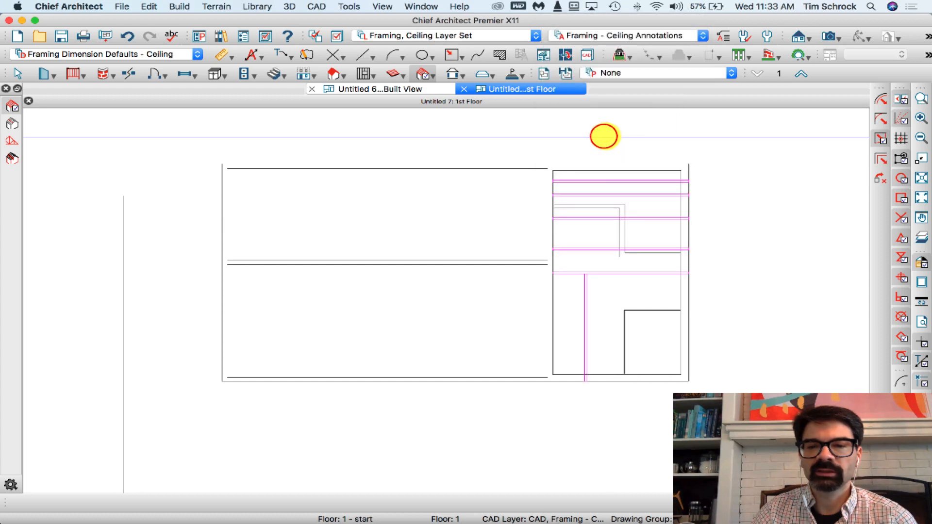
{"action": "left_click", "coordinate": [601, 37]}
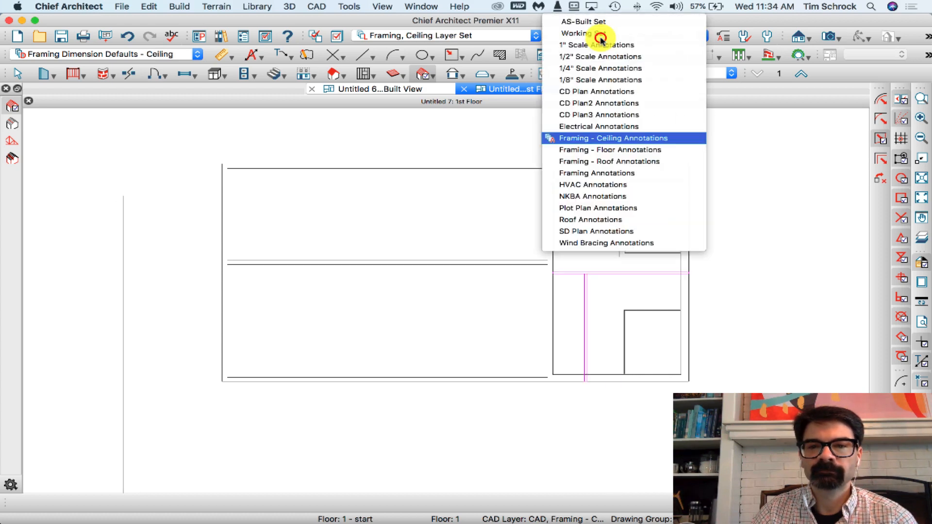
{"action": "left_click", "coordinate": [595, 242]}
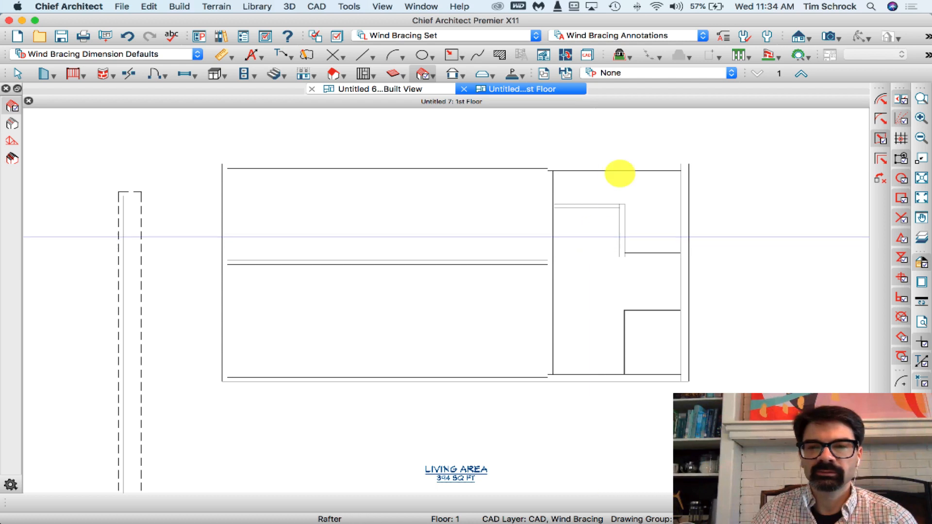
Make Working Set the active annotation set and change the active layer set to Presentation Set.
{"action": "left_click", "coordinate": [596, 35]}
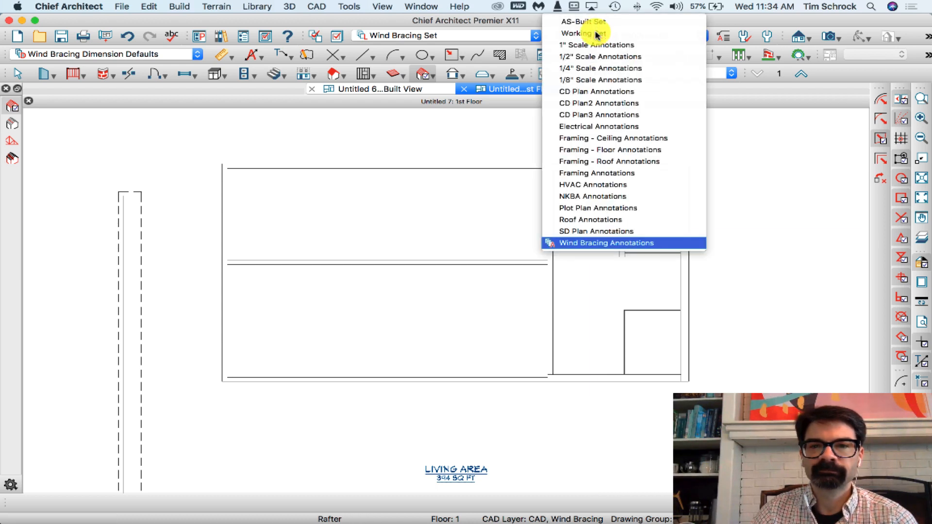
{"action": "left_click", "coordinate": [596, 33]}
{"action": "left_click", "coordinate": [458, 33]}
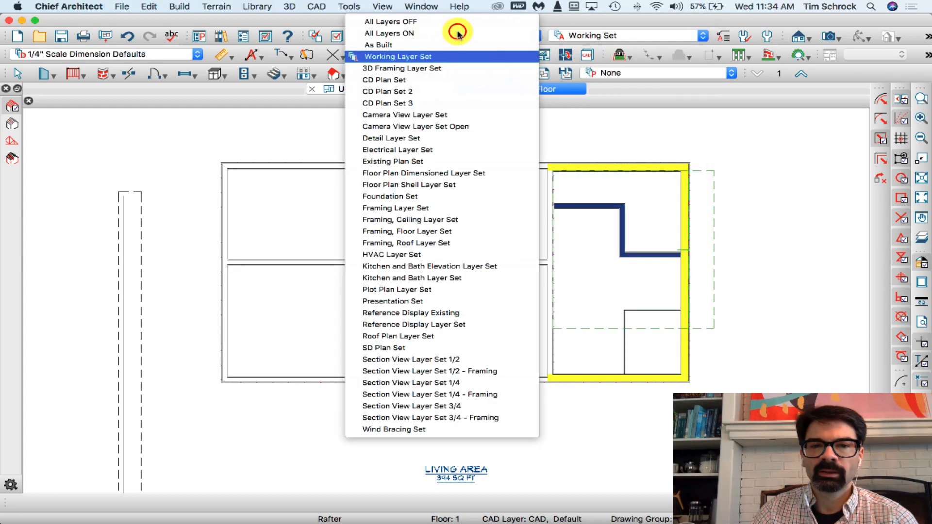
{"action": "left_click", "coordinate": [489, 301]}
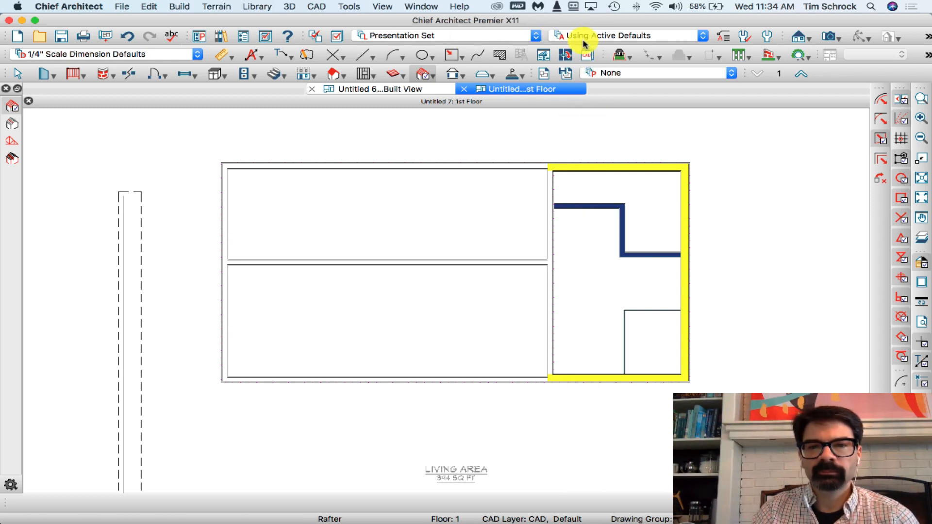
Create a cross section/elevation view looking across the addition and review the annotation sets available in it without changing the set.
{"action": "left_click", "coordinate": [796, 37]}
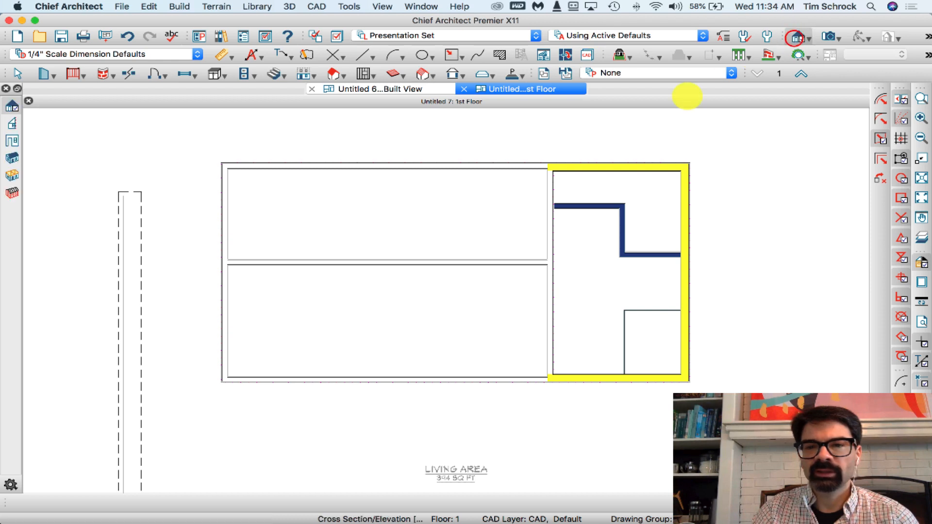
{"action": "left_click_drag", "start_coordinate": [516, 203], "coordinate": [701, 202]}
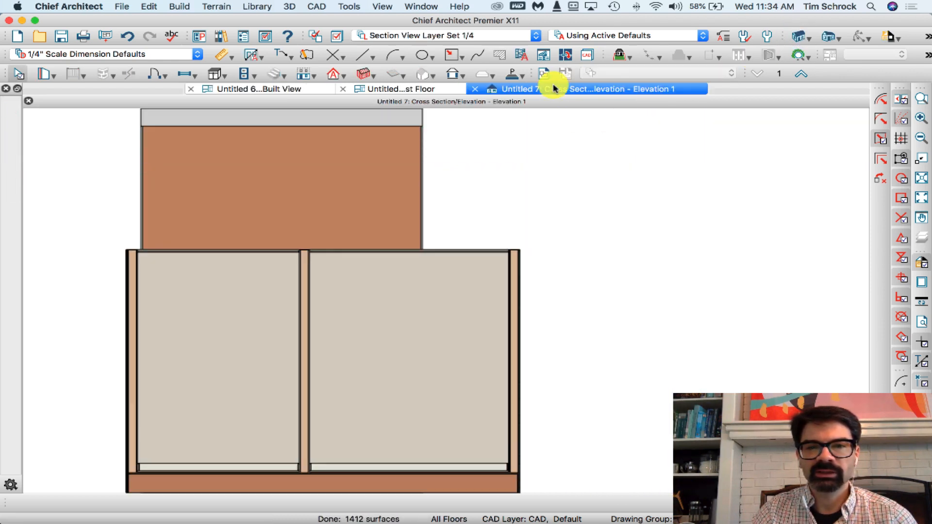
{"action": "left_click", "coordinate": [571, 39]}
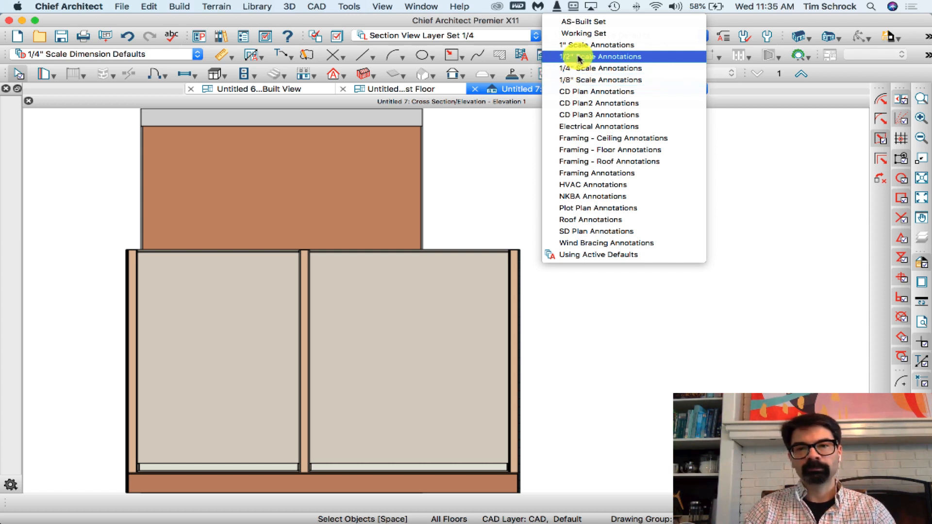
{"action": "left_click", "coordinate": [738, 20]}
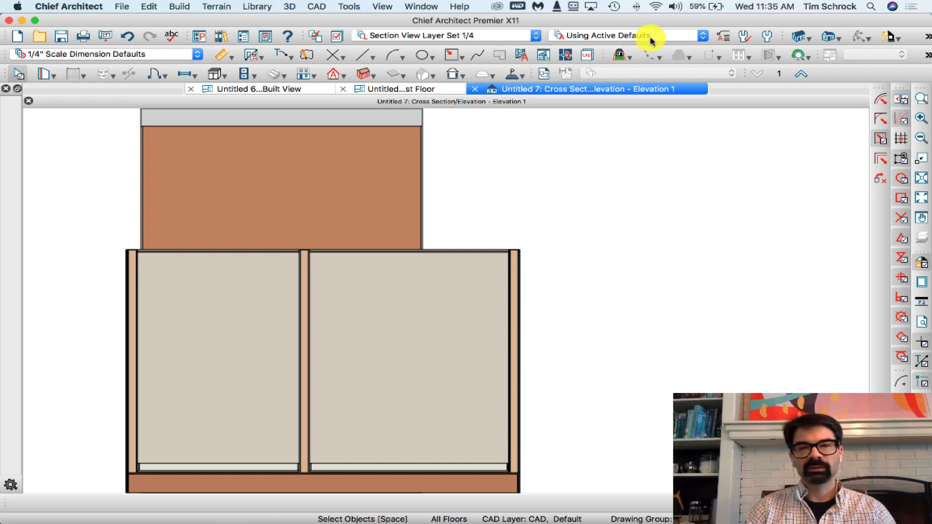
{"action": "left_click", "coordinate": [602, 34]}
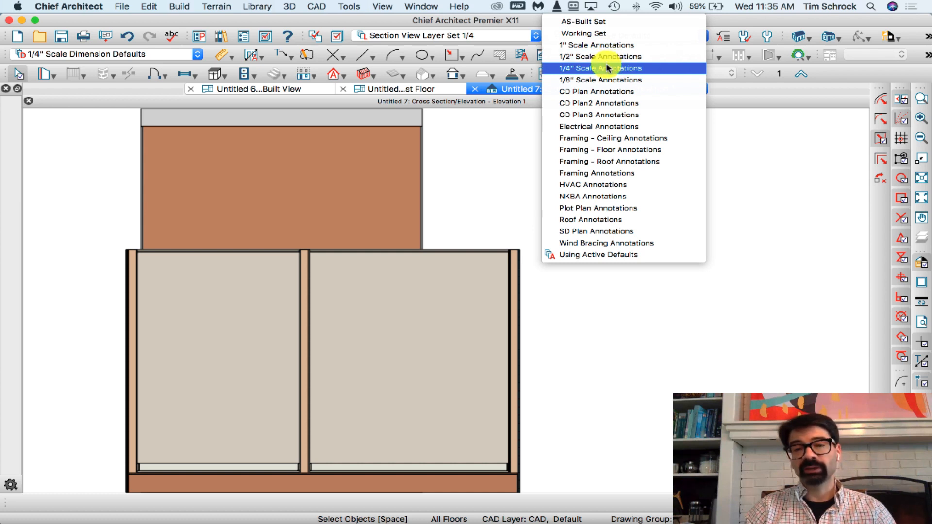
{"action": "left_click", "coordinate": [726, 36]}
{"action": "left_click", "coordinate": [600, 33]}
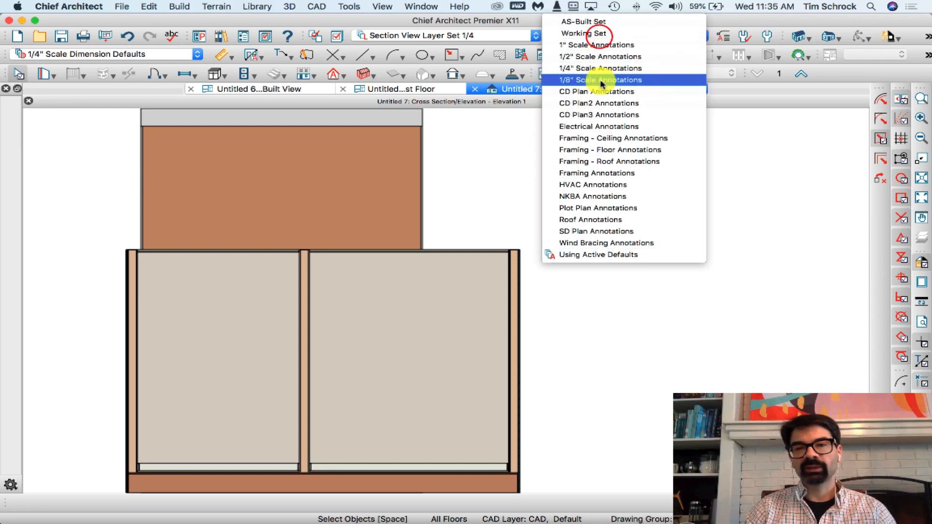
{"action": "left_click", "coordinate": [762, 19]}
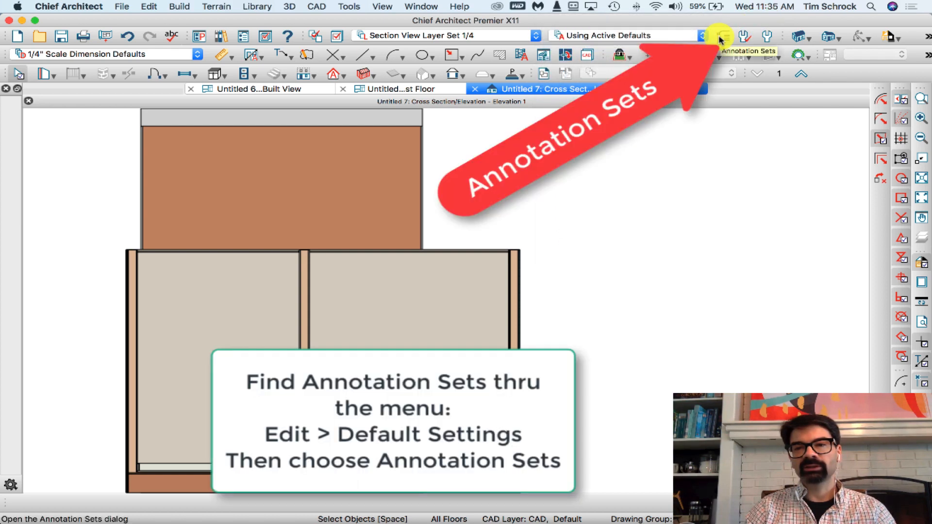
Copy the 1" Scale Annotations set in the Annotation Sets settings and name the copy 2" Scale Annotations.
{"action": "left_click", "coordinate": [723, 37]}
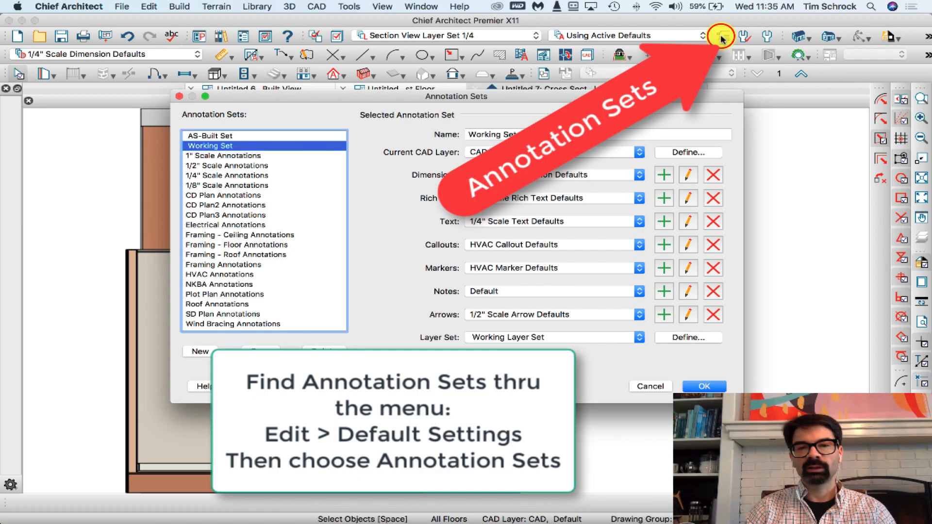
{"action": "left_click", "coordinate": [289, 156]}
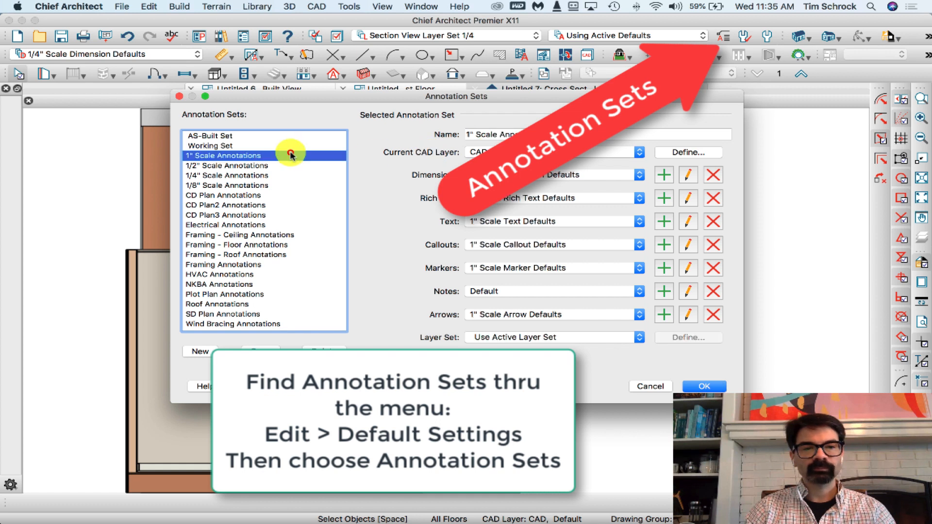
{"action": "left_click", "coordinate": [276, 185]}
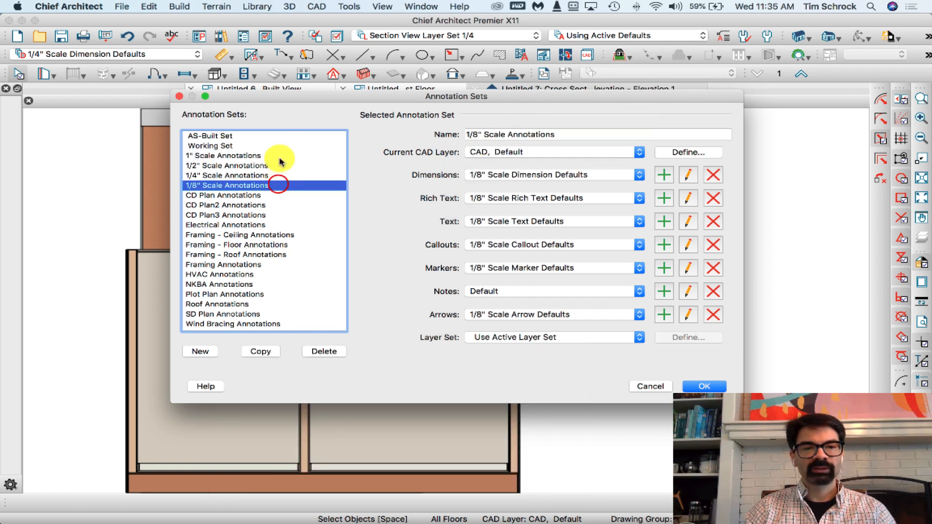
{"action": "left_click", "coordinate": [278, 155]}
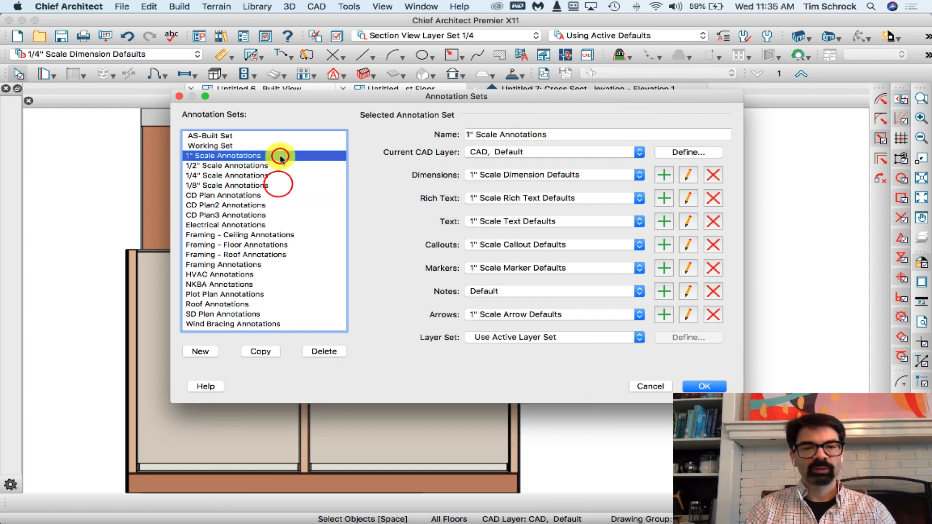
{"action": "left_click", "coordinate": [261, 352]}
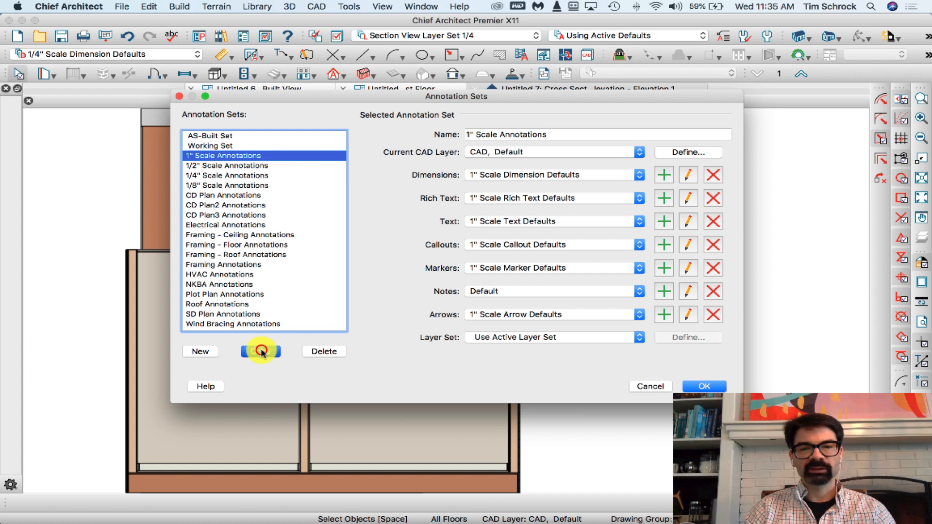
{"action": "left_click", "coordinate": [469, 134]}
{"action": "key", "text": "BackSpace"}
{"action": "type", "text": "2"}
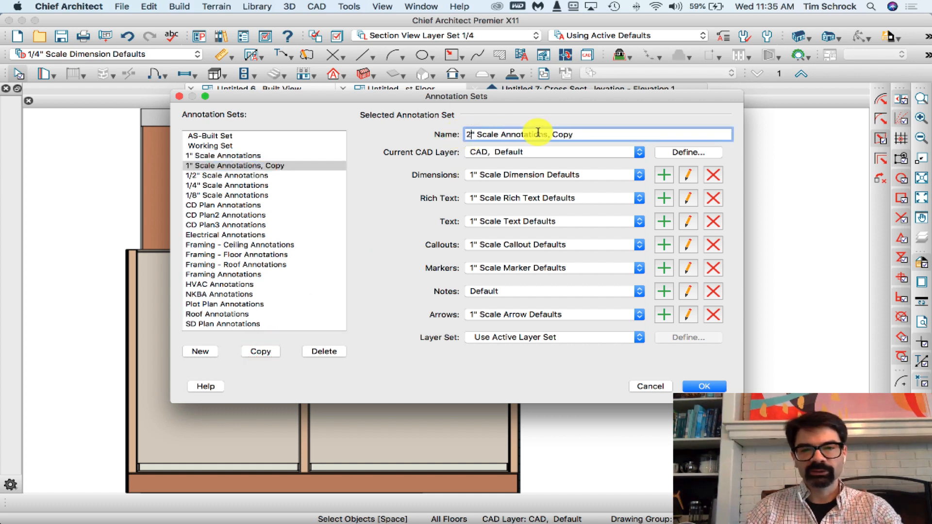
{"action": "left_click_drag", "start_coordinate": [548, 134], "coordinate": [645, 132]}
{"action": "key", "text": "BackSpace"}
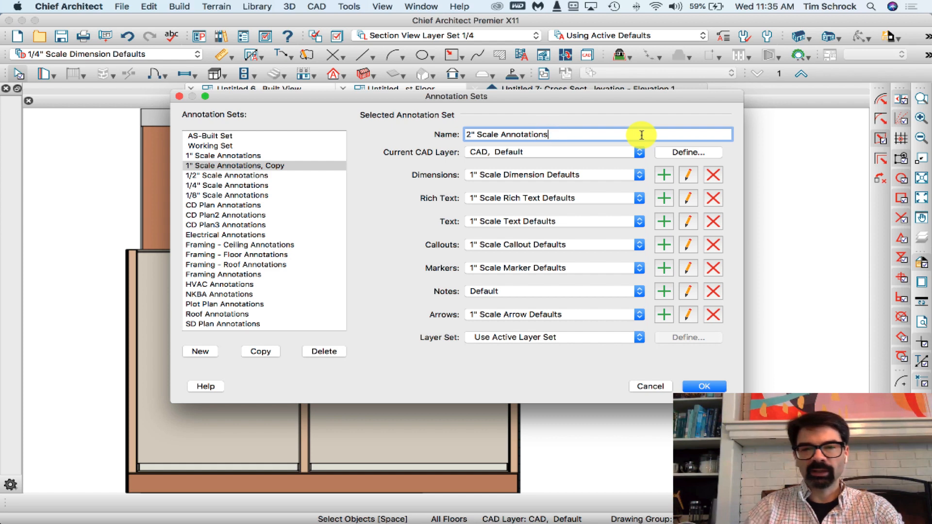
Assign the 2" Scale dimension, rich text and text defaults to the 2" Scale Annotations set.
{"action": "left_click", "coordinate": [504, 175]}
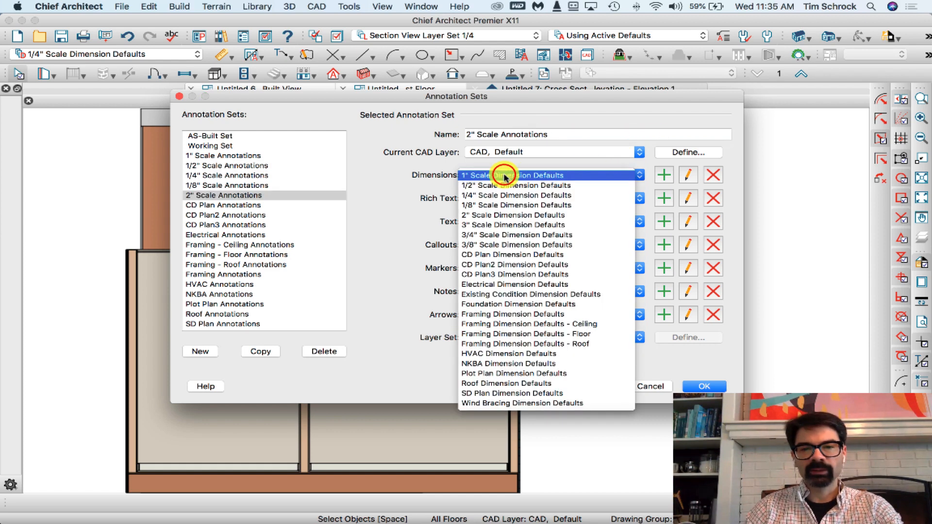
{"action": "left_click", "coordinate": [474, 215]}
{"action": "left_click", "coordinate": [479, 196]}
{"action": "left_click", "coordinate": [488, 237]}
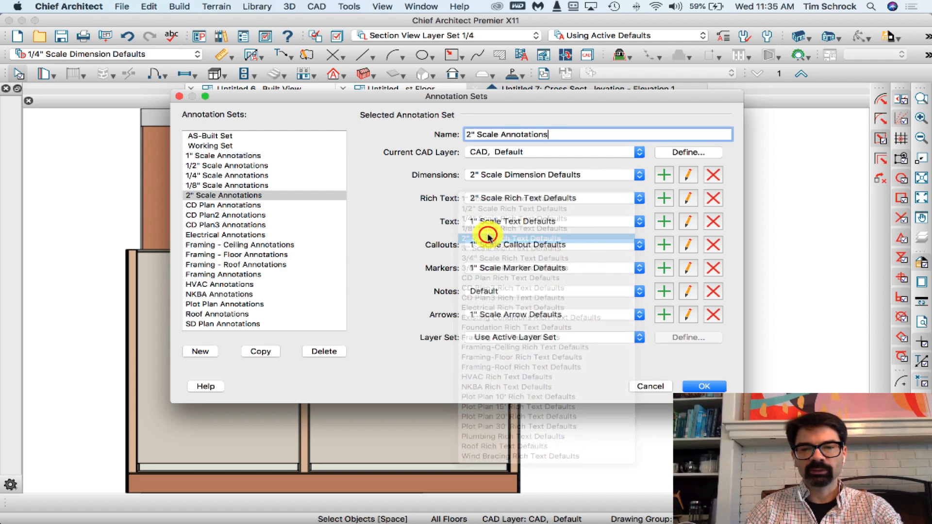
{"action": "left_click", "coordinate": [487, 221]}
{"action": "left_click", "coordinate": [498, 259]}
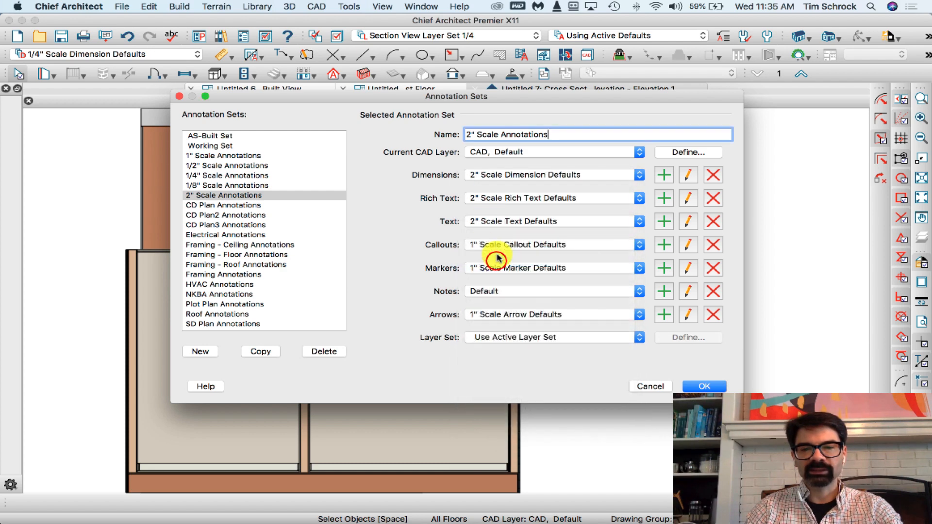
Review the callout and marker defaults available to the 2" Scale Annotations set and assign it 2" Scale Arrow Defaults.
{"action": "left_click", "coordinate": [496, 244]}
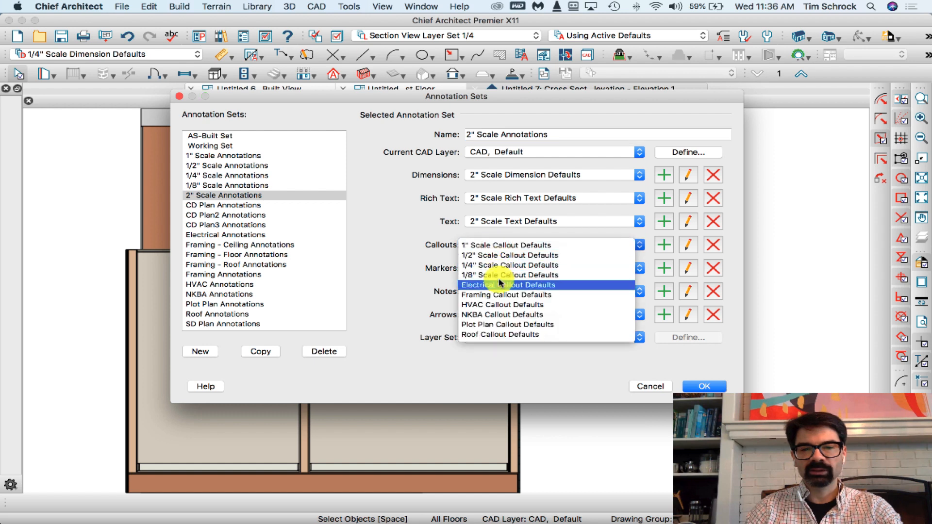
{"action": "left_click", "coordinate": [416, 233]}
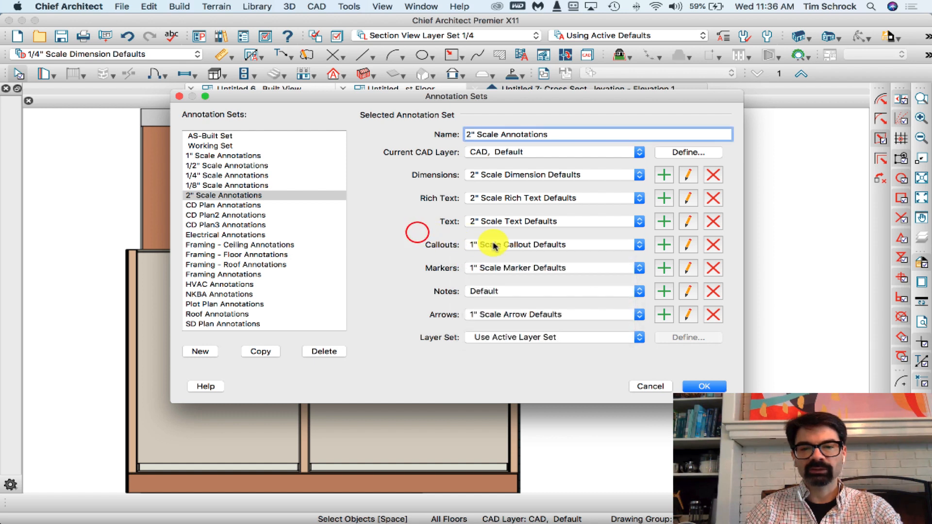
{"action": "left_click", "coordinate": [532, 270]}
{"action": "left_click", "coordinate": [410, 251]}
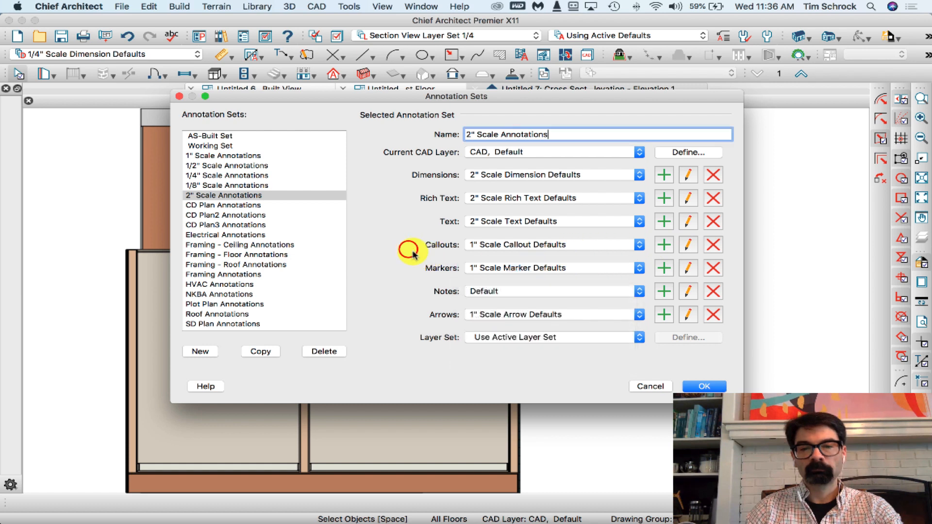
{"action": "left_click", "coordinate": [517, 315]}
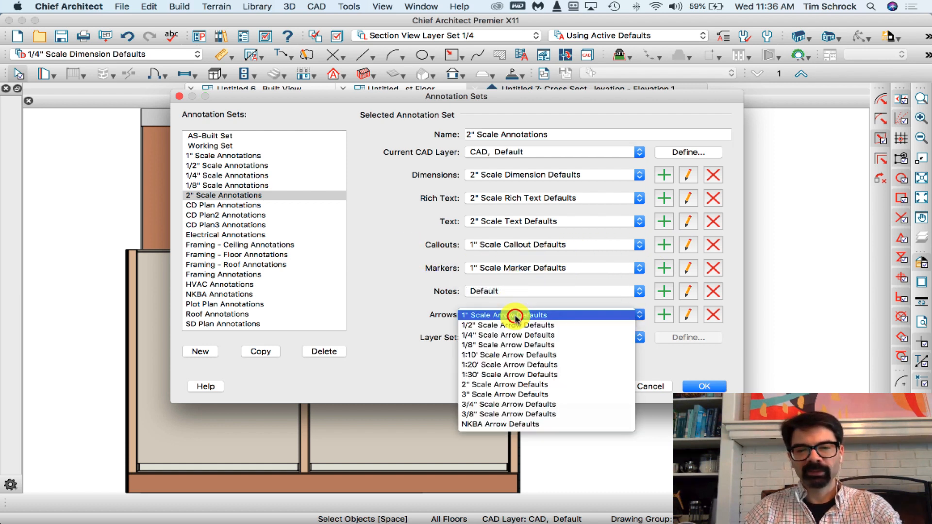
{"action": "left_click", "coordinate": [520, 385]}
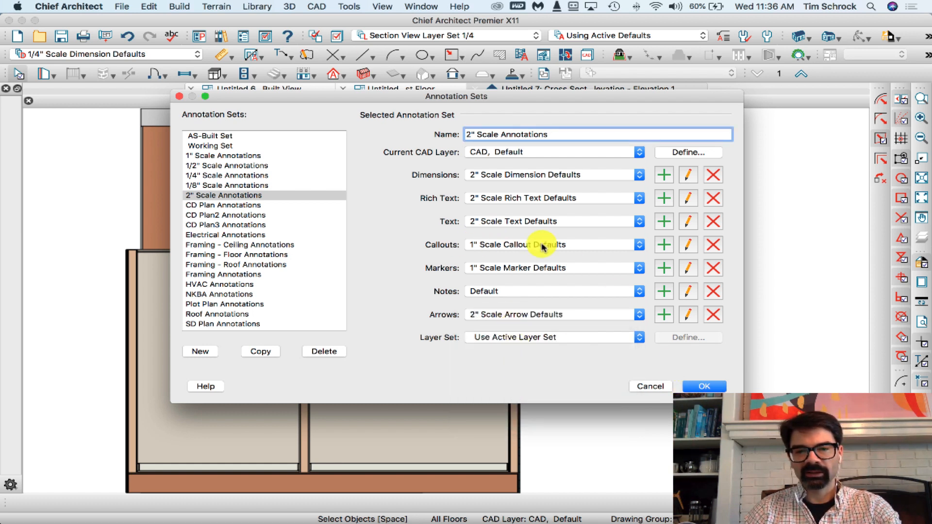
Create a new callout default from the 1" Scale one and name it 2" Scale Callout Defaults.
{"action": "left_click", "coordinate": [663, 245]}
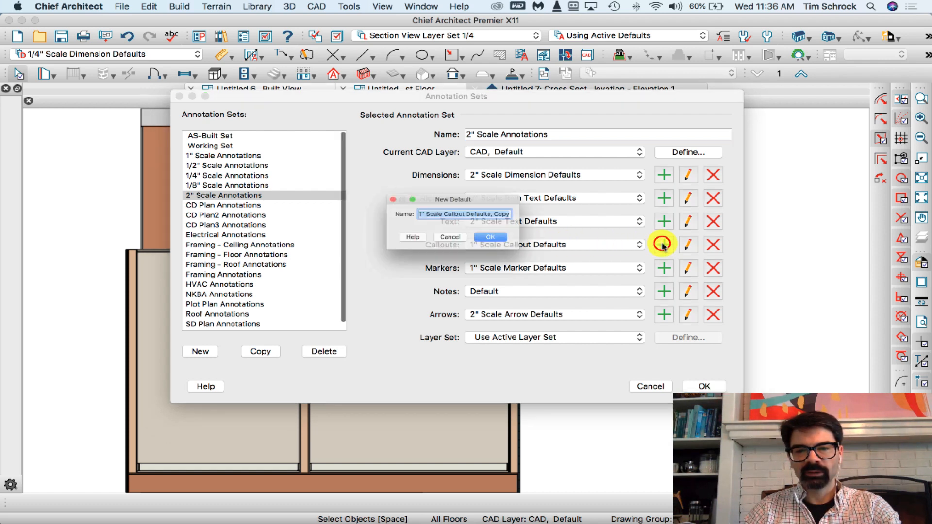
{"action": "left_click", "coordinate": [411, 209]}
{"action": "key", "text": "BackSpace"}
{"action": "type", "text": "2"}
{"action": "left_click_drag", "start_coordinate": [504, 211], "coordinate": [535, 210]}
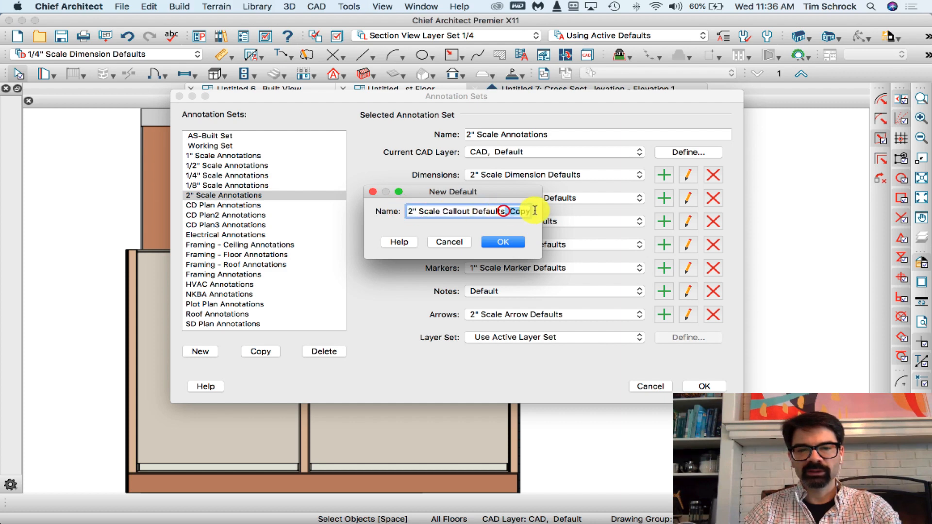
{"action": "key", "text": "BackSpace"}
{"action": "left_click", "coordinate": [509, 244]}
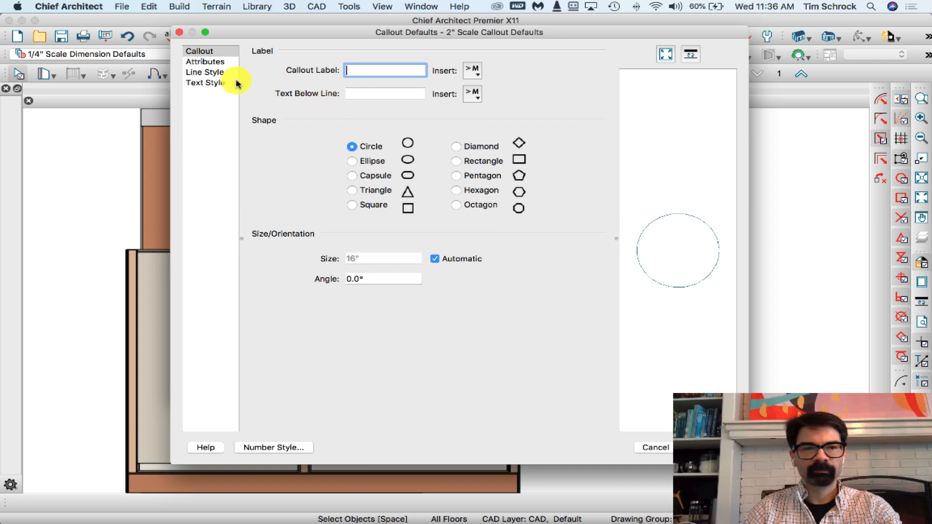
Set the new callout default to use the 2" Text Style and accept it.
{"action": "left_click", "coordinate": [214, 82]}
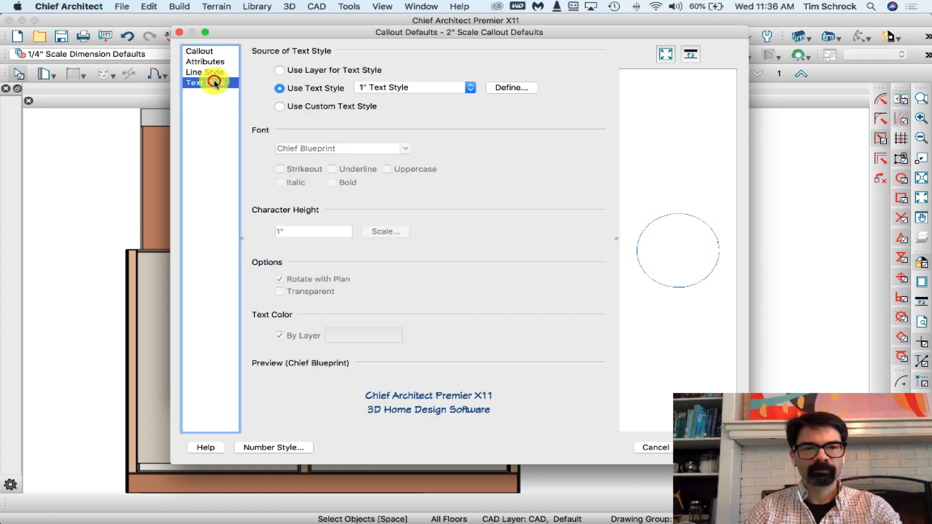
{"action": "left_click", "coordinate": [416, 87]}
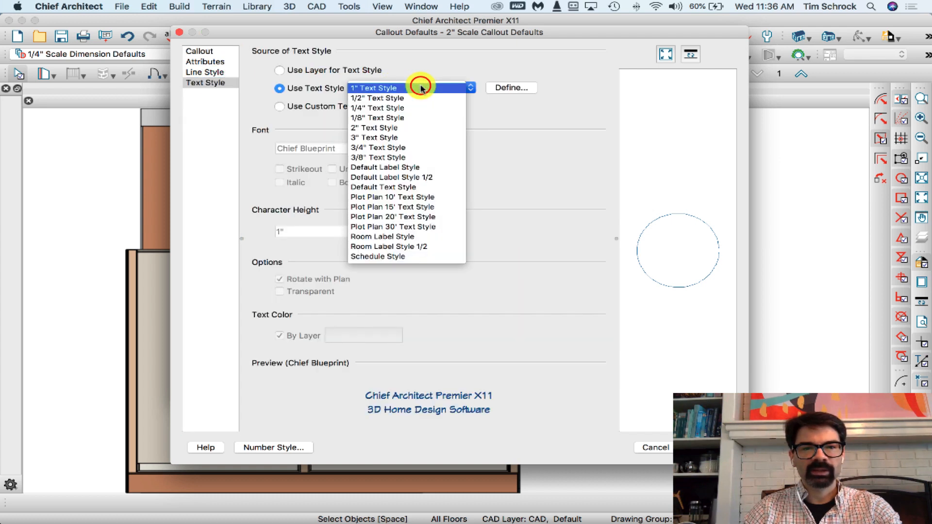
{"action": "left_click", "coordinate": [420, 128]}
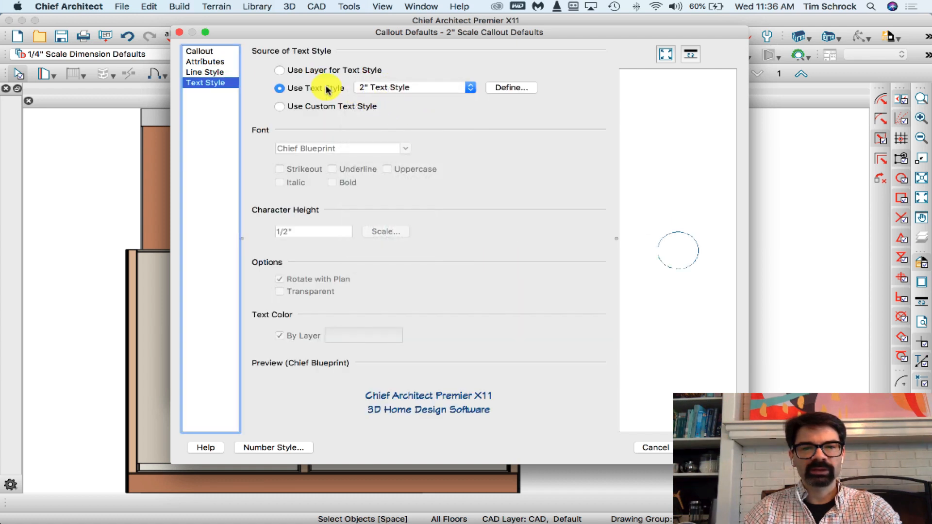
{"action": "left_click", "coordinate": [215, 51]}
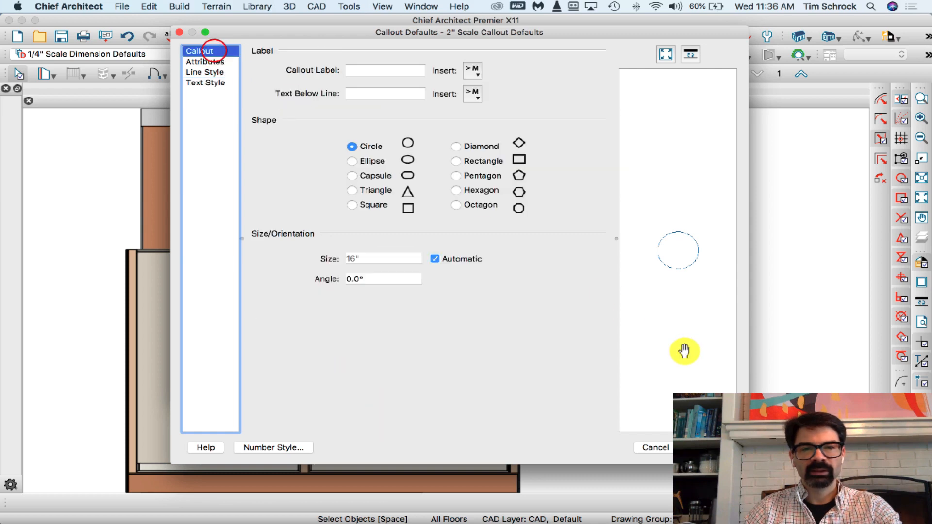
{"action": "left_click", "coordinate": [710, 448]}
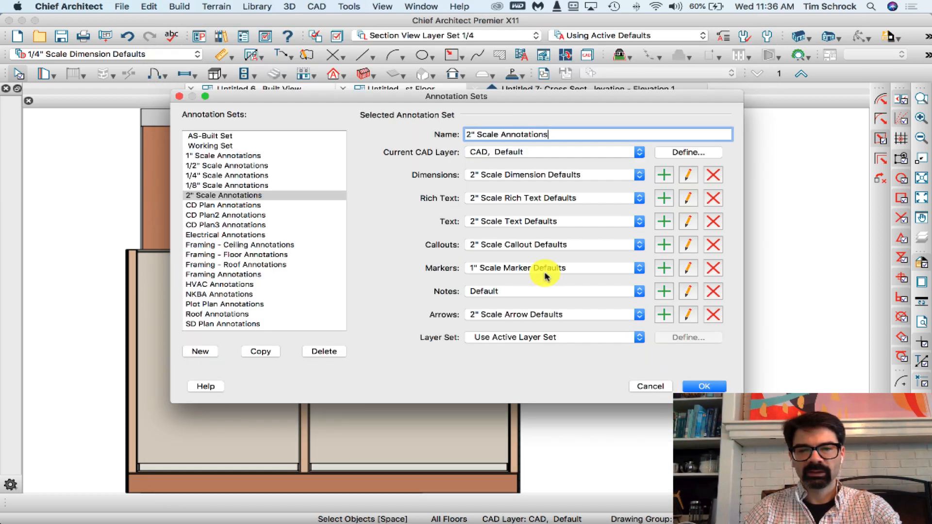
Create a new marker default from the 1" Scale one and name it 2" Scale Marker Defaults.
{"action": "left_click", "coordinate": [664, 267]}
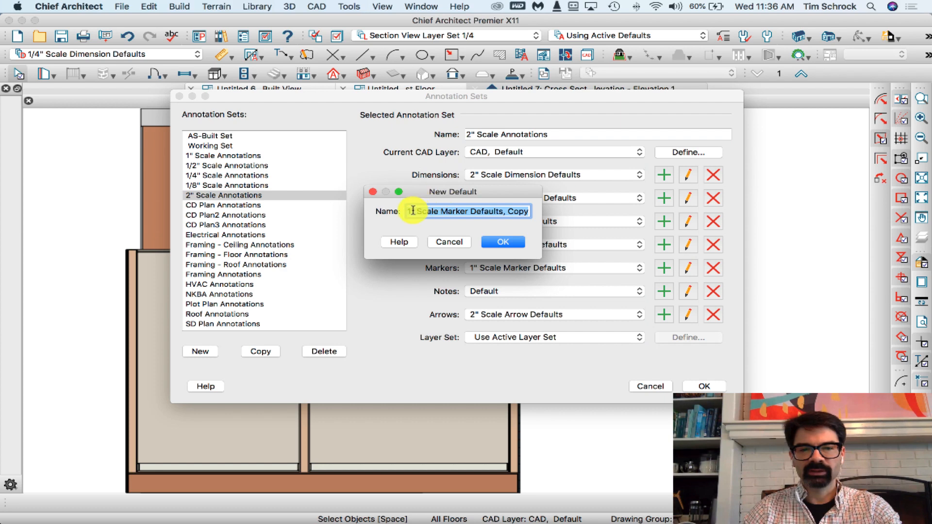
{"action": "left_click_drag", "start_coordinate": [412, 211], "coordinate": [394, 212]}
{"action": "type", "text": "2"}
{"action": "left_click_drag", "start_coordinate": [504, 211], "coordinate": [546, 214]}
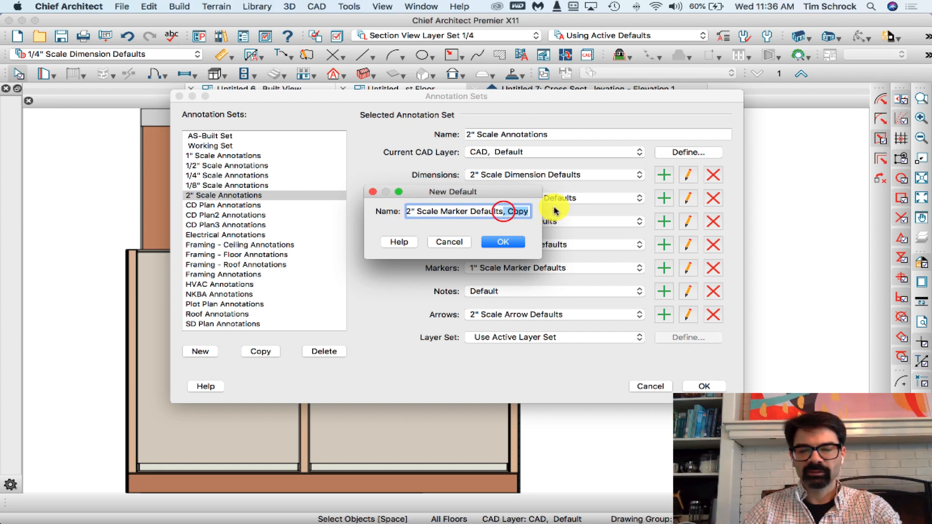
{"action": "key", "text": "BackSpace"}
{"action": "left_click", "coordinate": [515, 241]}
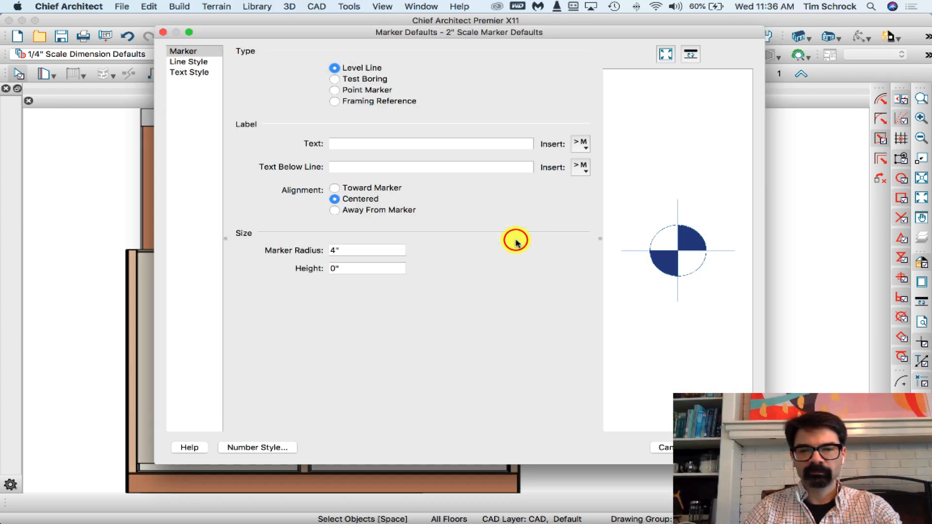
Set the new marker default to use the 2" Text Style and accept the annotation set settings.
{"action": "left_click", "coordinate": [194, 73]}
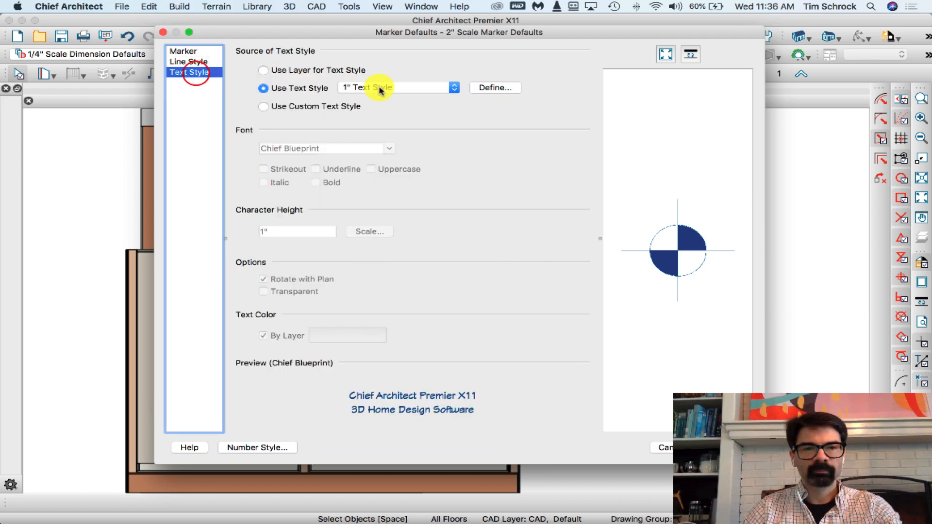
{"action": "left_click", "coordinate": [381, 87]}
{"action": "left_click", "coordinate": [383, 128]}
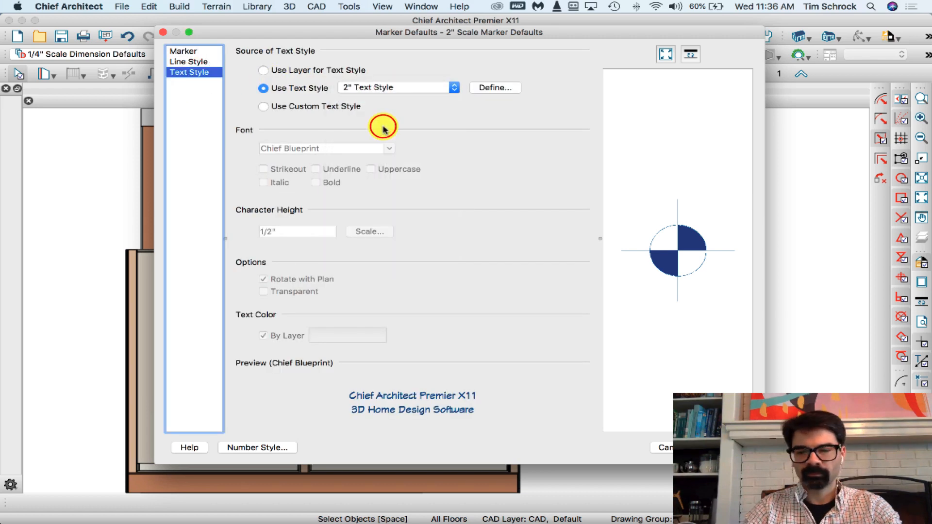
{"action": "key", "text": "Return"}
{"action": "key", "text": "Return"}
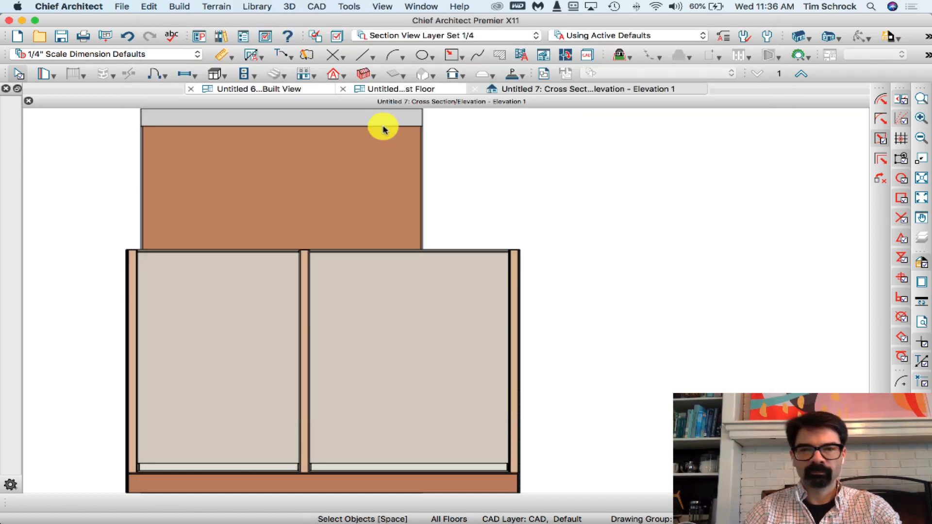
Make 2" Scale Annotations the active annotation set in the elevation and switch its layer set to Section View Layer Set 1/2.
{"action": "left_click", "coordinate": [592, 34]}
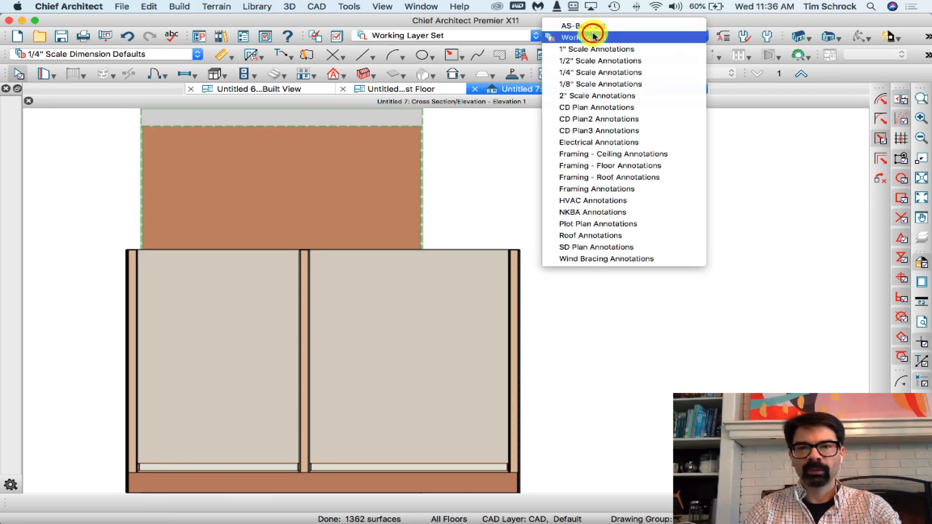
{"action": "left_click", "coordinate": [598, 96]}
{"action": "left_click", "coordinate": [519, 37]}
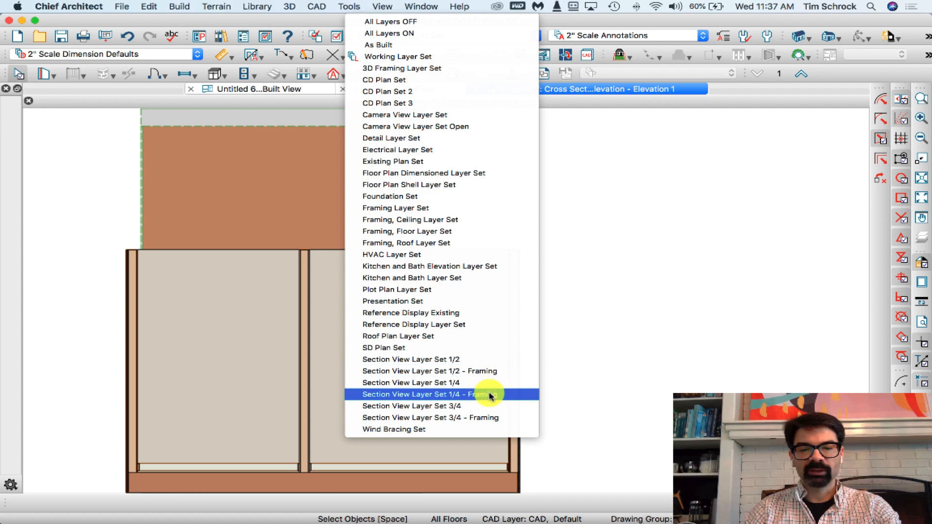
{"action": "left_click", "coordinate": [485, 359]}
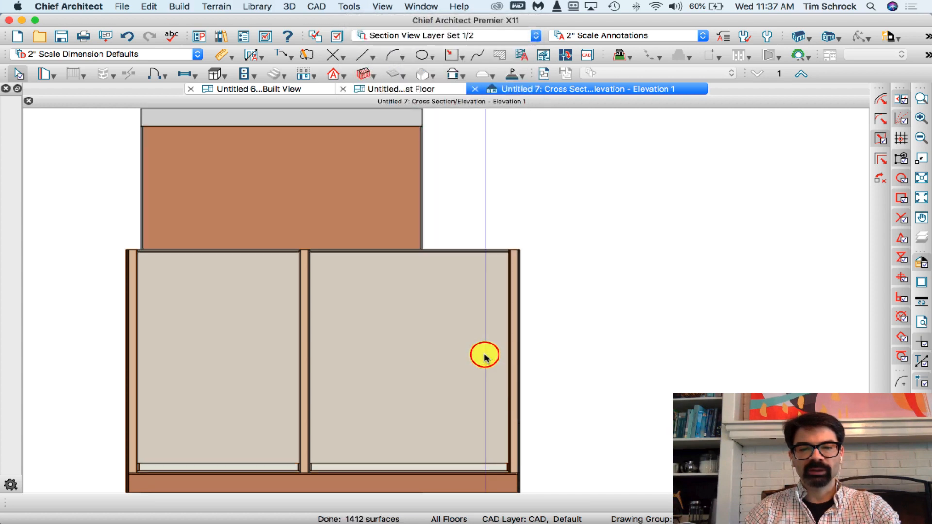
Switch the elevation to Section View Layer Set 1/2 - Framing and make 1/2" Scale Annotations the active annotation set.
{"action": "left_click", "coordinate": [452, 36]}
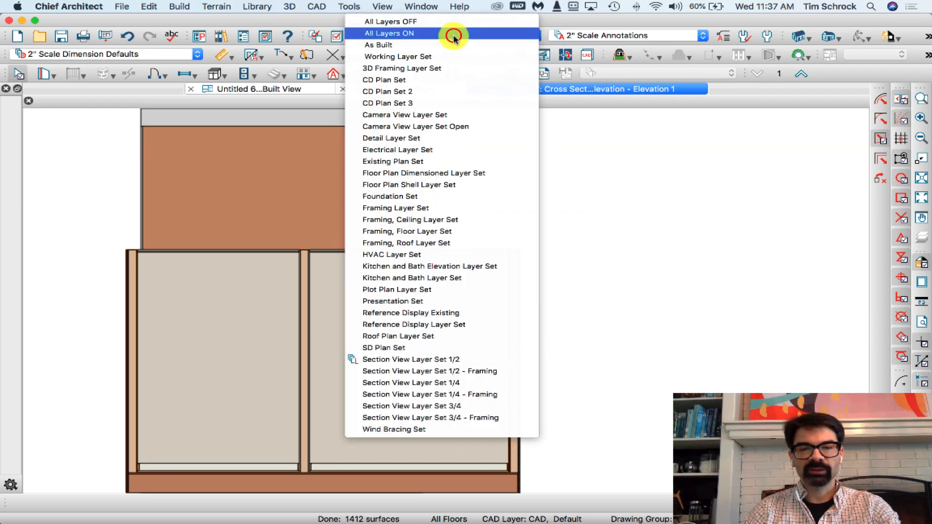
{"action": "left_click", "coordinate": [472, 372]}
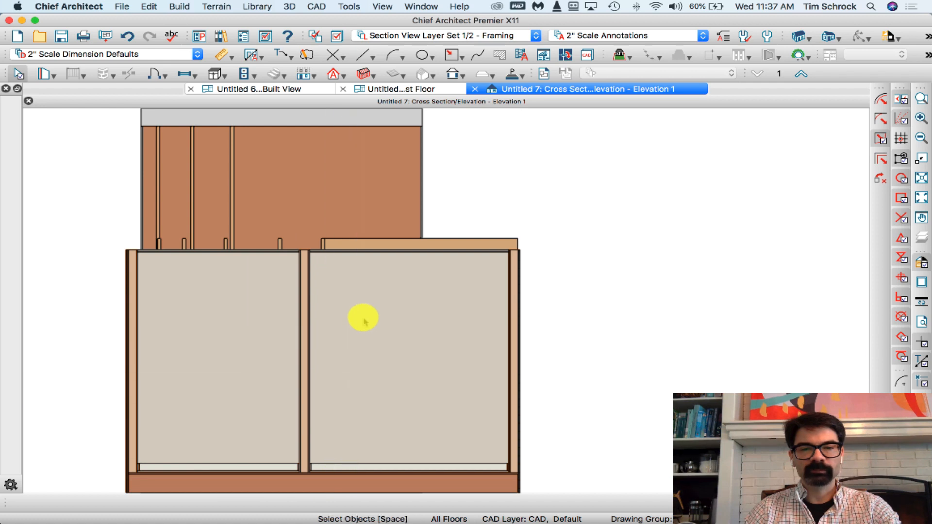
{"action": "left_click", "coordinate": [606, 36]}
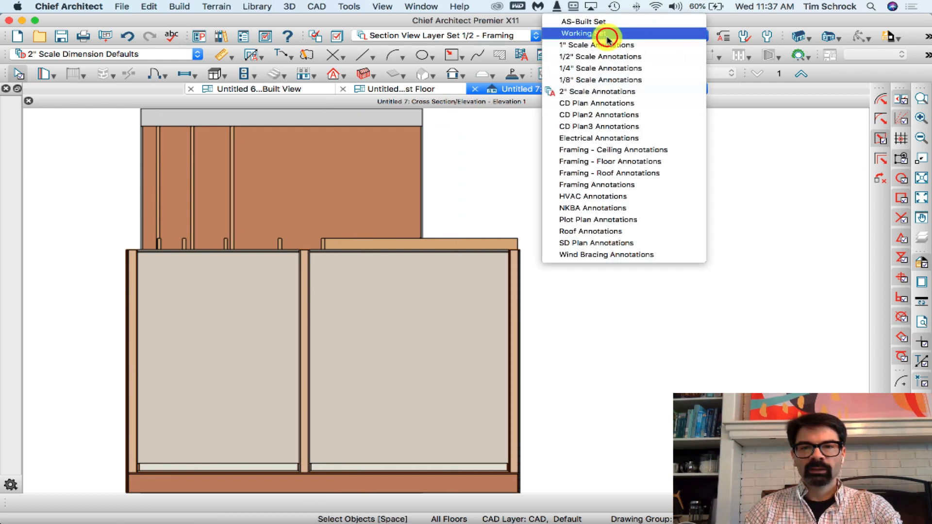
{"action": "left_click", "coordinate": [604, 60]}
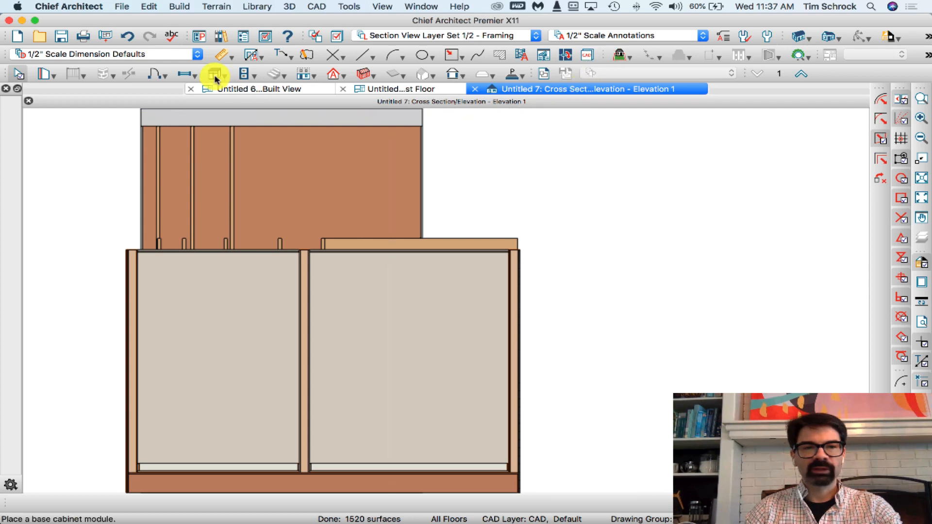
Add a rich text note reading TEXT @ 1/2" SCALE with a leader to the right edge of the upper wall.
{"action": "left_click", "coordinate": [279, 54]}
{"action": "left_click_drag", "start_coordinate": [421, 168], "coordinate": [461, 145]}
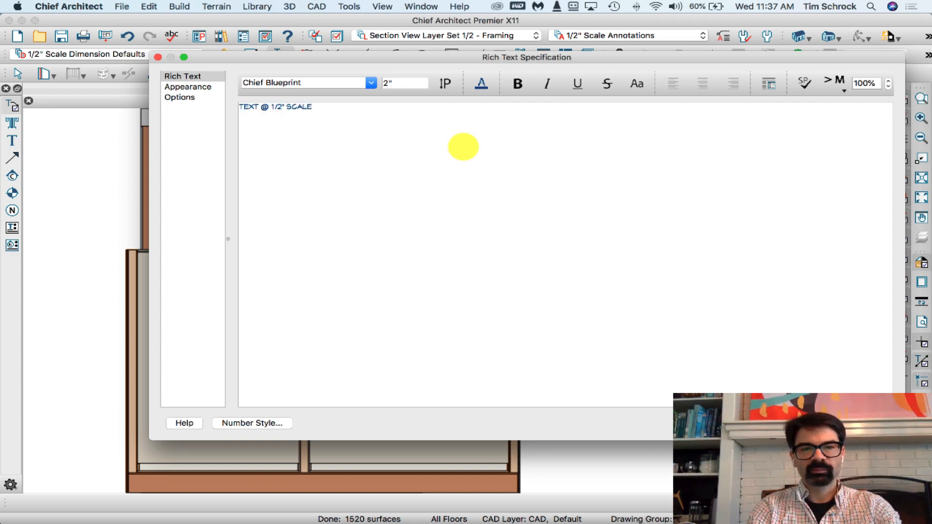
{"action": "key", "text": "shift+Return"}
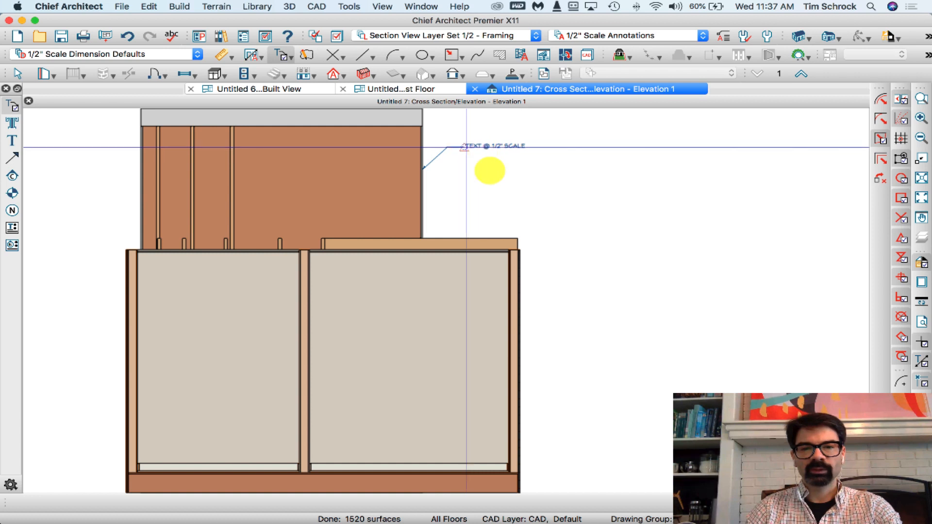
Make 1/4" Scale Annotations active and add a rich text note reading TEXT @ 1/4" SCALE with a leader to the upper wall's right edge.
{"action": "left_click", "coordinate": [594, 37]}
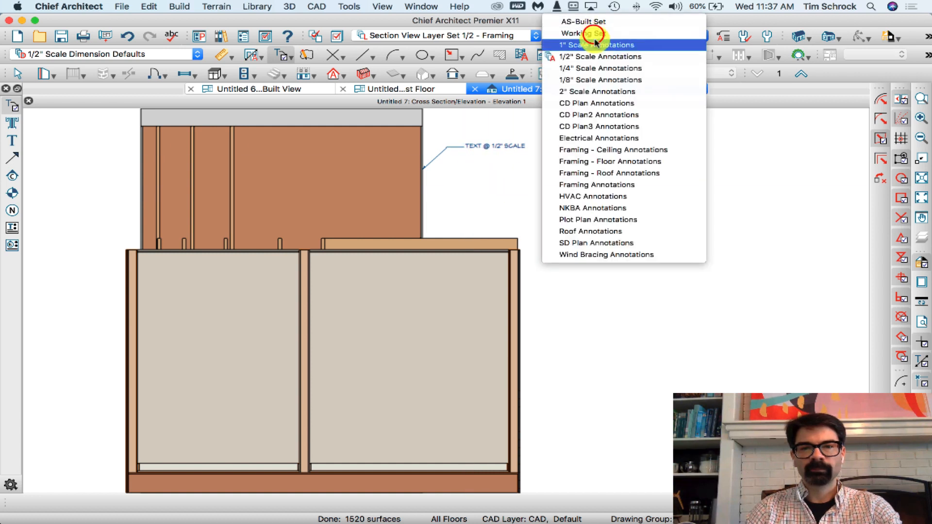
{"action": "left_click", "coordinate": [596, 67]}
{"action": "left_click", "coordinate": [421, 199]}
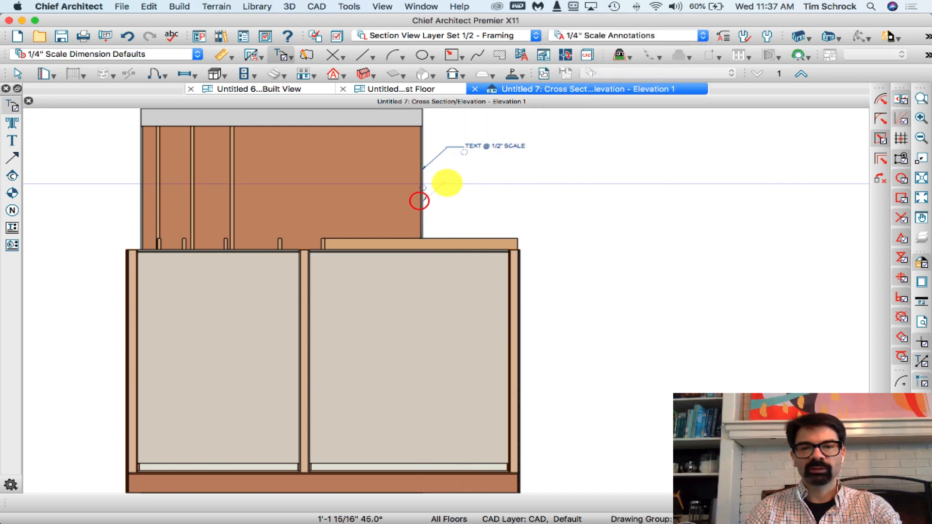
{"action": "left_click", "coordinate": [472, 184]}
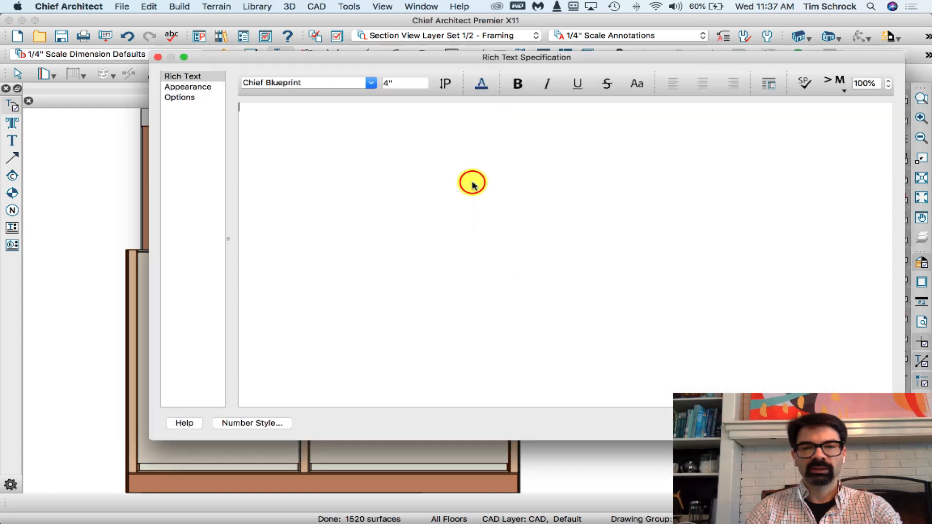
{"action": "type", "text": "TEXT @ 1/4\" SCALE"}
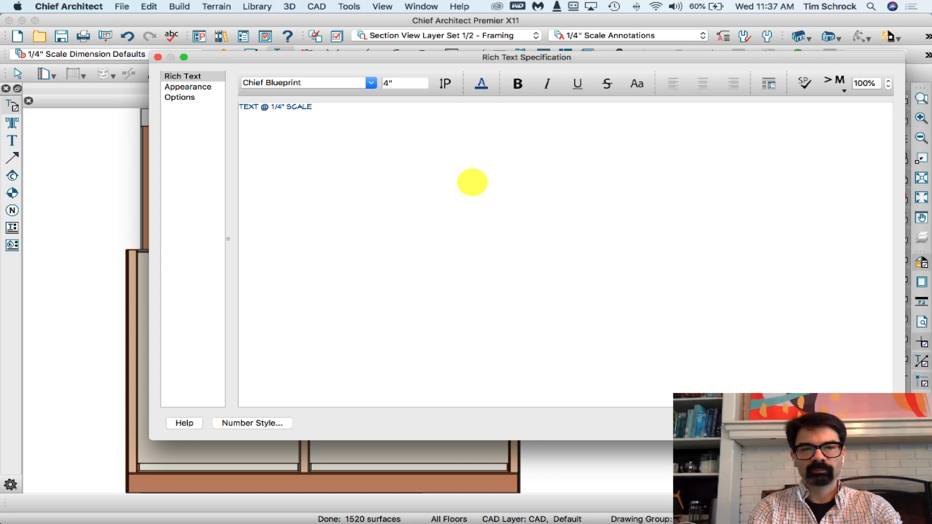
{"action": "key", "text": "Return"}
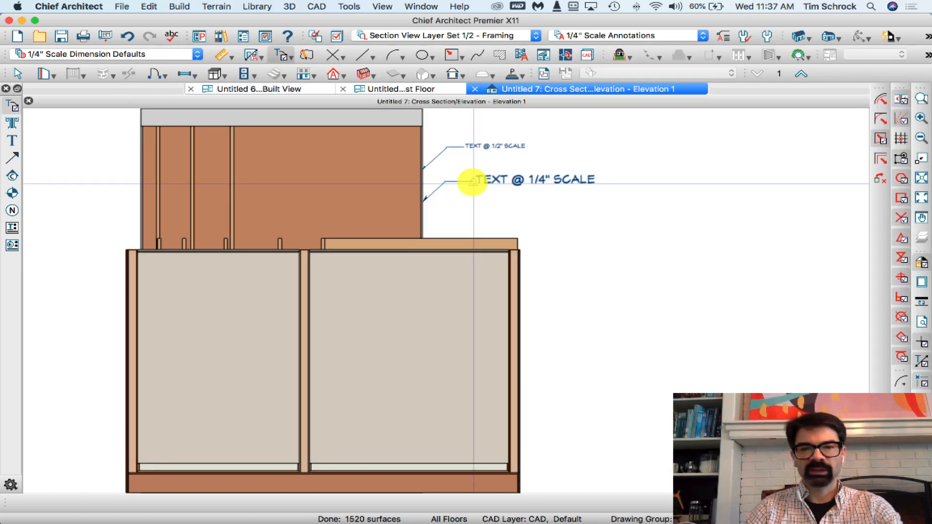
{"action": "double_click", "coordinate": [505, 182]}
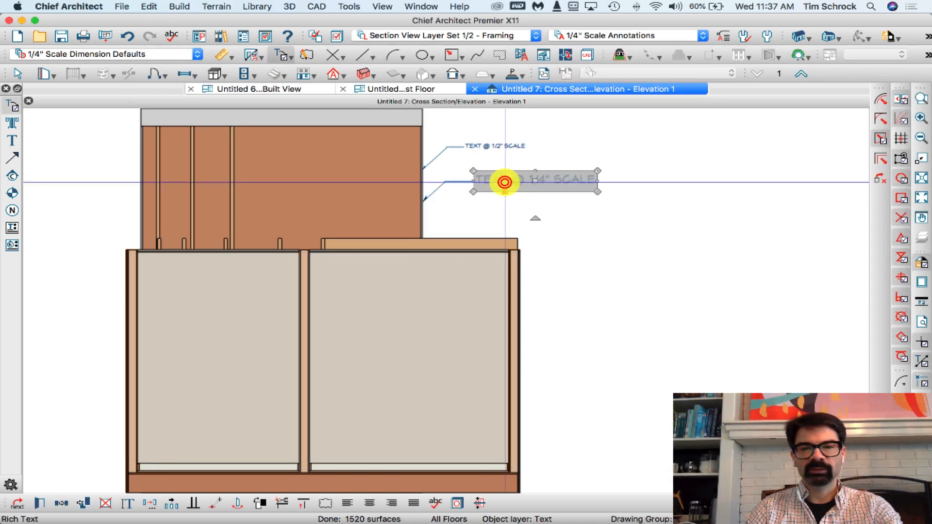
{"action": "key", "text": "Escape"}
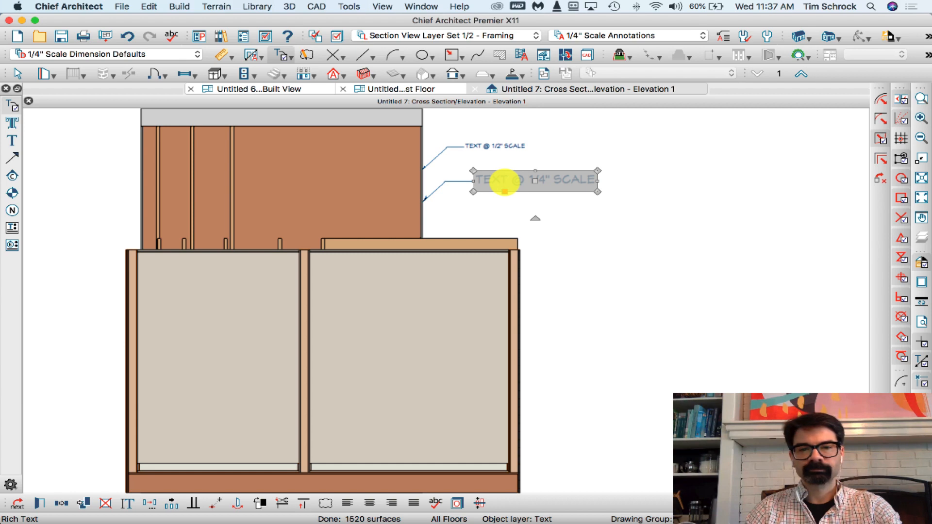
Close the Elevation 1 cross section window, saving it, and return to the 1st Floor plan.
{"action": "left_click", "coordinate": [582, 35]}
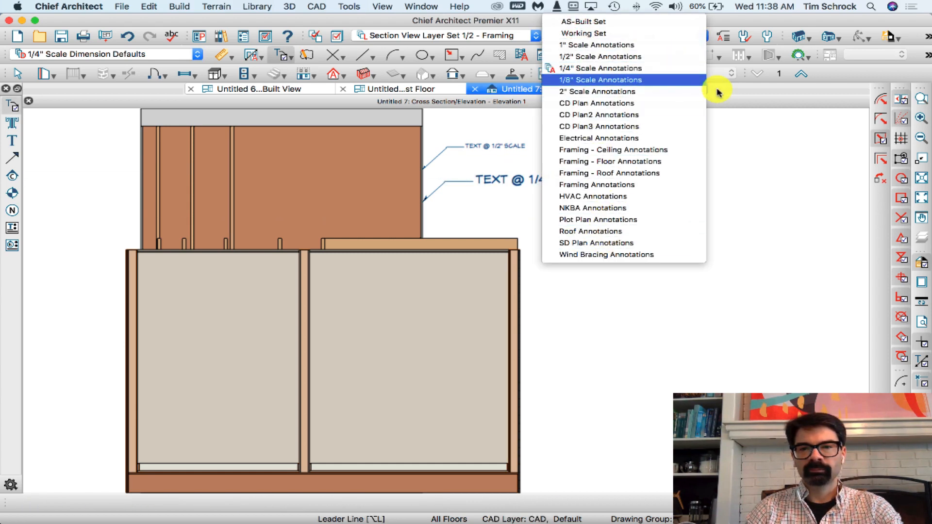
{"action": "left_click", "coordinate": [732, 91]}
{"action": "left_click", "coordinate": [475, 89]}
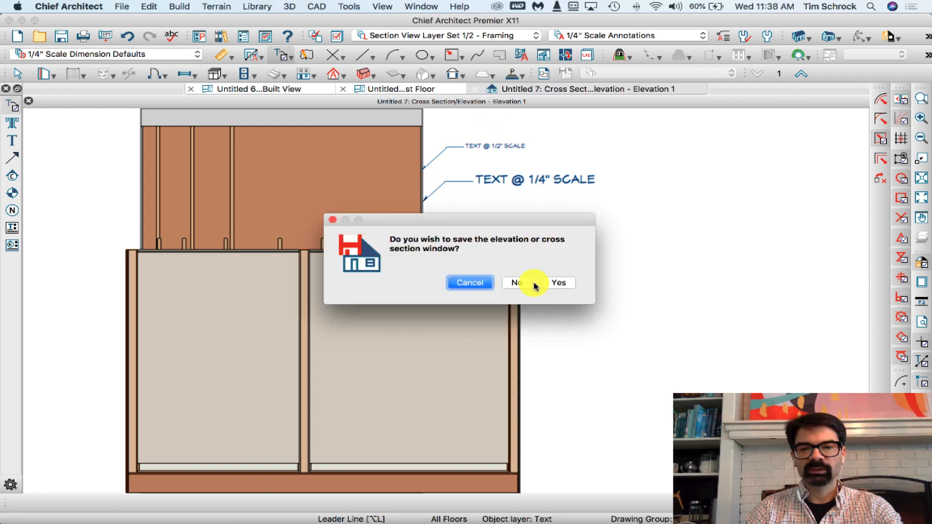
{"action": "left_click", "coordinate": [552, 282]}
{"action": "left_click", "coordinate": [420, 92]}
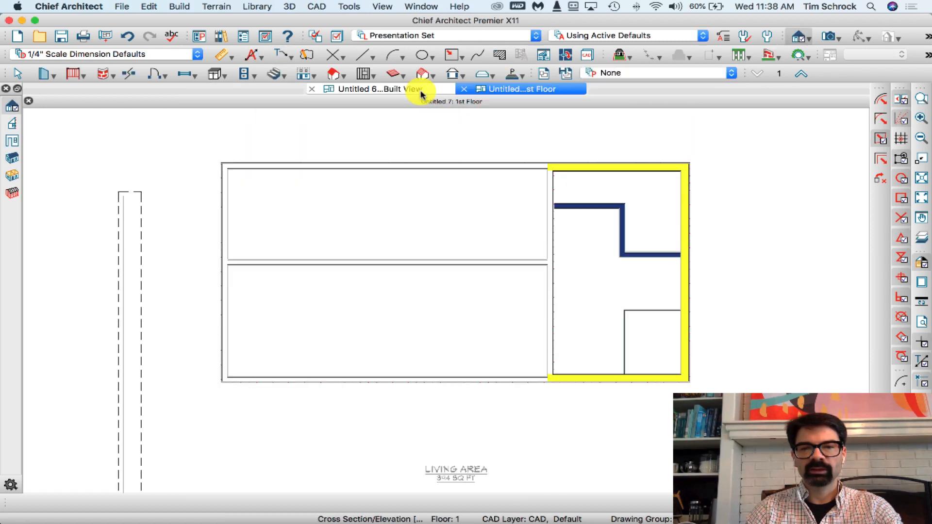
Make Plot Plan Annotations the active annotation set and set its arrows to 1:10' Scale Arrow Defaults.
{"action": "left_click", "coordinate": [600, 32]}
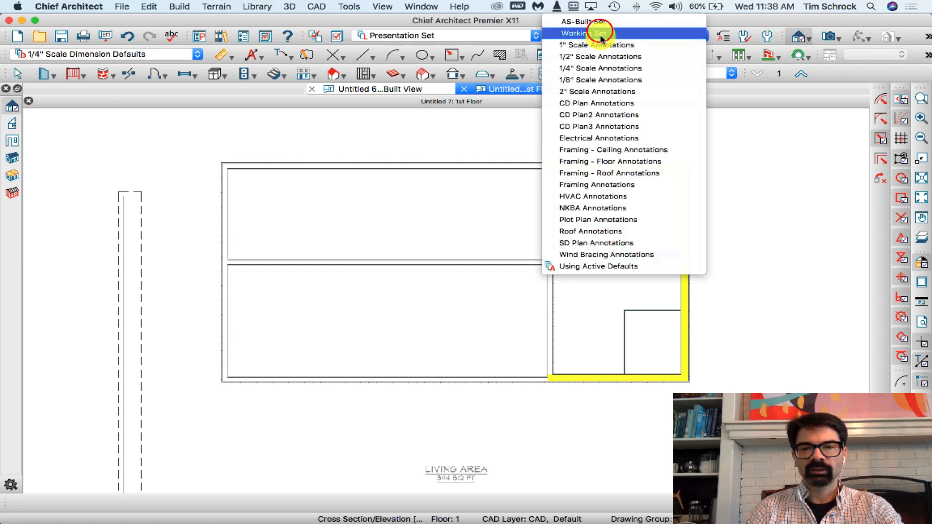
{"action": "left_click", "coordinate": [624, 224]}
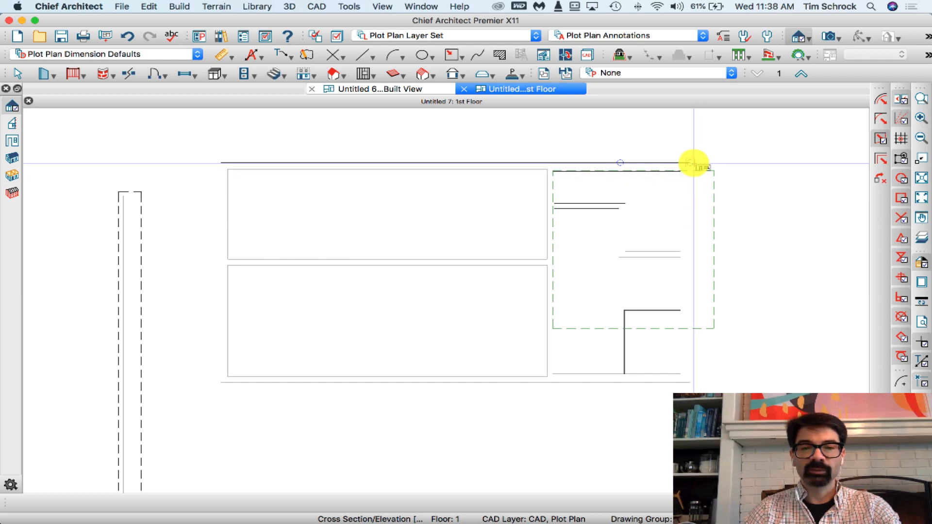
{"action": "left_click", "coordinate": [723, 38]}
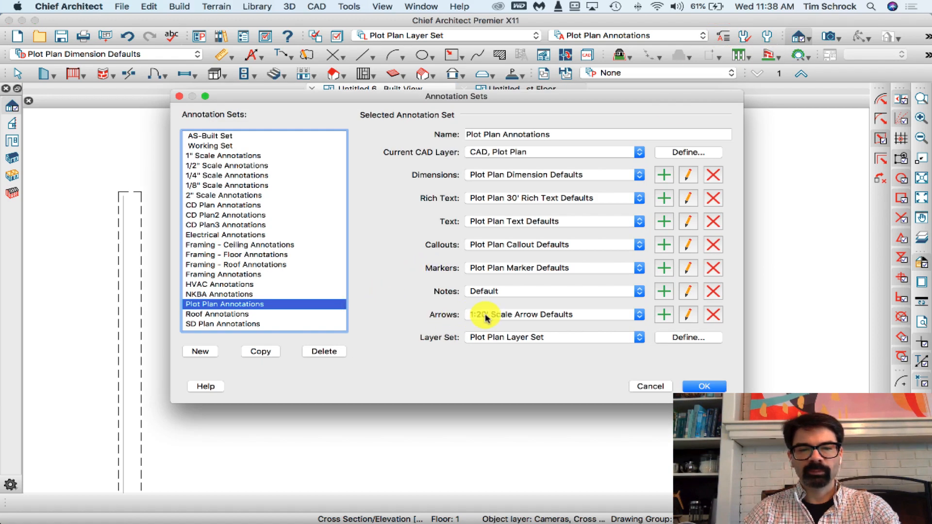
{"action": "left_click", "coordinate": [518, 315]}
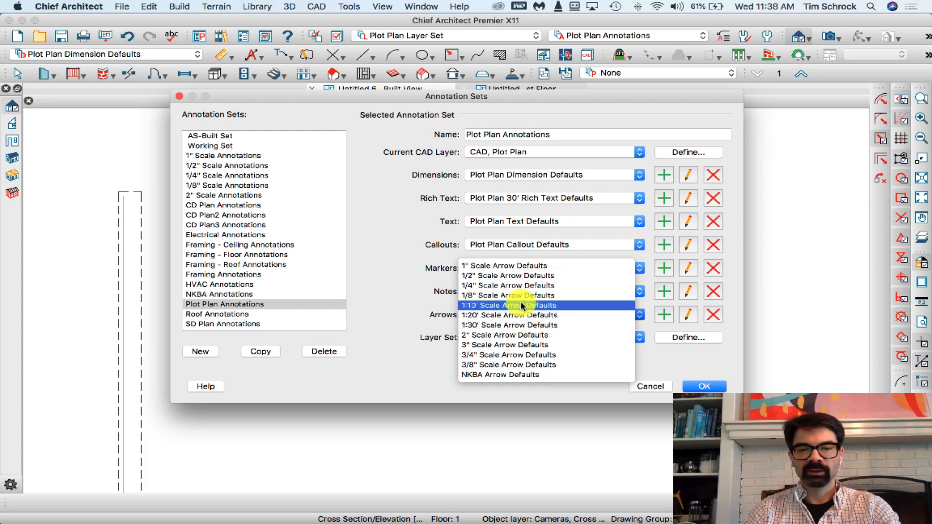
{"action": "left_click", "coordinate": [522, 306]}
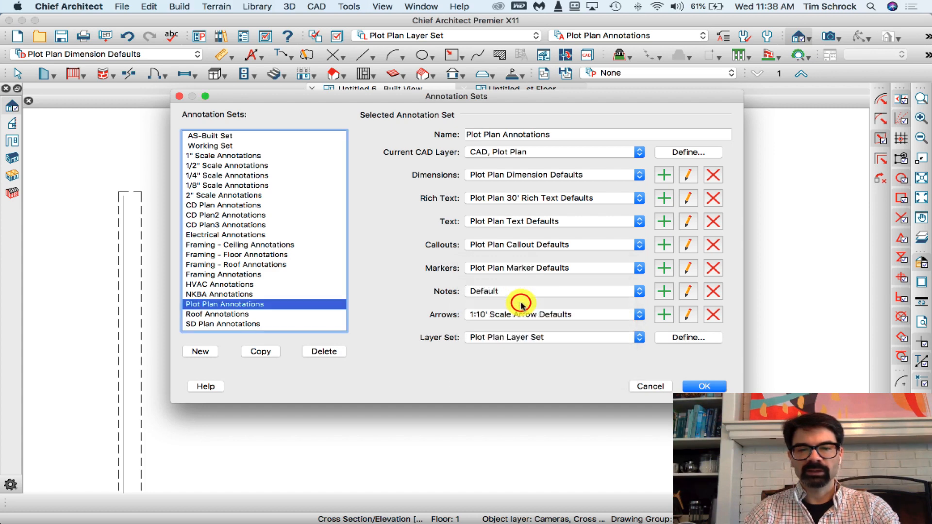
Set the annotation set's rich text to Plot Plan 10' Rich Text Defaults, keep Plot Plan Text Defaults for text, and accept the settings.
{"action": "left_click", "coordinate": [528, 199]}
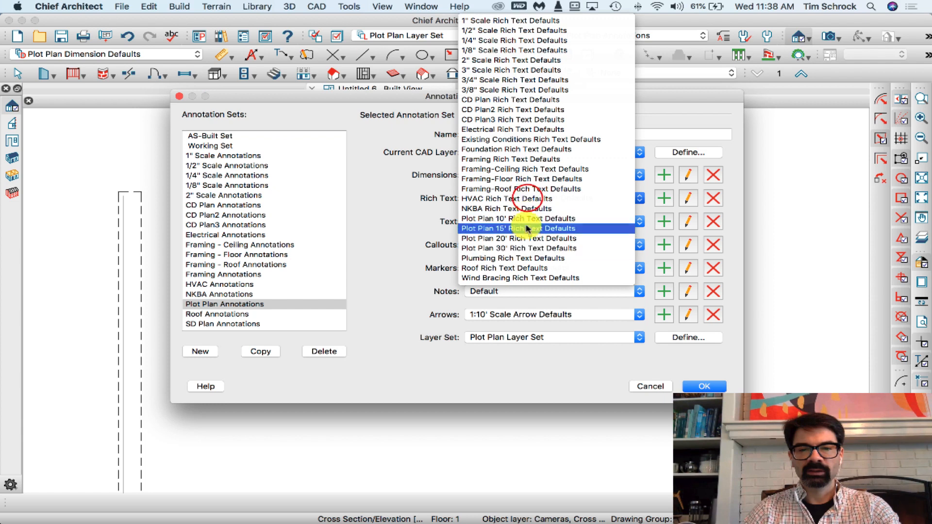
{"action": "left_click", "coordinate": [528, 220]}
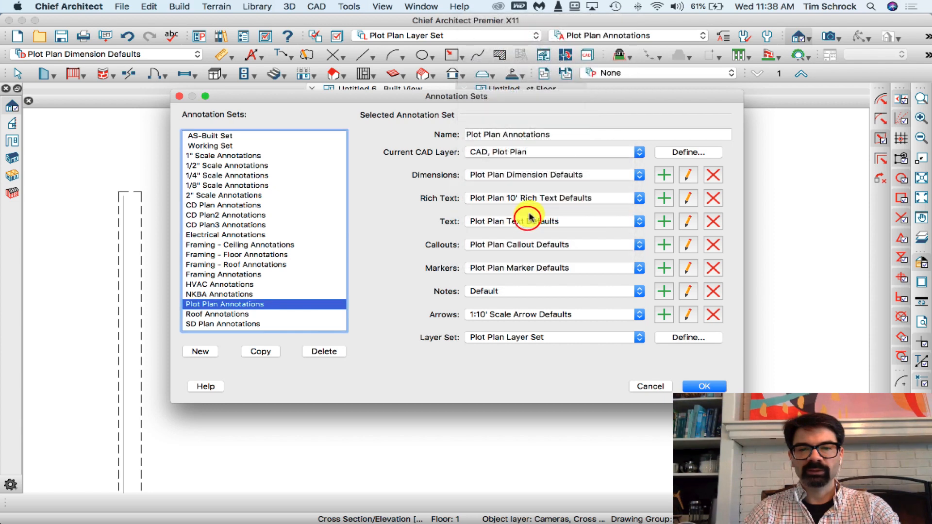
{"action": "left_click", "coordinate": [529, 221]}
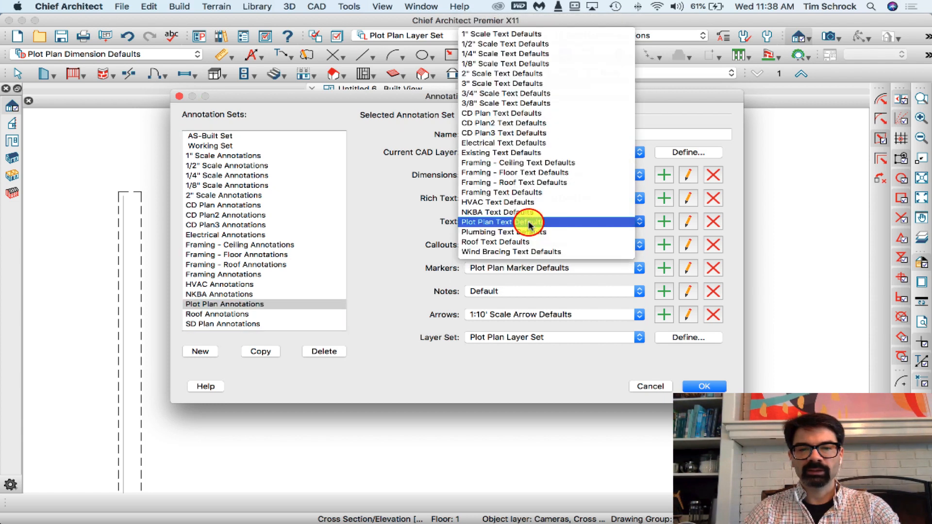
{"action": "left_click", "coordinate": [528, 222]}
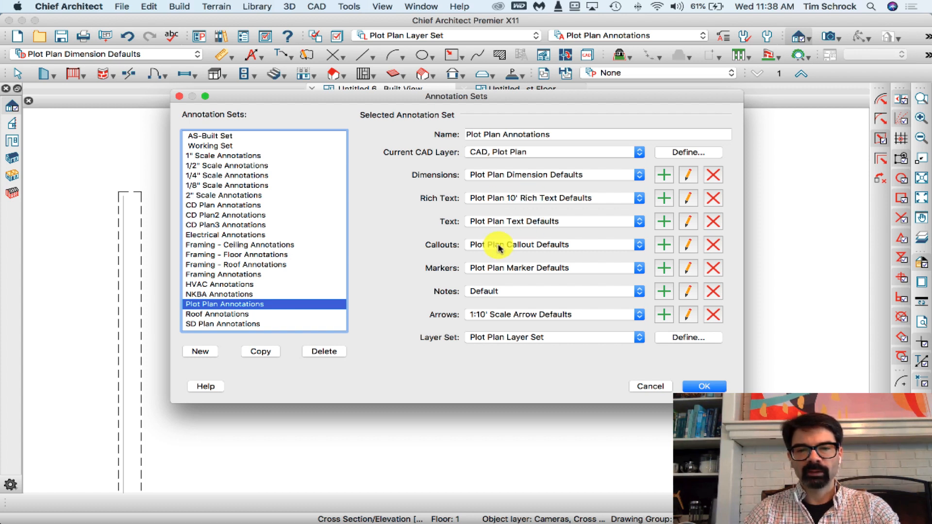
{"action": "left_click", "coordinate": [705, 387]}
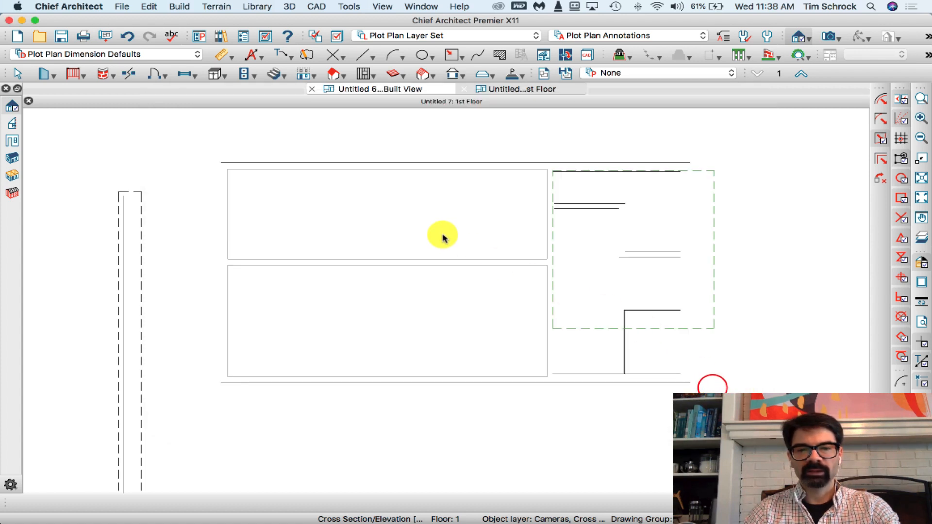
In Plot Plan Layer Set, assign Plot Plan 10' Text Style to the "Text, Plot Plan" layer.
{"action": "key", "text": "super+l"}
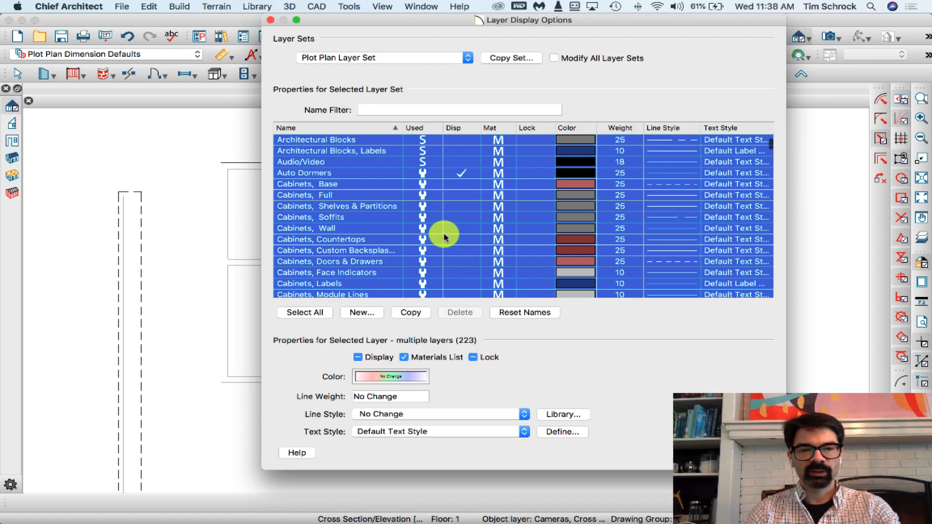
{"action": "scroll", "coordinate": [372, 203], "scroll_direction": "down", "scroll_amount": 15}
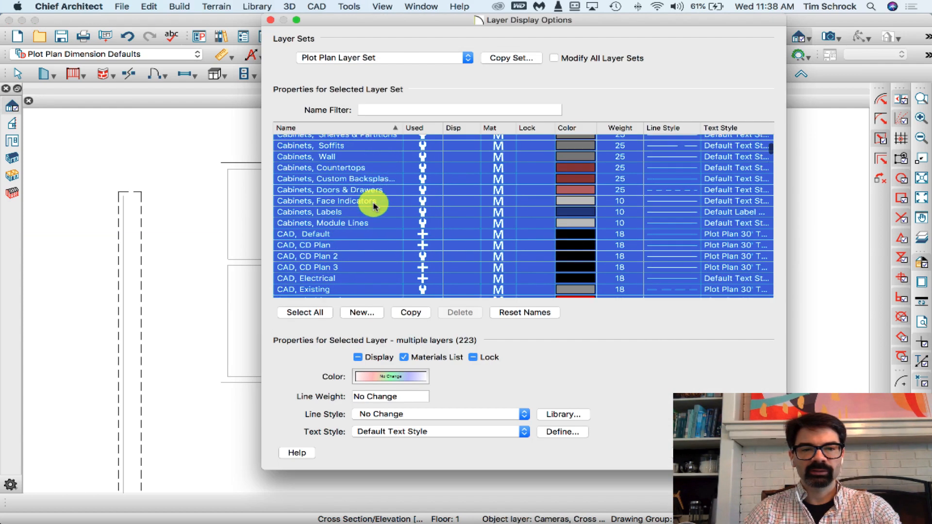
{"action": "left_click", "coordinate": [374, 202]}
{"action": "scroll", "coordinate": [375, 218], "scroll_direction": "down", "scroll_amount": 4}
{"action": "scroll", "coordinate": [376, 237], "scroll_direction": "down", "scroll_amount": 3}
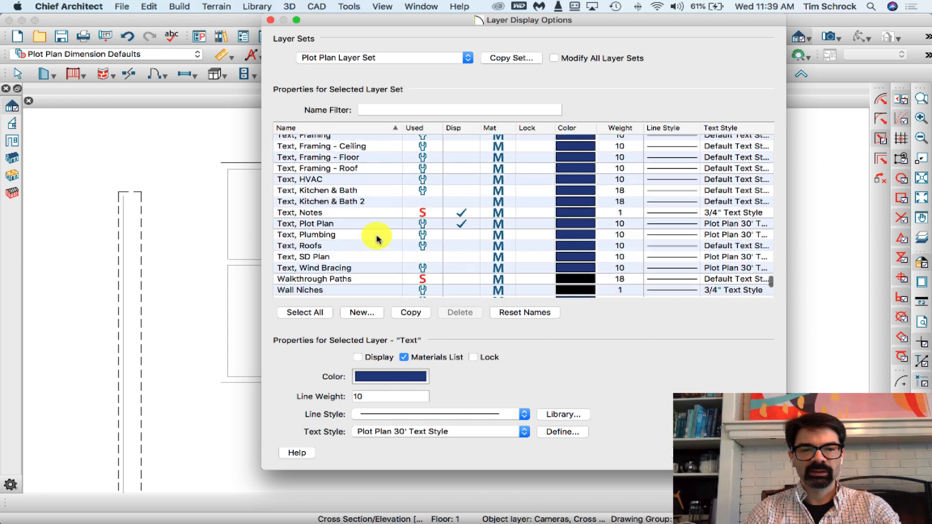
{"action": "left_click", "coordinate": [359, 215]}
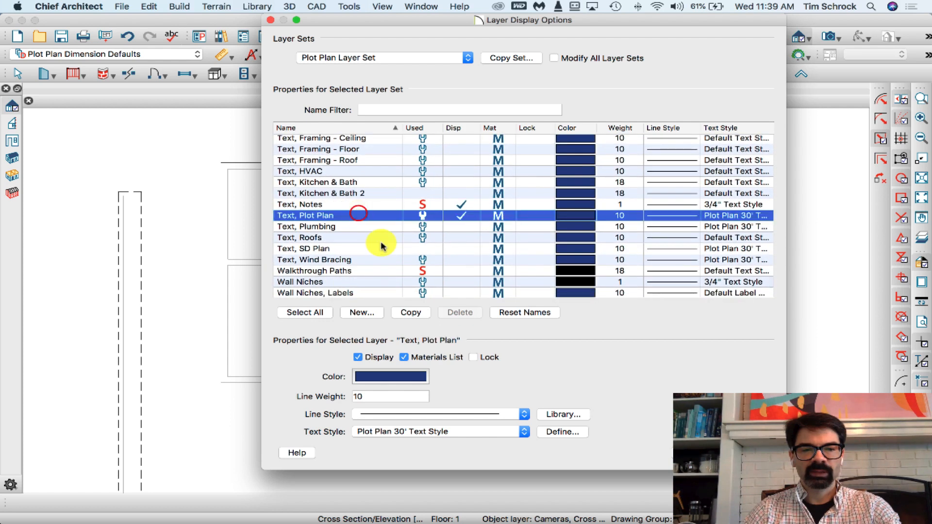
{"action": "left_click", "coordinate": [419, 432]}
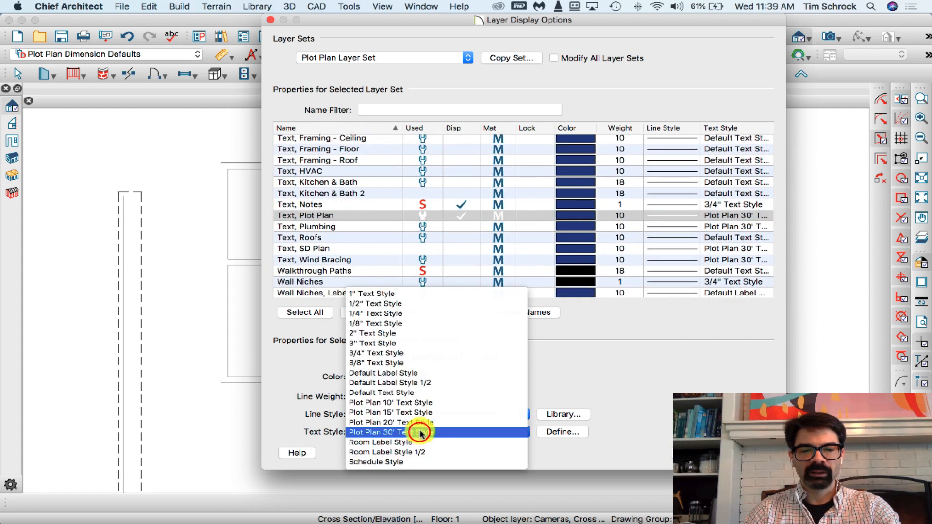
{"action": "left_click", "coordinate": [423, 402]}
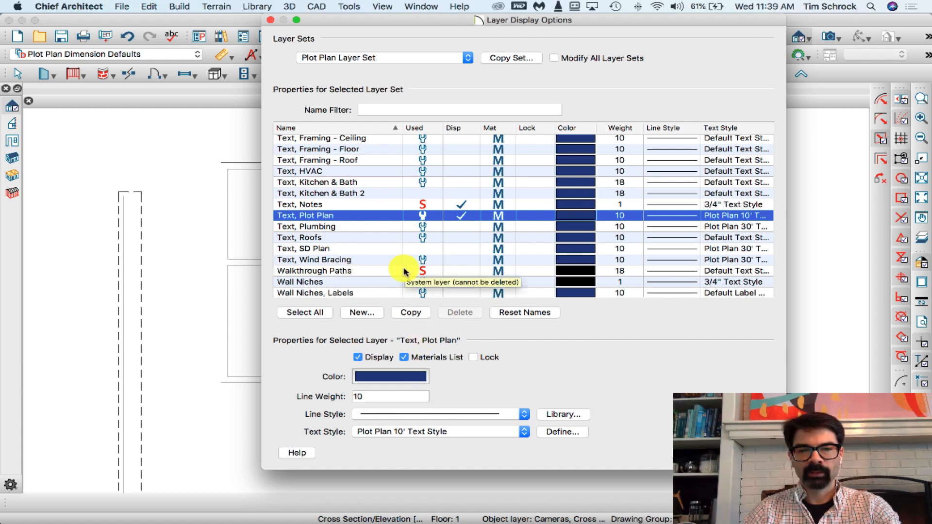
Assign Plot Plan 10' Text Style to the "Dimensions, Plot Plan" layer and accept the layer display options.
{"action": "key", "text": "d"}
{"action": "scroll", "coordinate": [379, 282], "scroll_direction": "down", "scroll_amount": 3}
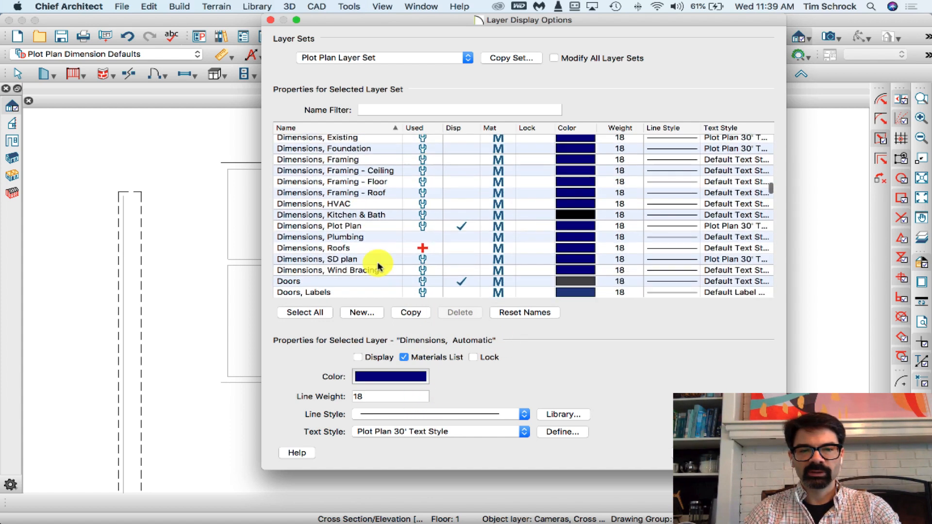
{"action": "left_click", "coordinate": [374, 226]}
{"action": "left_click", "coordinate": [397, 432]}
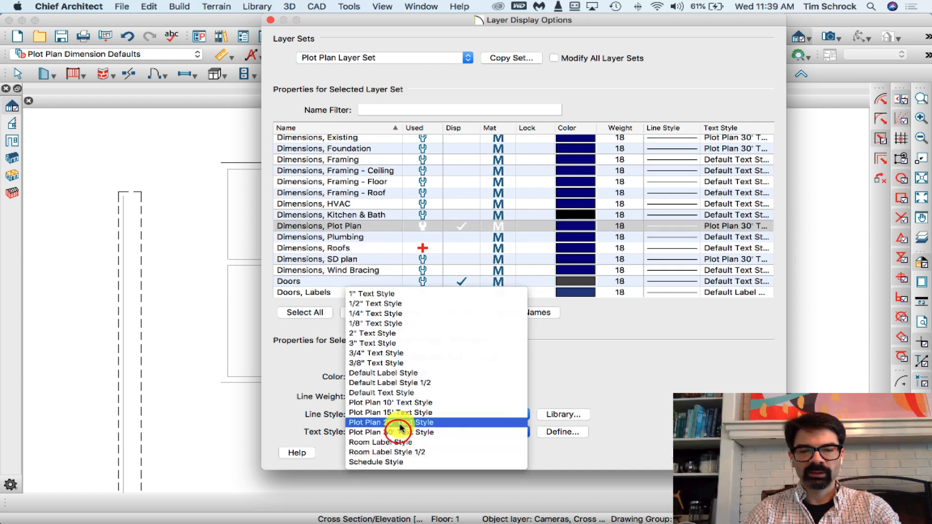
{"action": "left_click", "coordinate": [398, 403]}
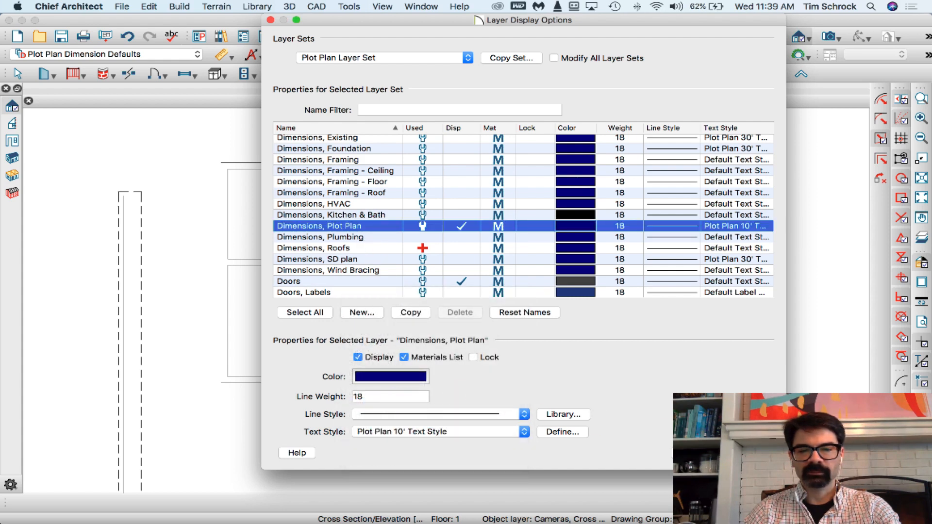
{"action": "left_click", "coordinate": [747, 453]}
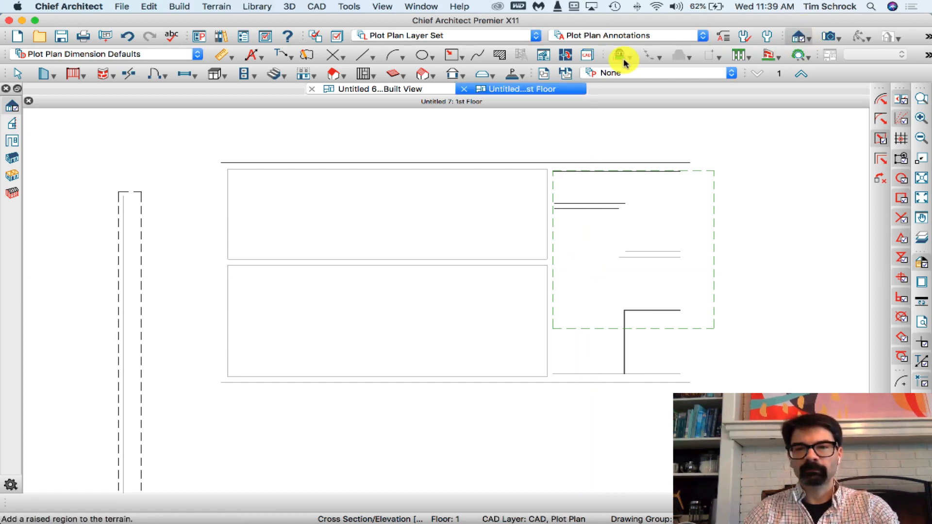
Add a rich text note reading PLOT PLAN @ 10" SCALE above the plan with a leader pointing to its top wall.
{"action": "left_click", "coordinate": [282, 55]}
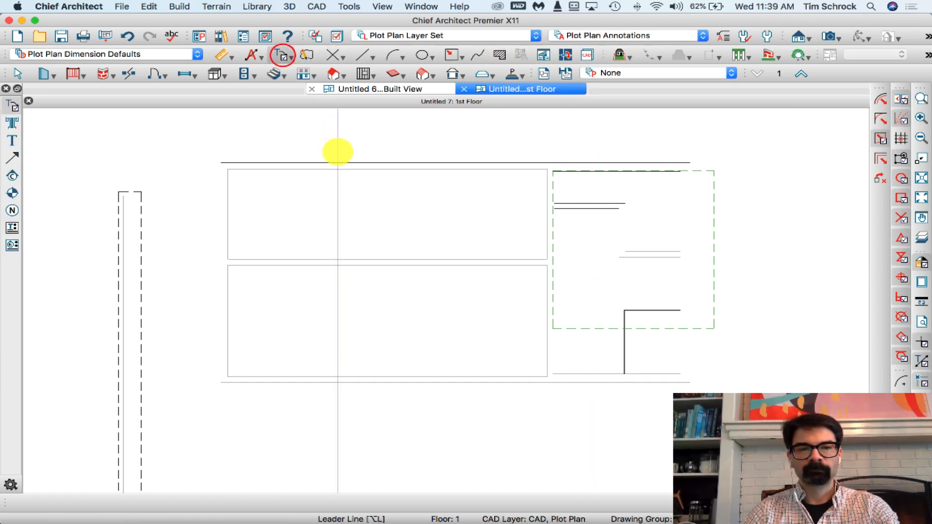
{"action": "left_click", "coordinate": [337, 157]}
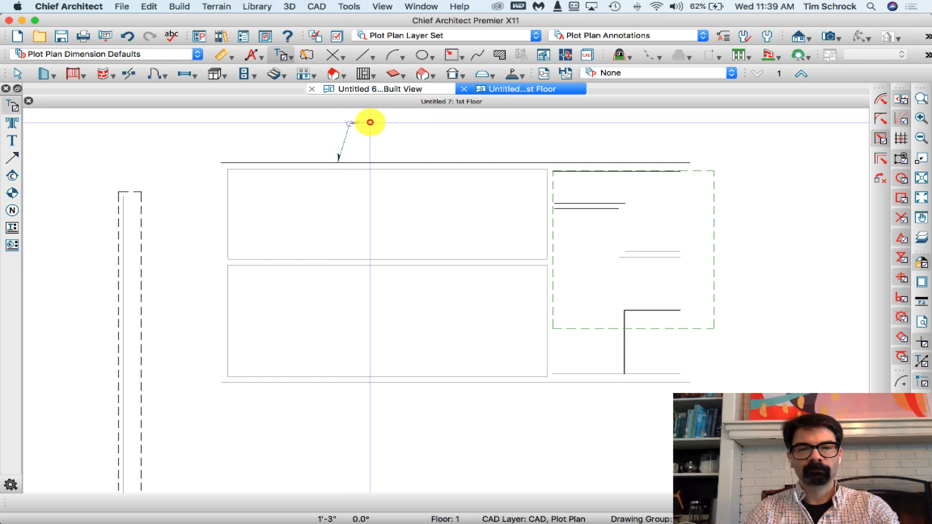
{"action": "double_click", "coordinate": [370, 123]}
{"action": "type", "text": "PLOT"}
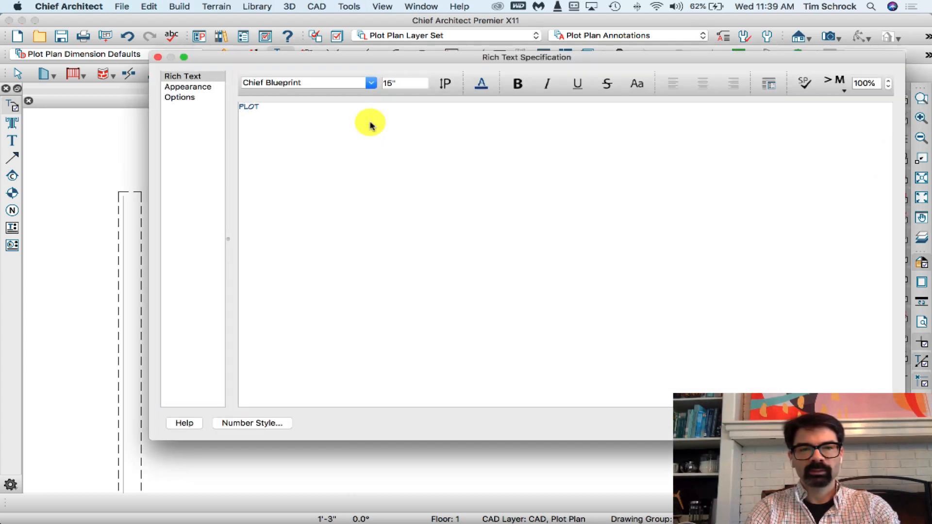
{"action": "type", "text": " PLAN @ 10\" SCA"}
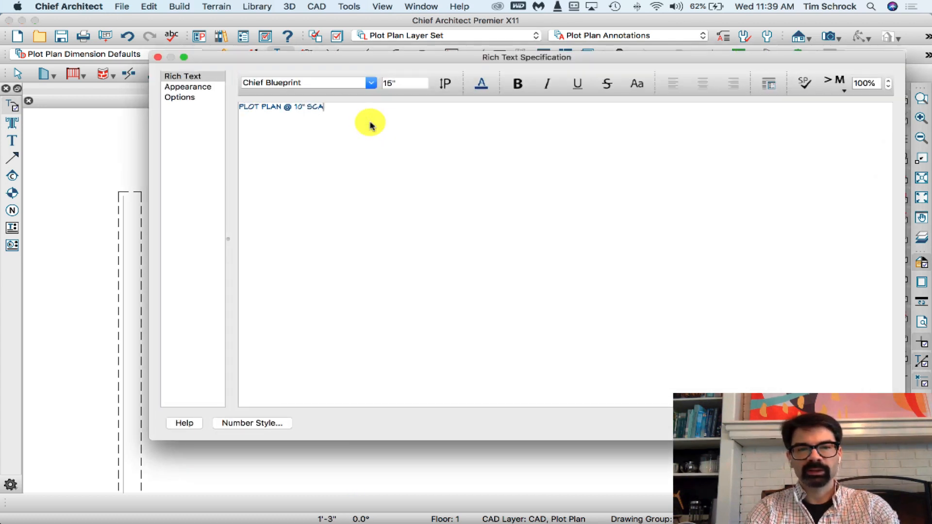
{"action": "type", "text": "LE"}
{"action": "key", "text": "Return"}
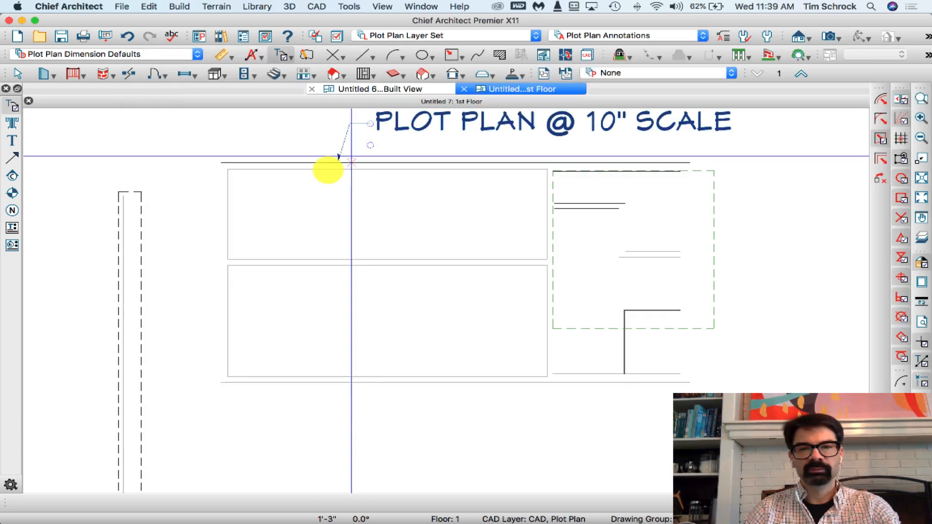
Create automatic elevation views around the plan without turning on the display of the Cameras layer.
{"action": "scroll", "coordinate": [329, 169], "scroll_direction": "down", "scroll_amount": 2}
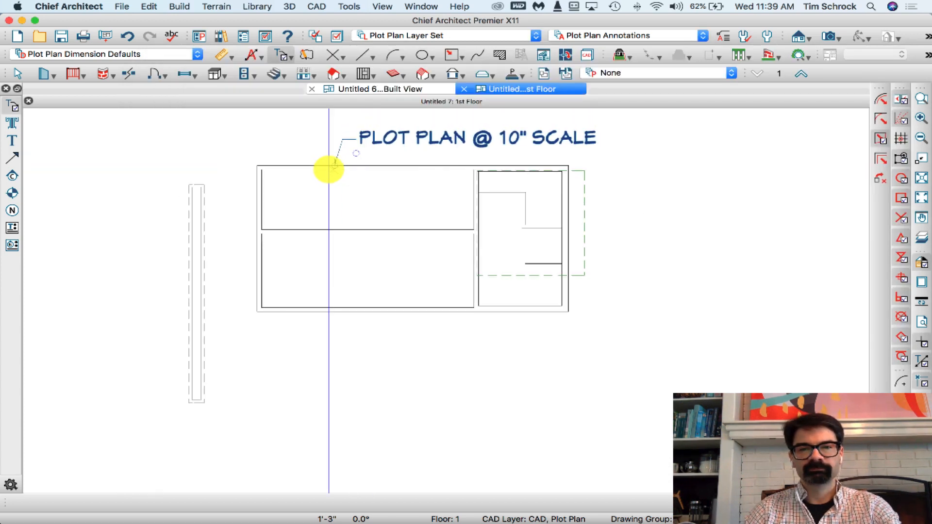
{"action": "double_click", "coordinate": [328, 169]}
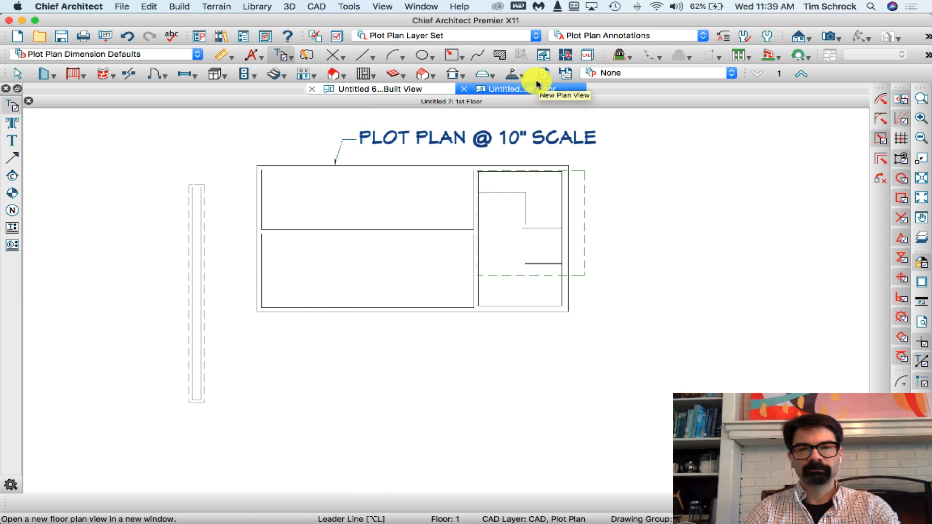
{"action": "scroll", "coordinate": [517, 183], "scroll_direction": "up", "scroll_amount": 3}
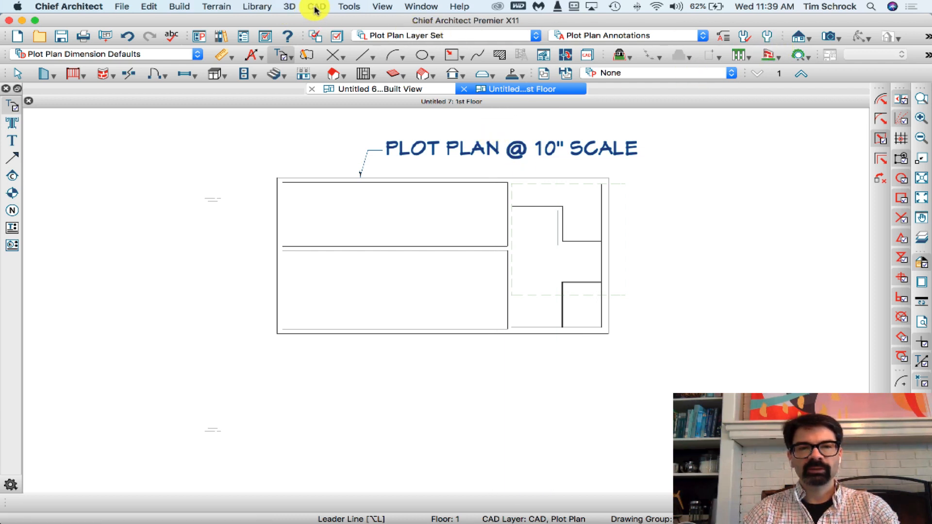
{"action": "left_click", "coordinate": [282, 8]}
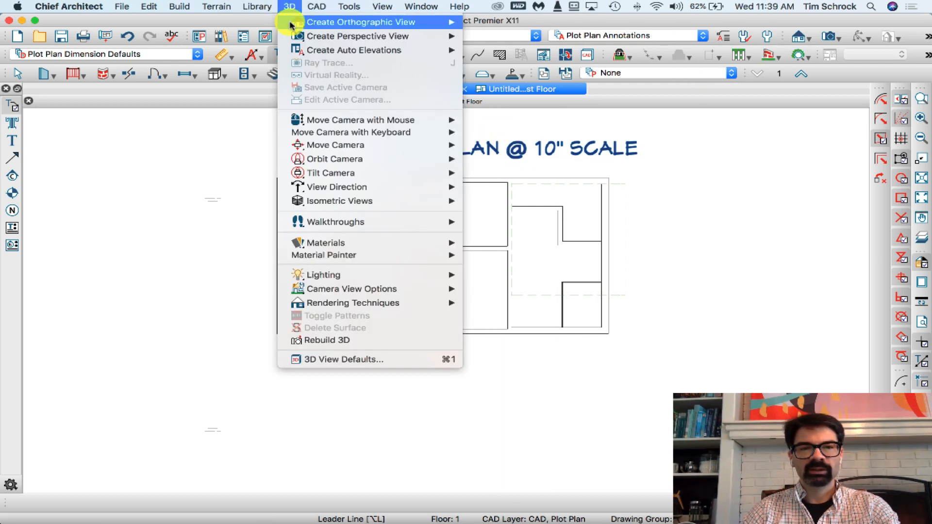
{"action": "mouse_move", "coordinate": [311, 50]}
{"action": "left_click", "coordinate": [478, 108]}
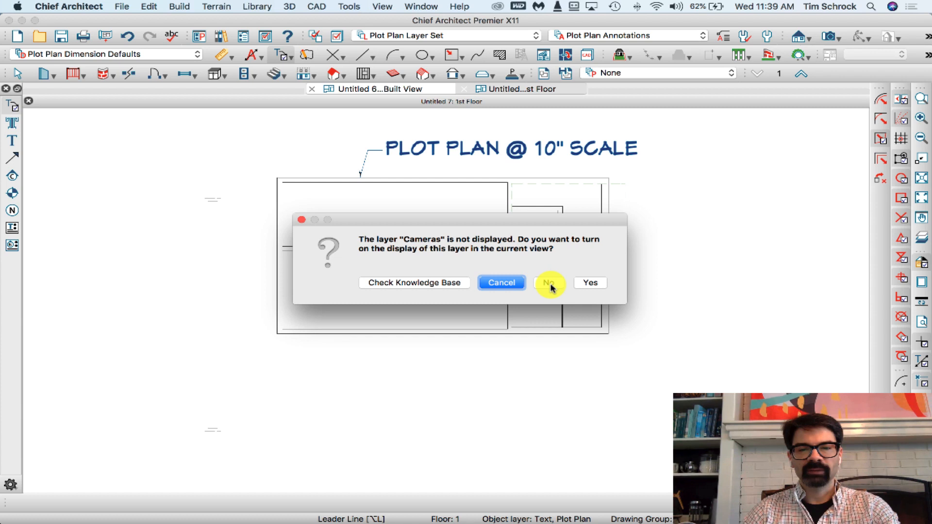
{"action": "left_click", "coordinate": [550, 284]}
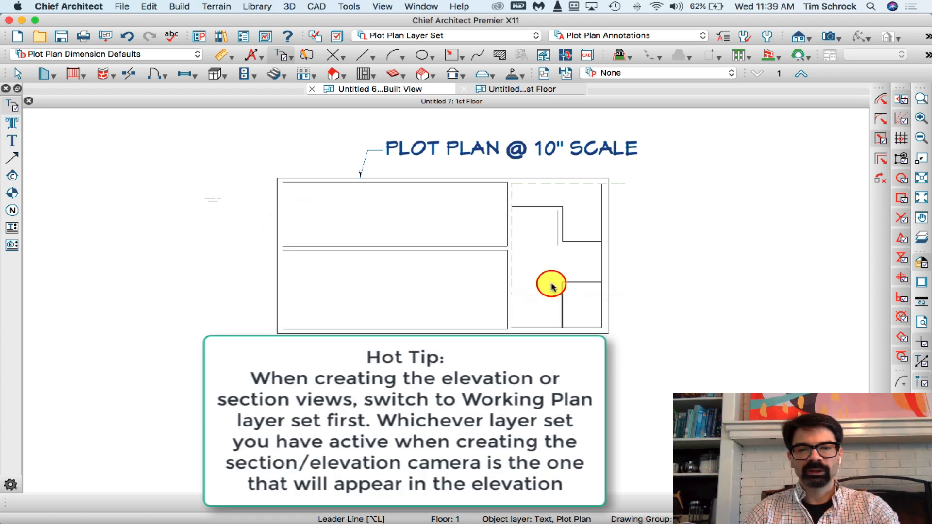
Delete the four elevation cameras around the plan together with their saved views.
{"action": "scroll", "coordinate": [456, 246], "scroll_direction": "down", "scroll_amount": 3}
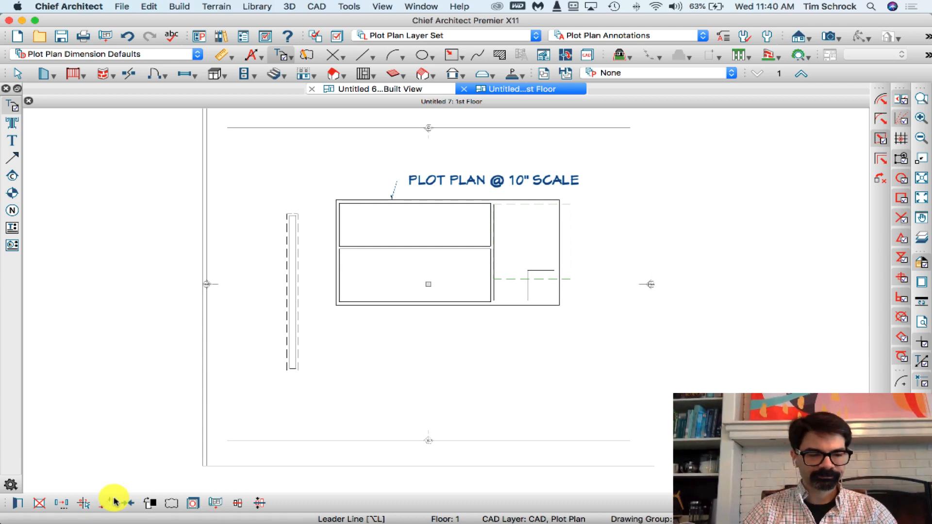
{"action": "left_click", "coordinate": [82, 505]}
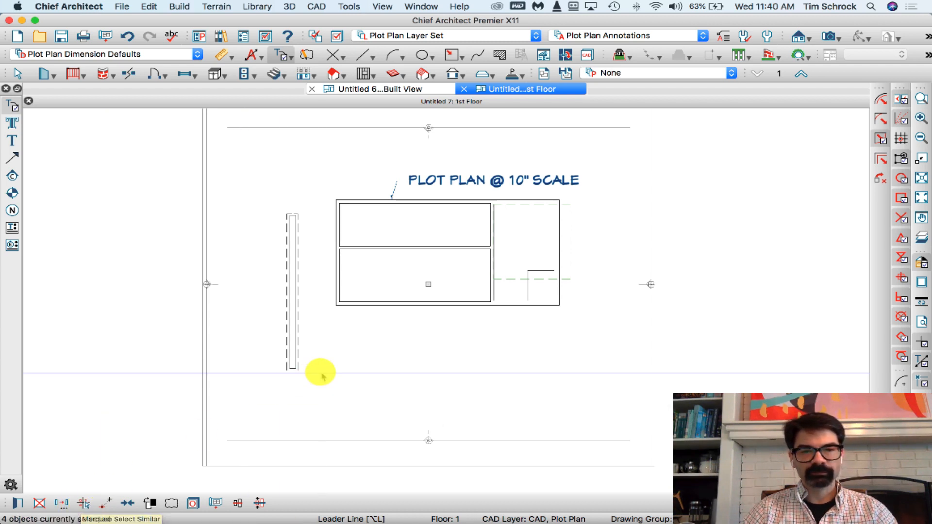
{"action": "key", "text": "Delete"}
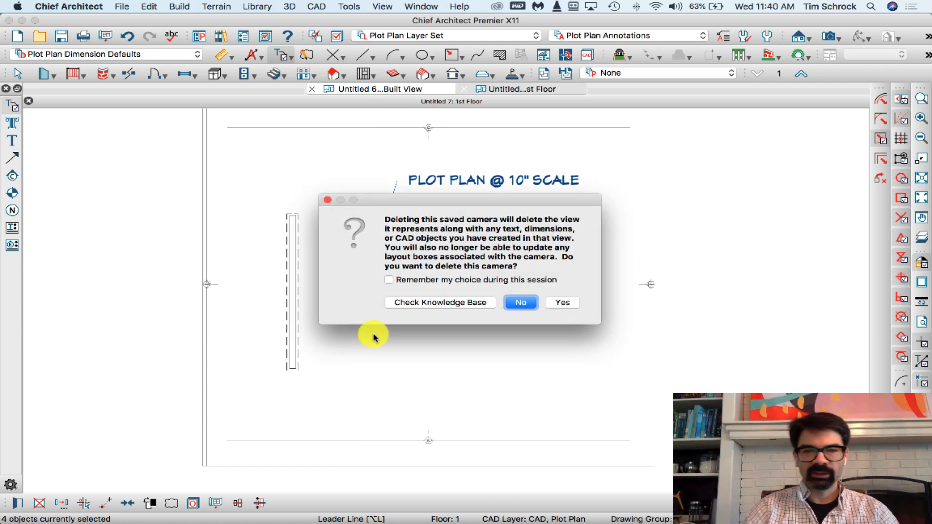
{"action": "left_click", "coordinate": [562, 303]}
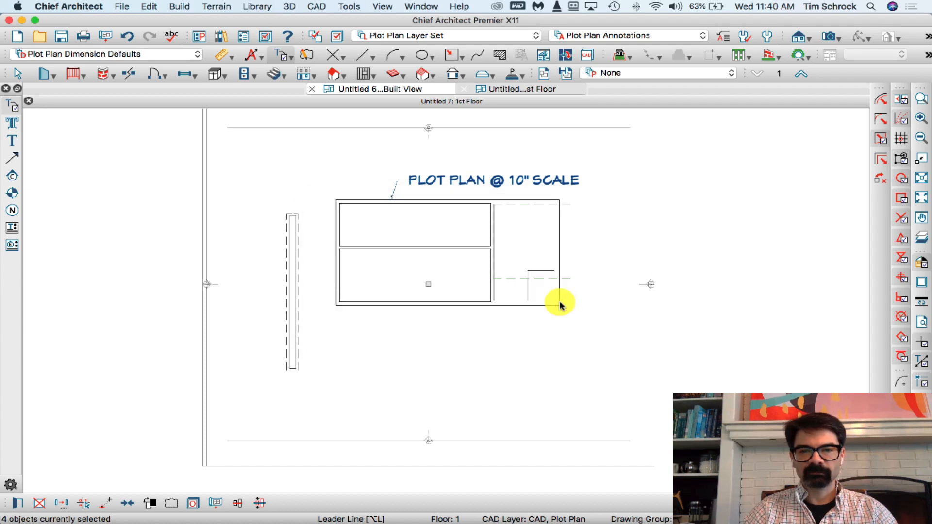
Switch to the plan with the As-Built View and save it as TEST-EXISTING in the Original Design folder.
{"action": "scroll", "coordinate": [554, 203], "scroll_direction": "up", "scroll_amount": 2}
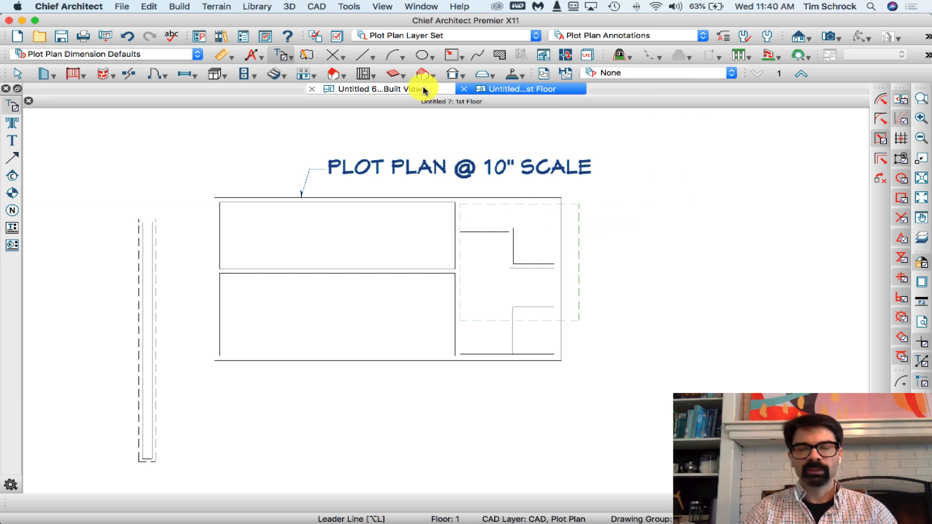
{"action": "left_click", "coordinate": [680, 73]}
{"action": "left_click", "coordinate": [378, 92]}
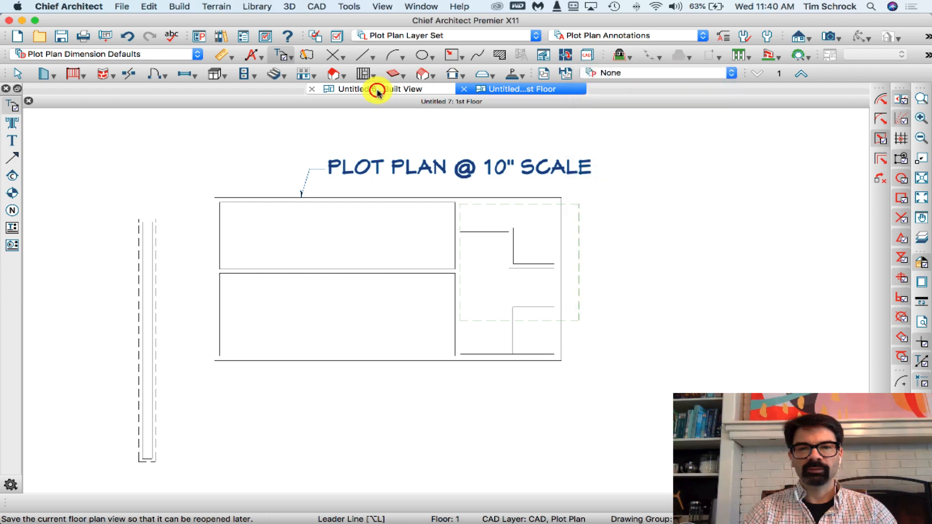
{"action": "left_click", "coordinate": [377, 90]}
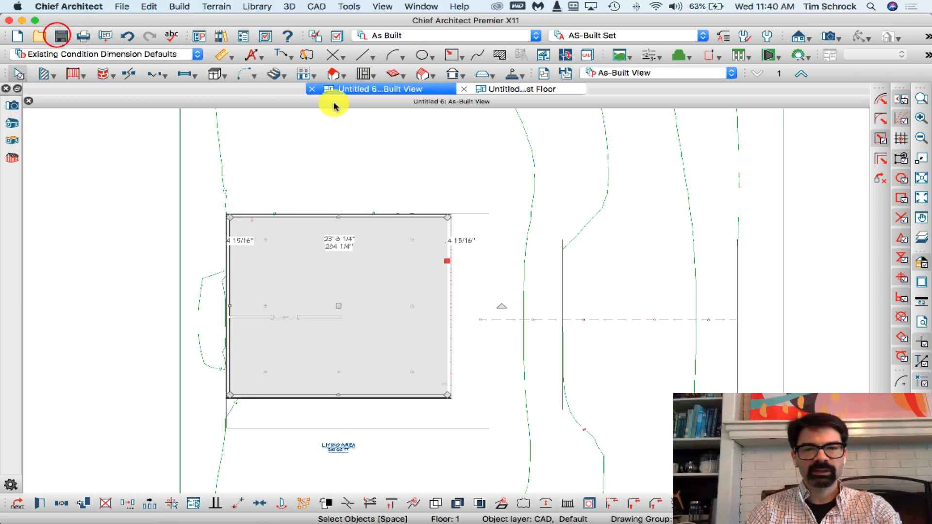
{"action": "key", "text": "super+s"}
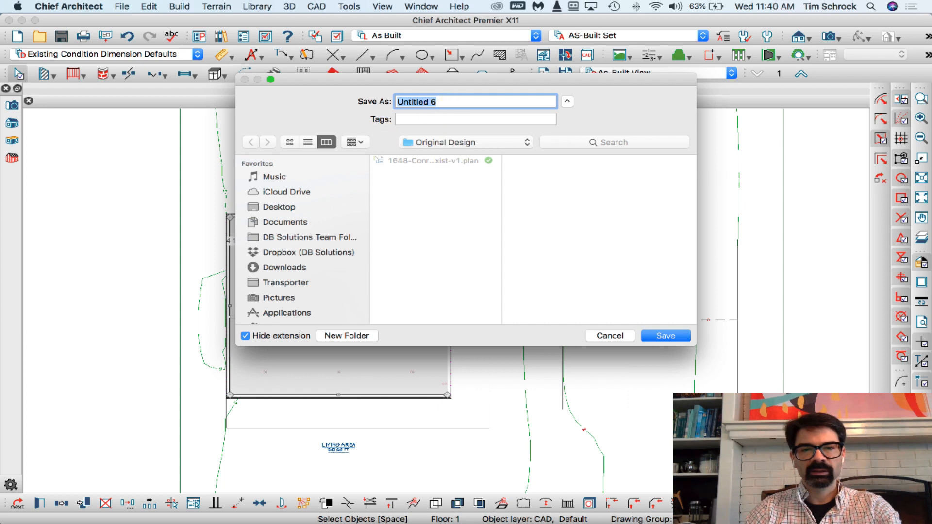
{"action": "type", "text": "TEST-EXIS"}
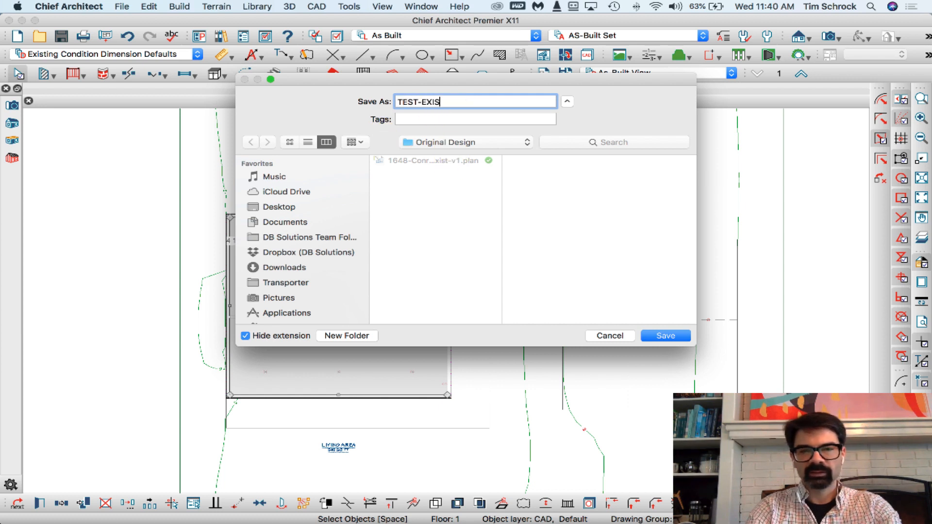
{"action": "type", "text": "TING"}
{"action": "key", "text": "Return"}
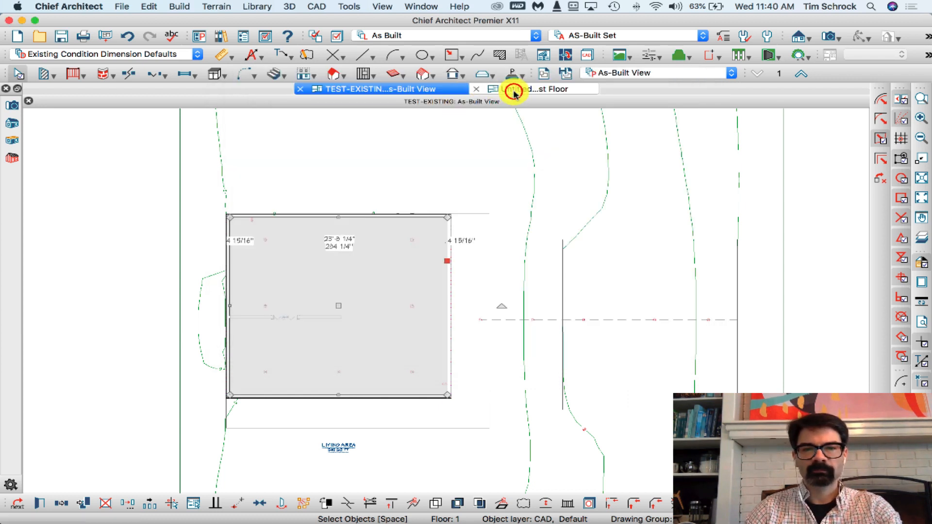
Return to the 1st Floor plan containing the plot plan note and save it as TEST-NEW.
{"action": "left_click", "coordinate": [514, 91]}
{"action": "left_click", "coordinate": [61, 36]}
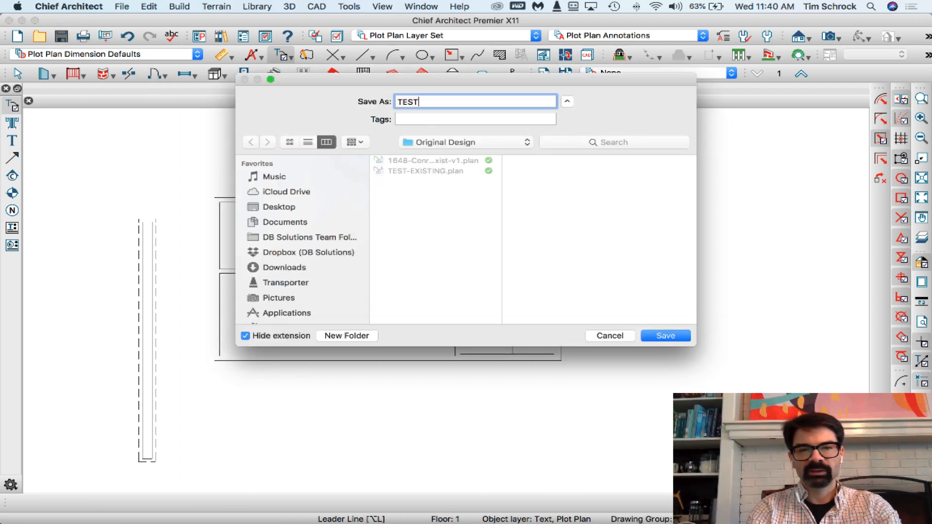
{"action": "key", "text": "Return"}
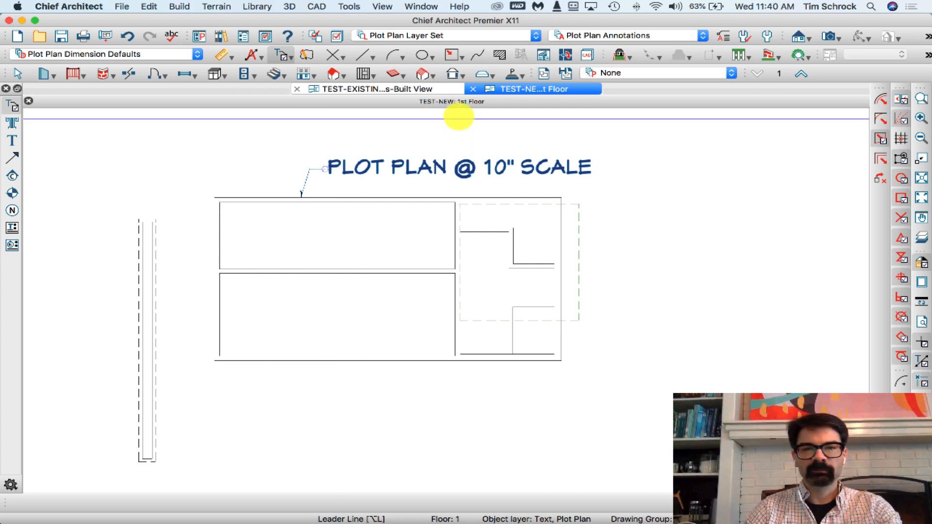
Open the Reference - EXISTING Plan view and set TEST-EXISTING as the plan for its reference display.
{"action": "left_click", "coordinate": [697, 76]}
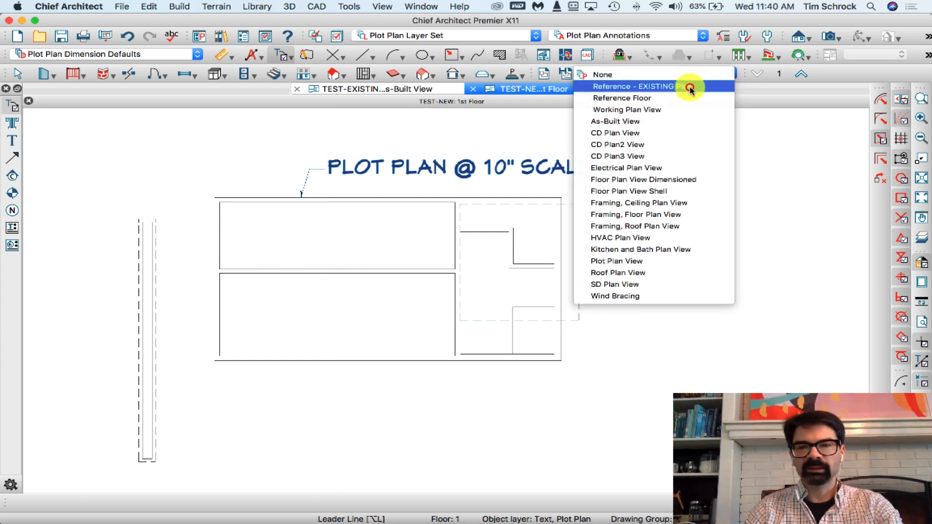
{"action": "left_click", "coordinate": [691, 88]}
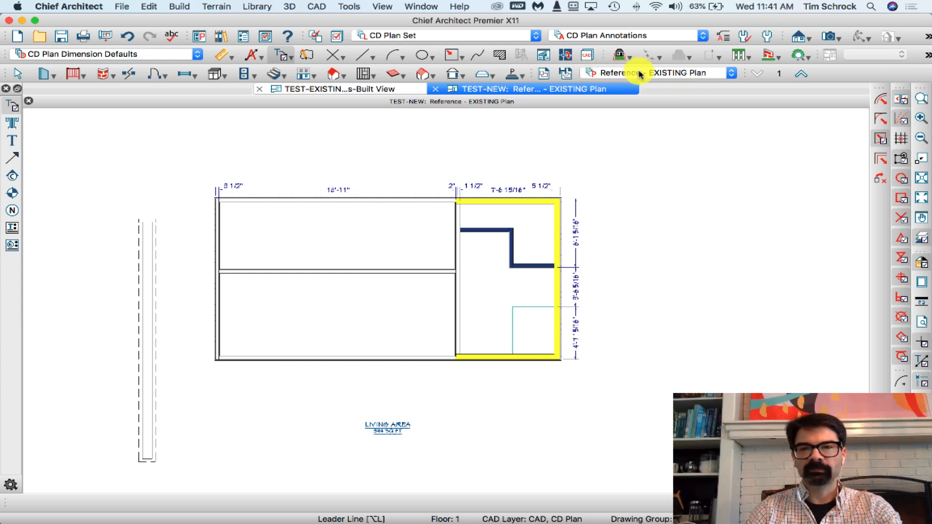
{"action": "left_click", "coordinate": [778, 76]}
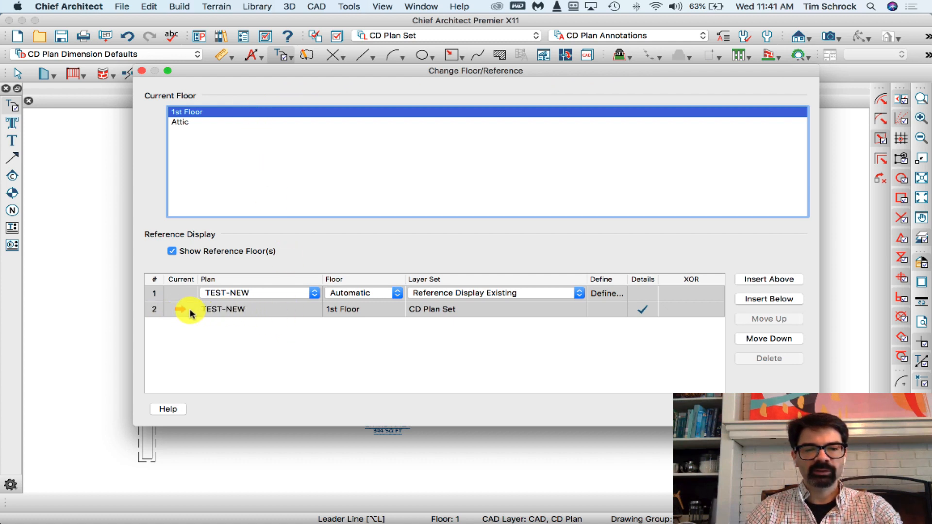
{"action": "left_click", "coordinate": [314, 294]}
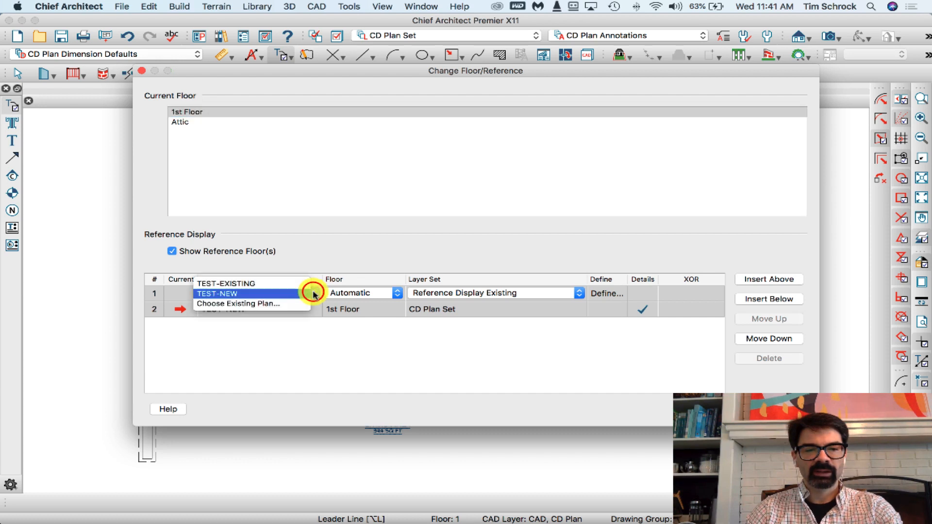
{"action": "left_click", "coordinate": [242, 285]}
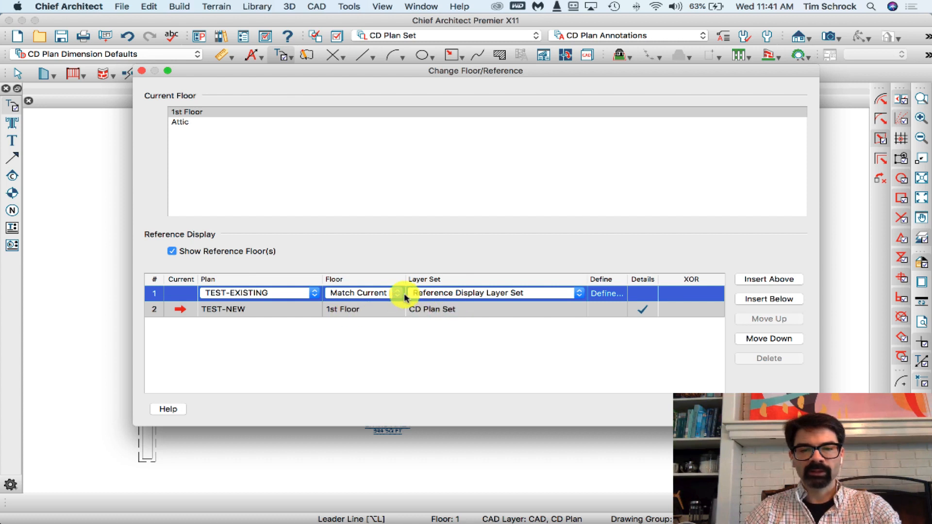
Assign the Reference Display Existing layer set to the TEST-EXISTING reference, review its layer display options, and accept the reference settings.
{"action": "left_click", "coordinate": [564, 296]}
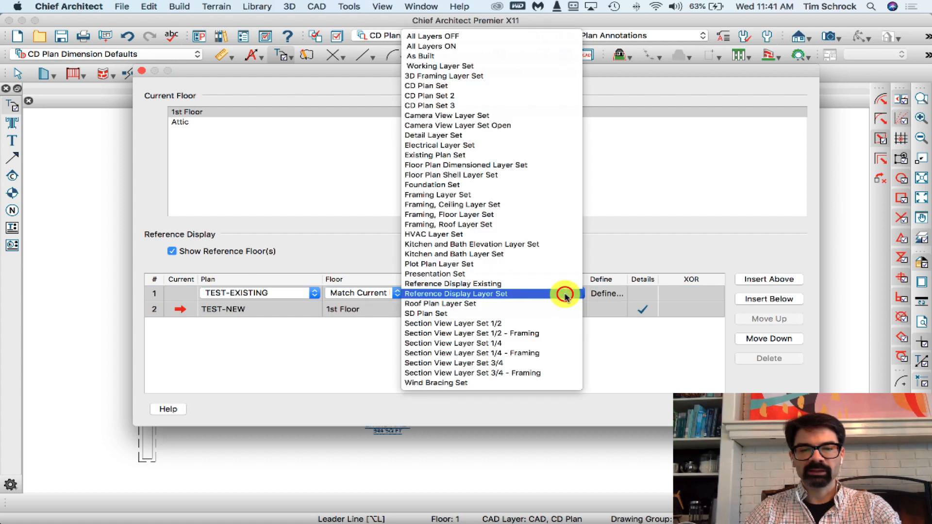
{"action": "left_click", "coordinate": [530, 284]}
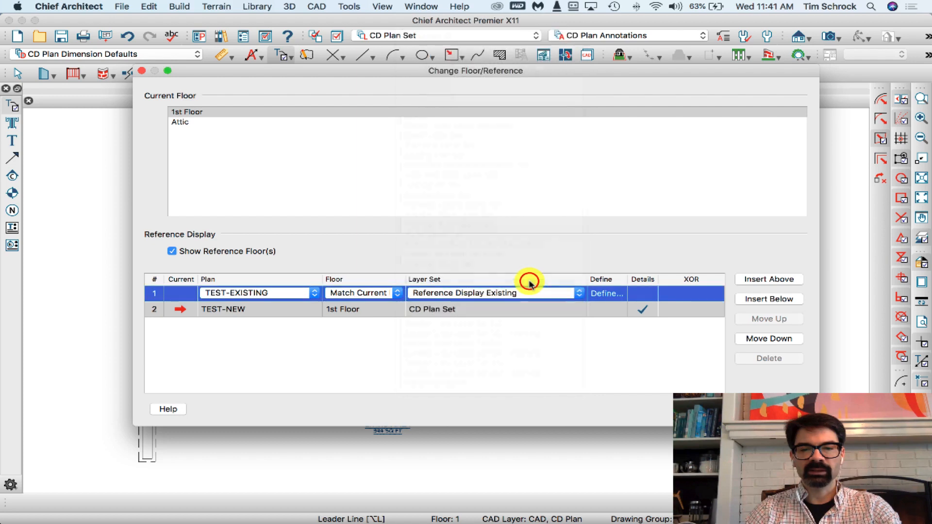
{"action": "left_click", "coordinate": [602, 293]}
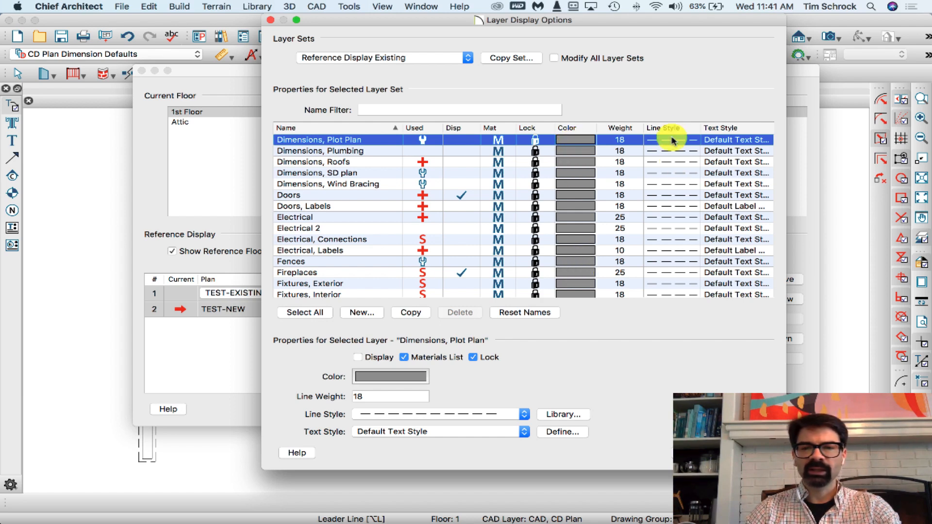
{"action": "left_click", "coordinate": [747, 453]}
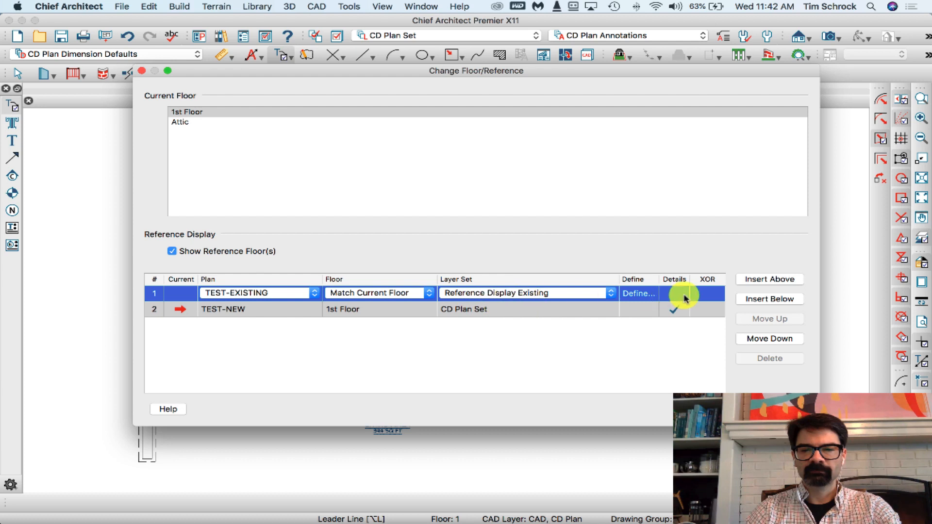
{"action": "left_click", "coordinate": [784, 410]}
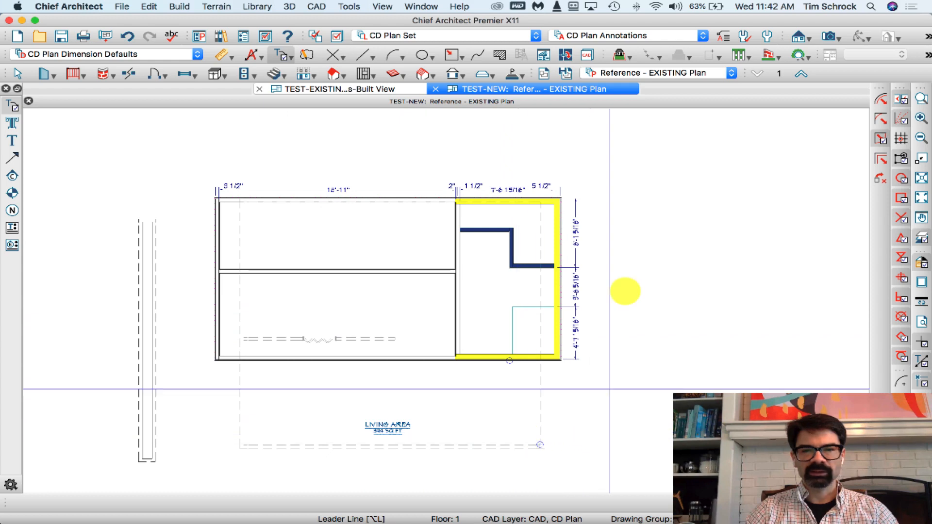
Move the TEST-EXISTING reference below TEST-NEW in the reference display order and accept the change.
{"action": "left_click", "coordinate": [778, 75]}
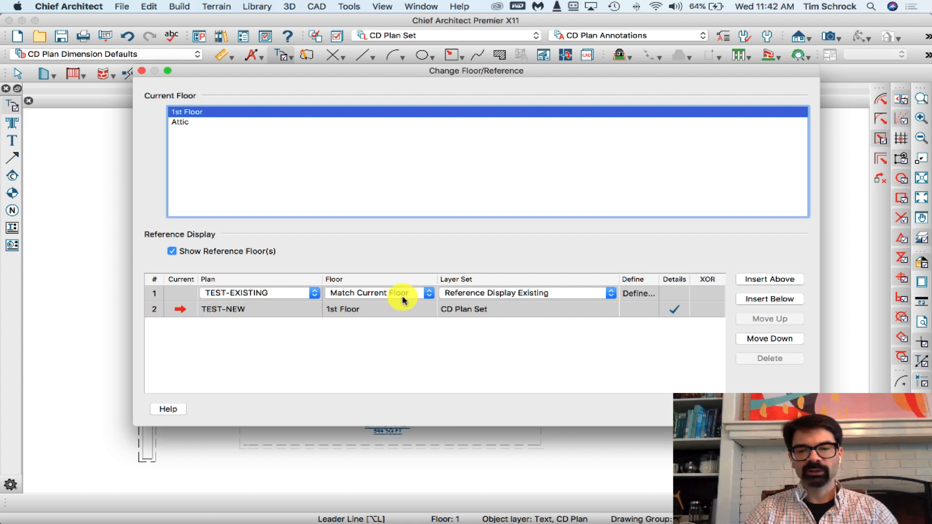
{"action": "left_click", "coordinate": [176, 296]}
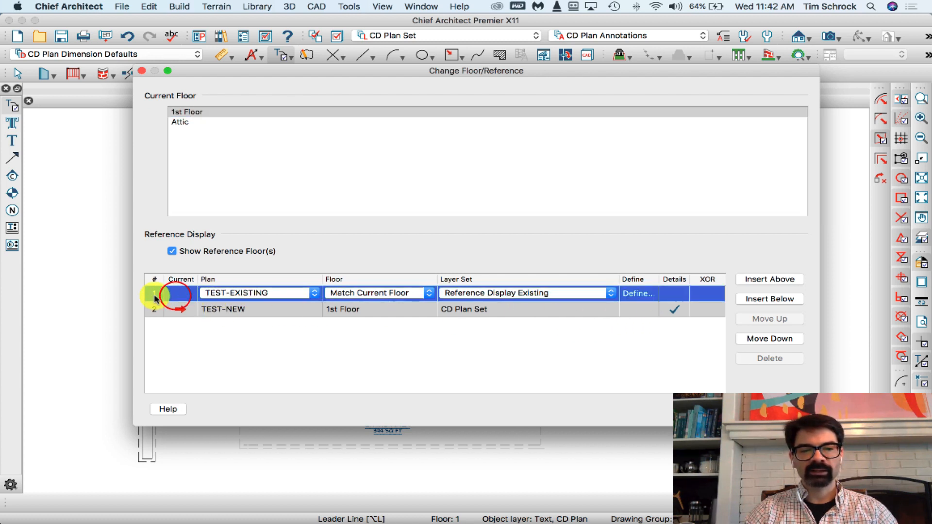
{"action": "left_click", "coordinate": [761, 339]}
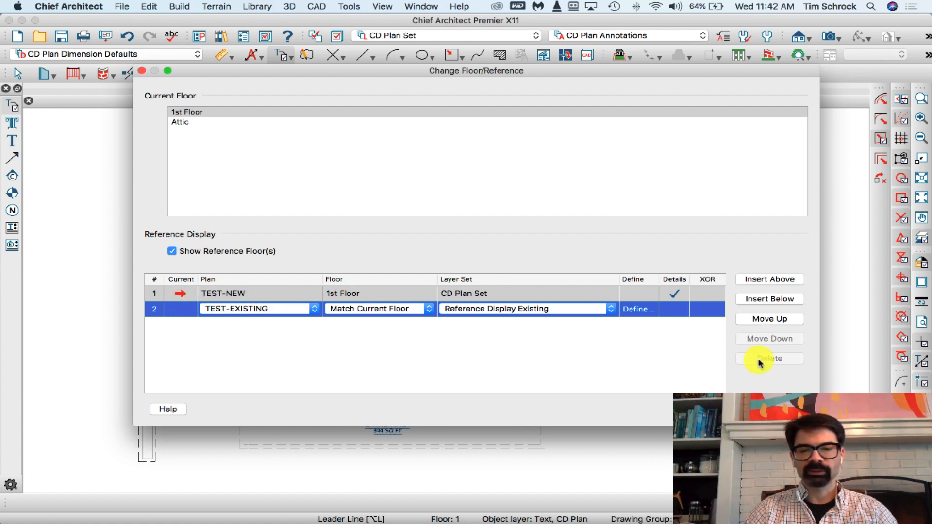
{"action": "left_click", "coordinate": [783, 410]}
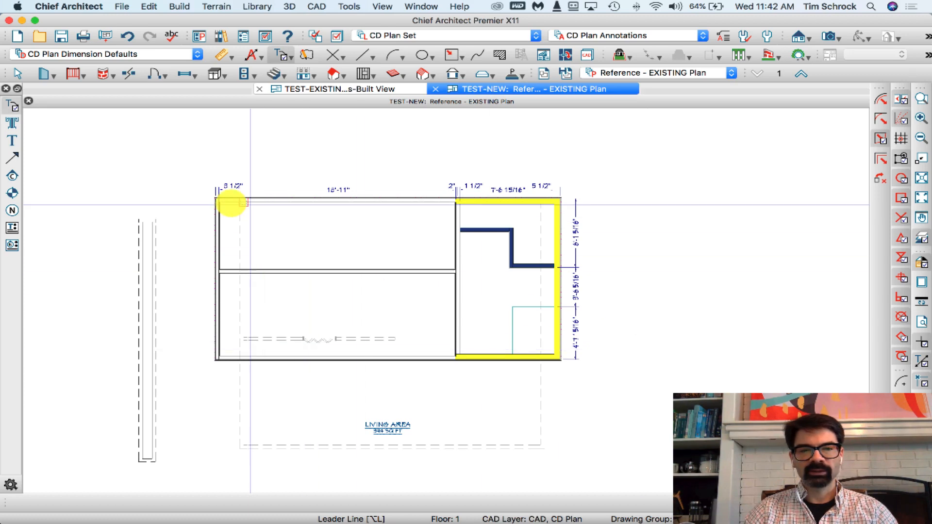
Move the new plan's west exterior wall inward about 1'-11" to line up with the dashed existing wall reference.
{"action": "scroll", "coordinate": [228, 202], "scroll_direction": "up", "scroll_amount": 5}
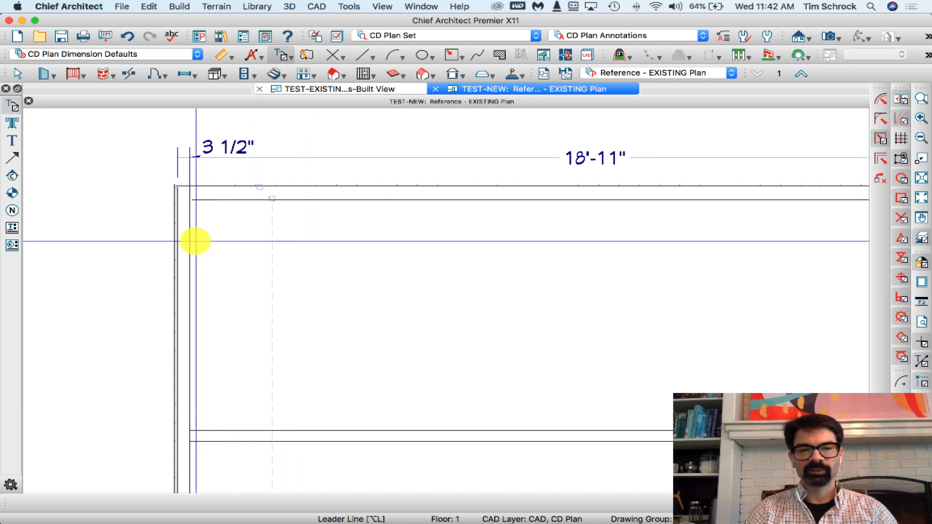
{"action": "left_click", "coordinate": [179, 249]}
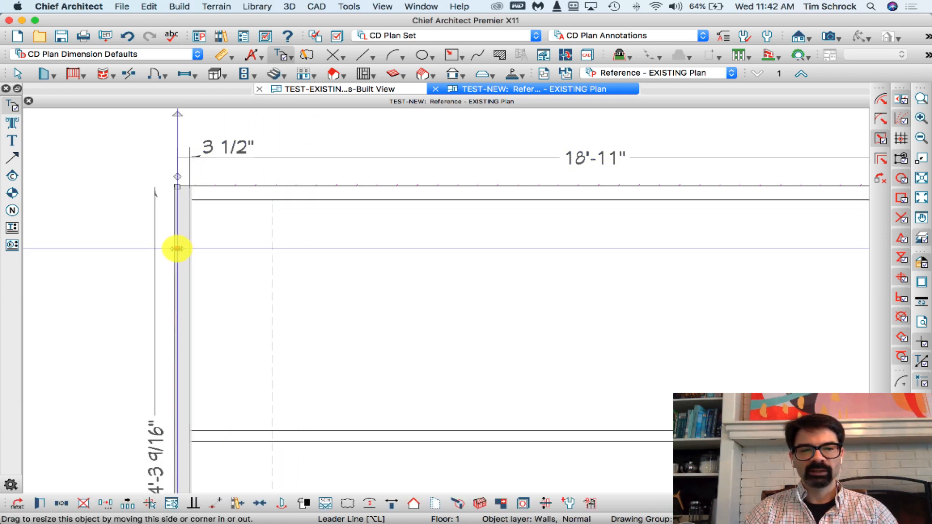
{"action": "left_click_drag", "start_coordinate": [177, 249], "coordinate": [260, 252]}
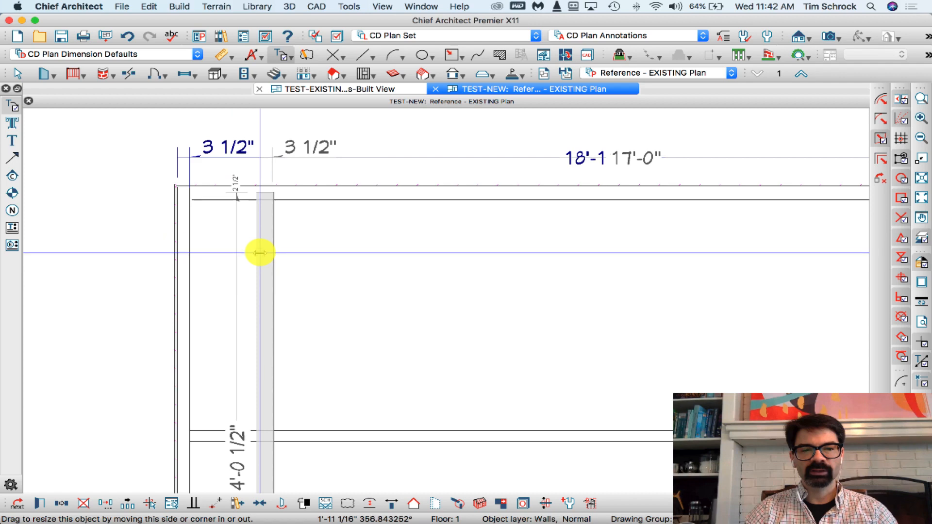
Switch to the TEST-EXISTING plan and add a window to the west exterior wall and a hinged door to the north wall.
{"action": "scroll", "coordinate": [170, 173], "scroll_direction": "down", "scroll_amount": 4}
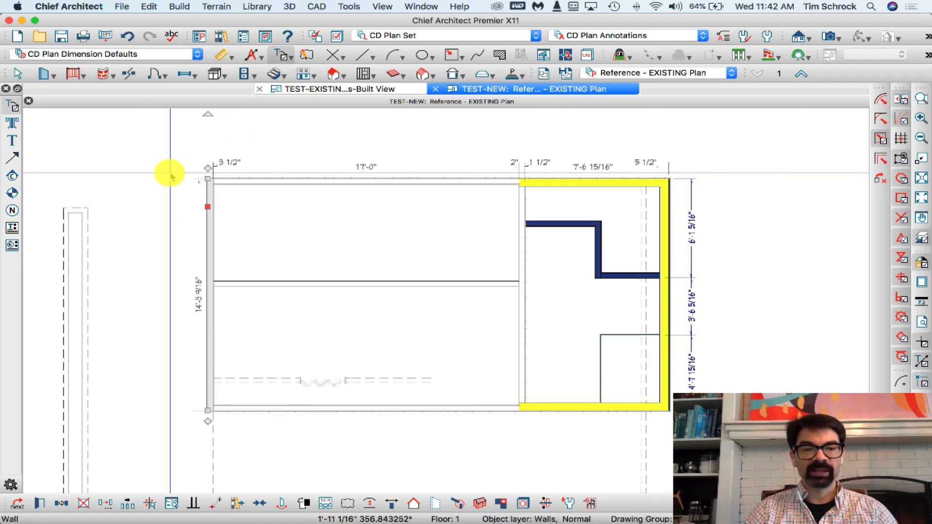
{"action": "left_click", "coordinate": [170, 174]}
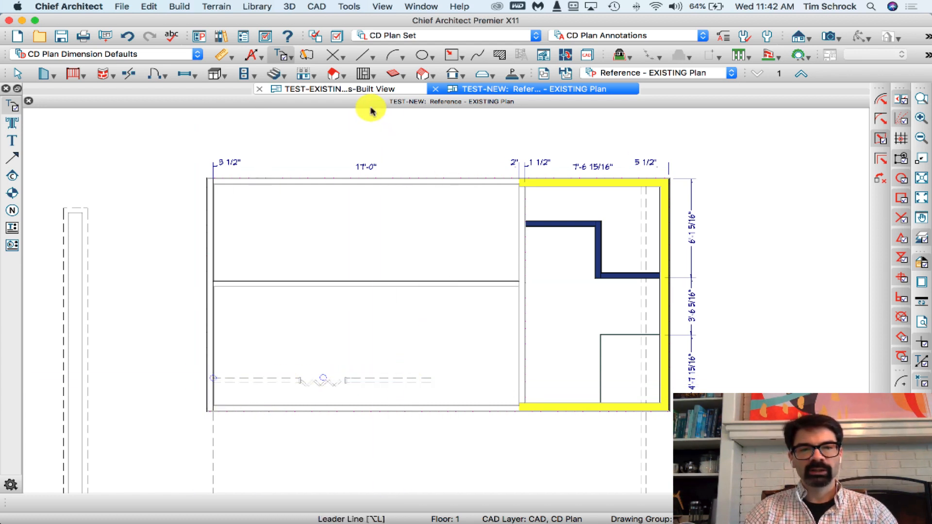
{"action": "left_click", "coordinate": [367, 90]}
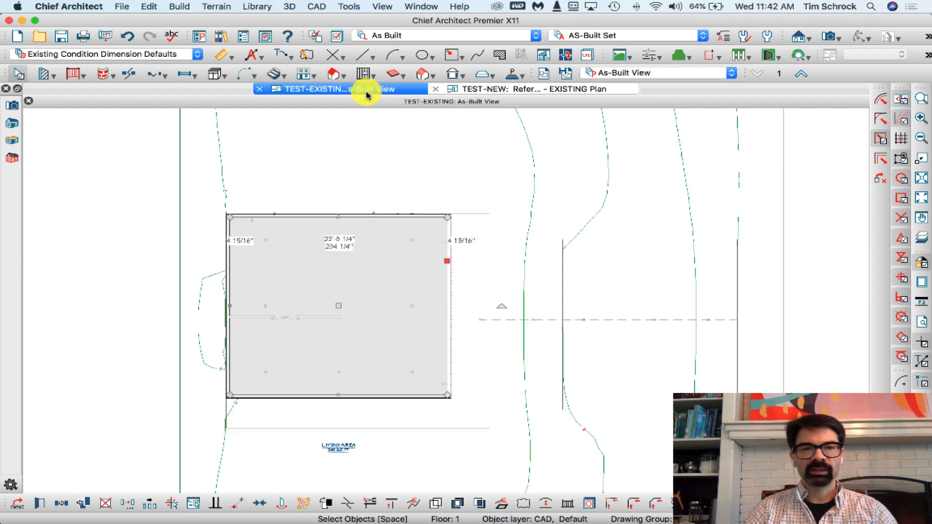
{"action": "left_click", "coordinate": [177, 73]}
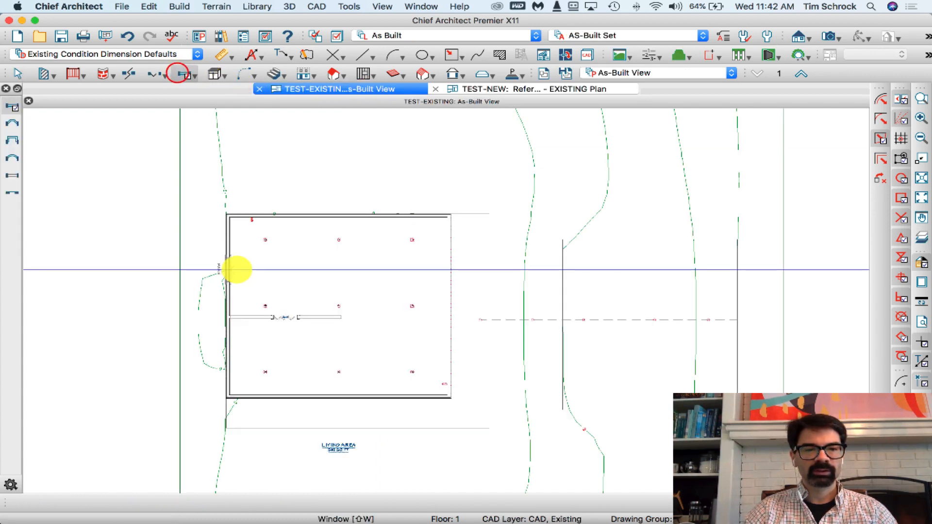
{"action": "left_click", "coordinate": [236, 269]}
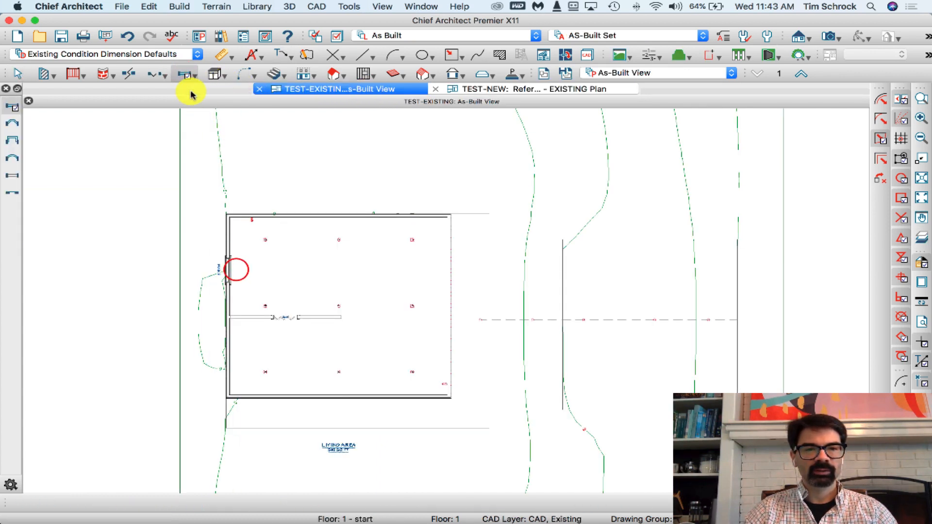
{"action": "left_click", "coordinate": [164, 76]}
{"action": "left_click", "coordinate": [165, 92]}
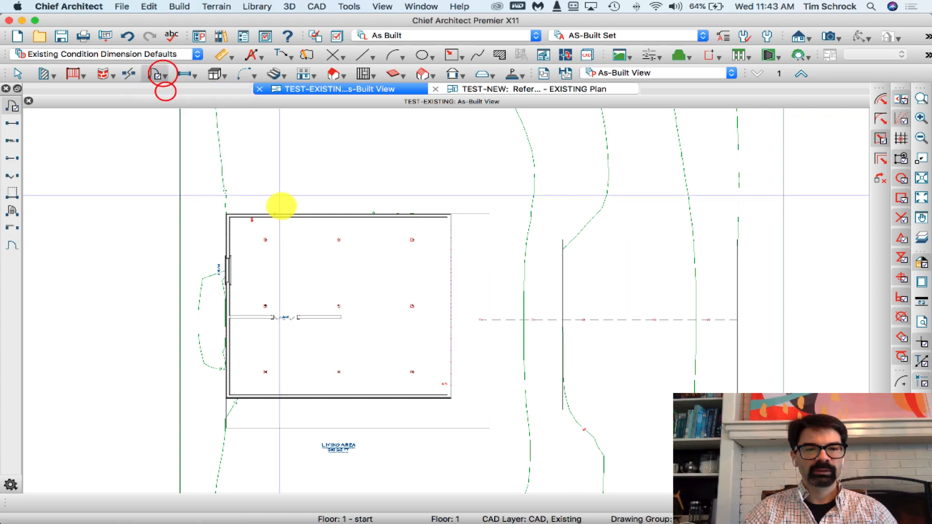
Shift the existing plan's west window north along its wall, checking the dashed reference in TEST-NEW before and after the move.
{"action": "left_click", "coordinate": [538, 88]}
{"action": "scroll", "coordinate": [263, 233], "scroll_direction": "up", "scroll_amount": 2}
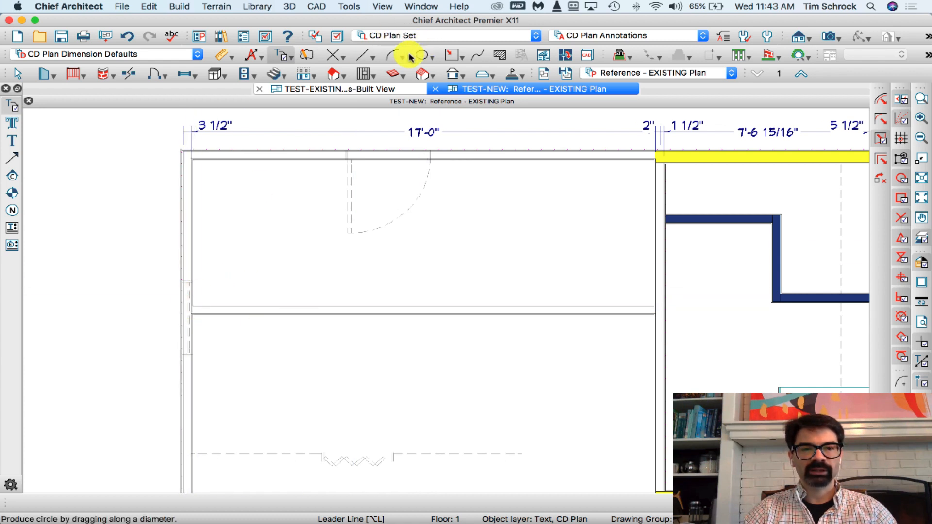
{"action": "left_click", "coordinate": [372, 89]}
{"action": "scroll", "coordinate": [221, 271], "scroll_direction": "up", "scroll_amount": 5}
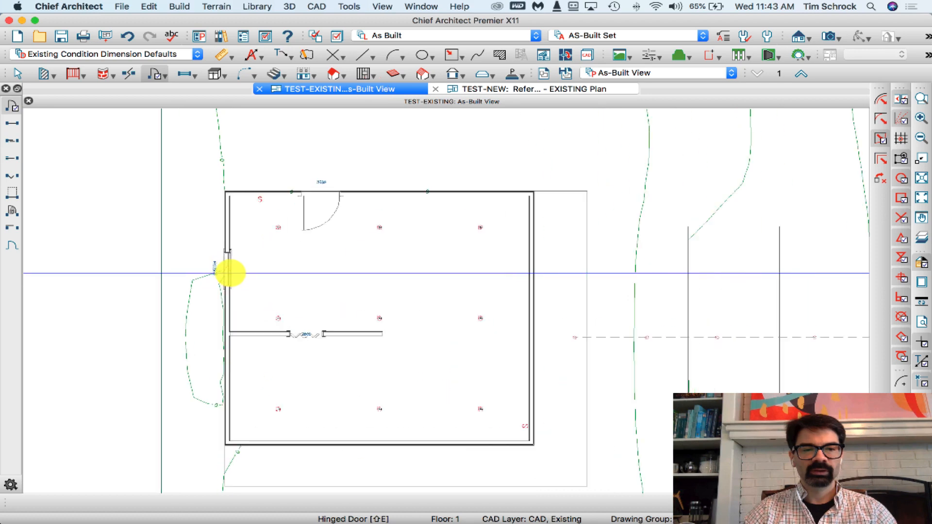
{"action": "left_click", "coordinate": [224, 270]}
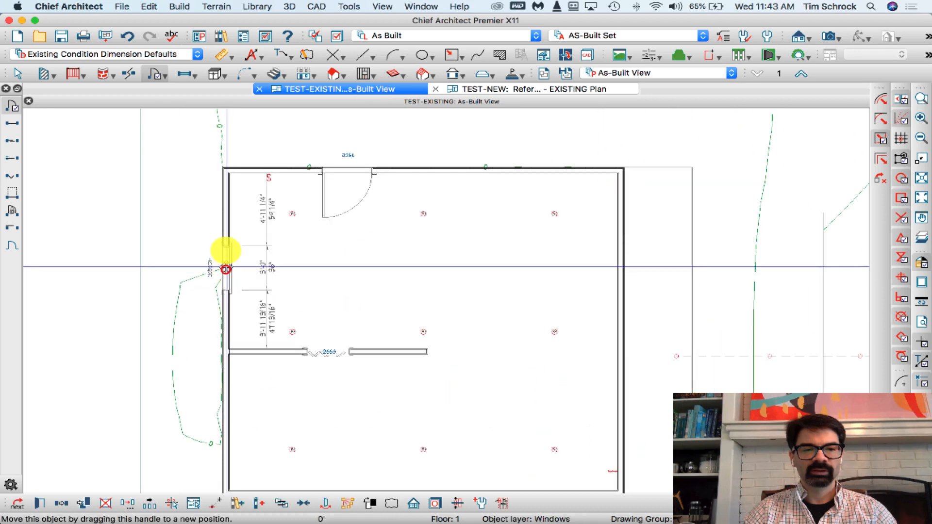
{"action": "left_click", "coordinate": [481, 89]}
Try placing a 3050DH window on TEST-NEW's west wall over the dashed existing window, and delete it.
{"action": "left_click", "coordinate": [198, 243]}
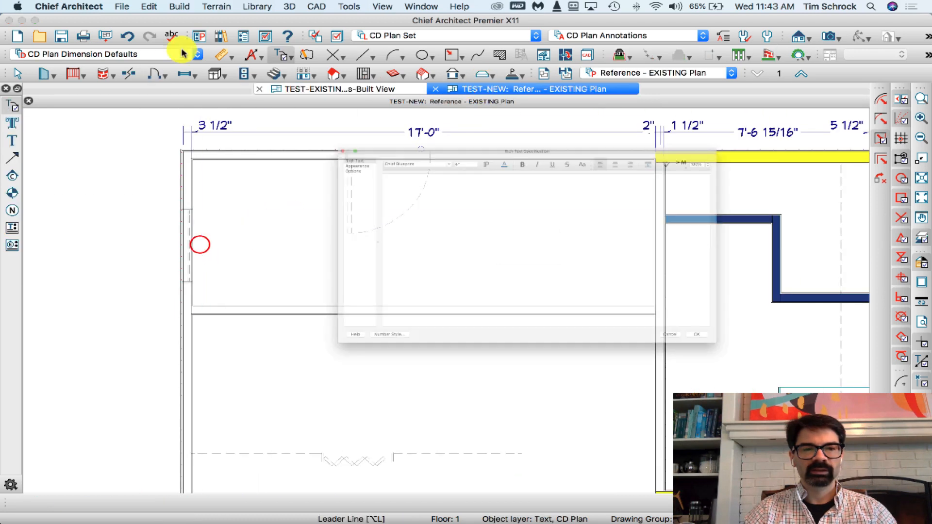
{"action": "left_click", "coordinate": [161, 58]}
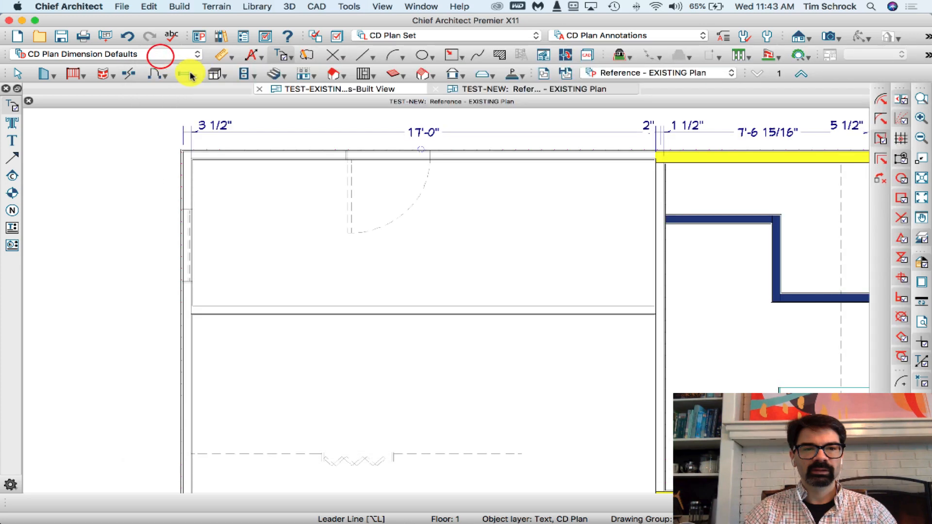
{"action": "left_click", "coordinate": [185, 74]}
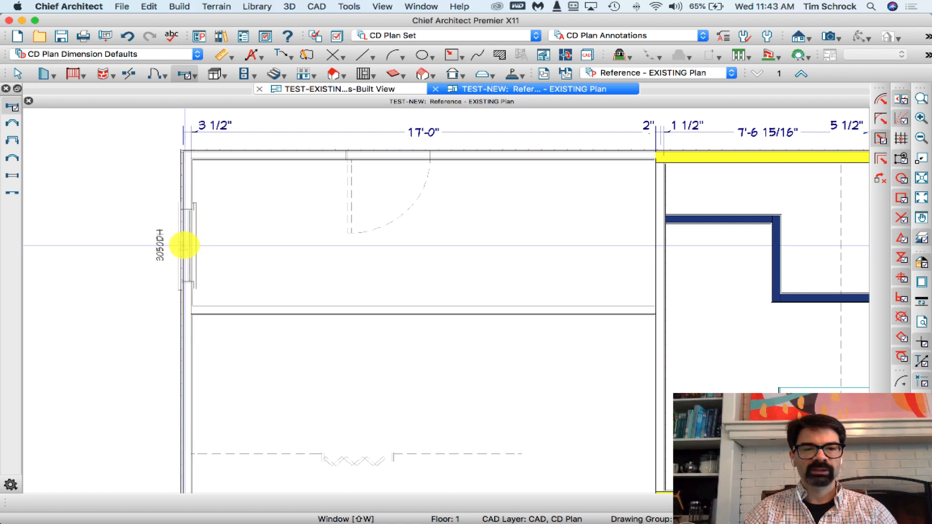
{"action": "left_click", "coordinate": [184, 246]}
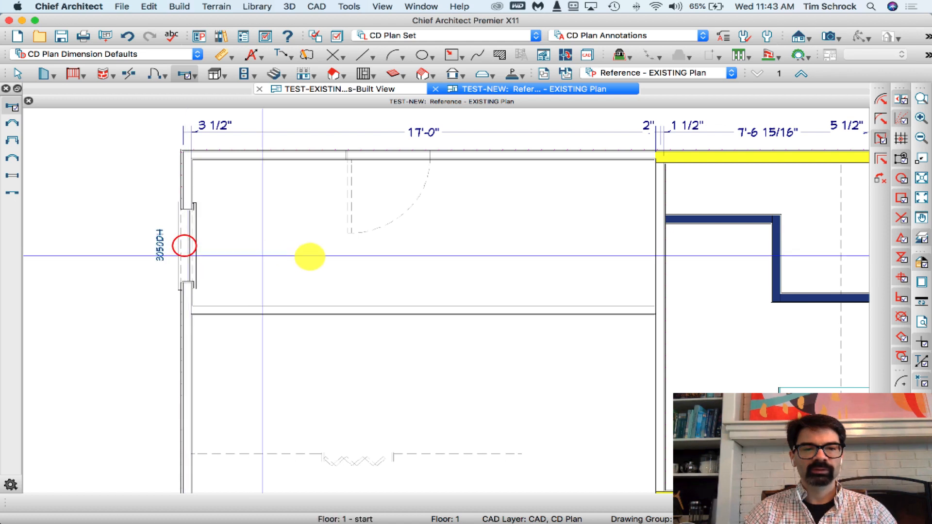
{"action": "left_click", "coordinate": [191, 262]}
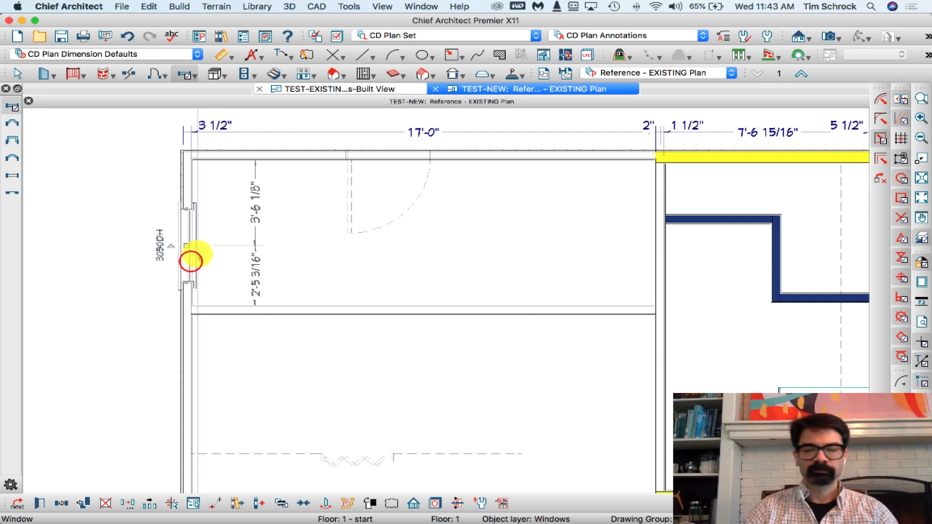
{"action": "key", "text": "Delete"}
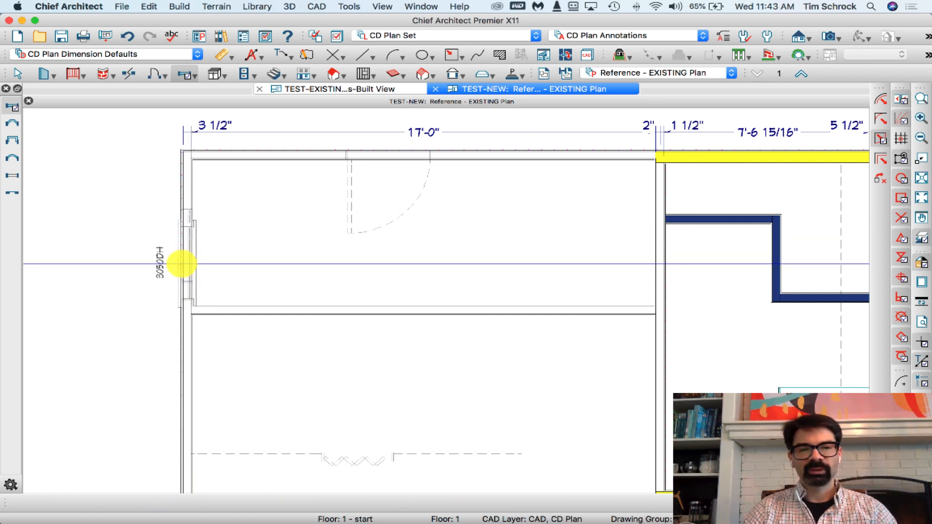
{"action": "scroll", "coordinate": [92, 208], "scroll_direction": "down", "scroll_amount": 2}
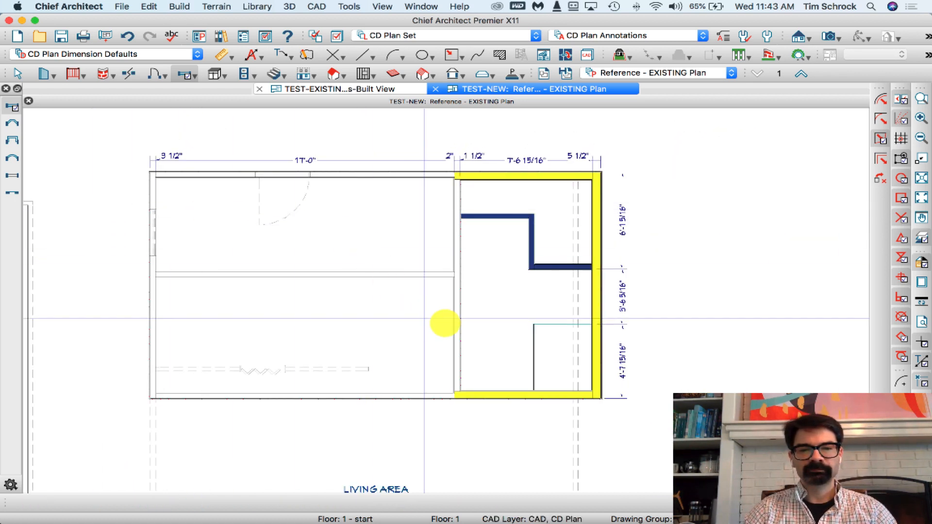
{"action": "scroll", "coordinate": [297, 225], "scroll_direction": "down", "scroll_amount": 1}
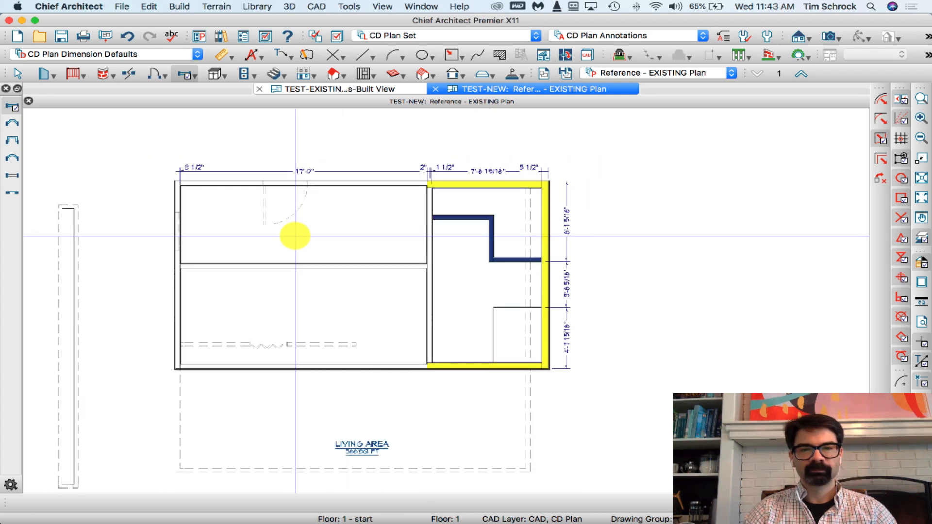
{"action": "scroll", "coordinate": [370, 228], "scroll_direction": "down", "scroll_amount": 1}
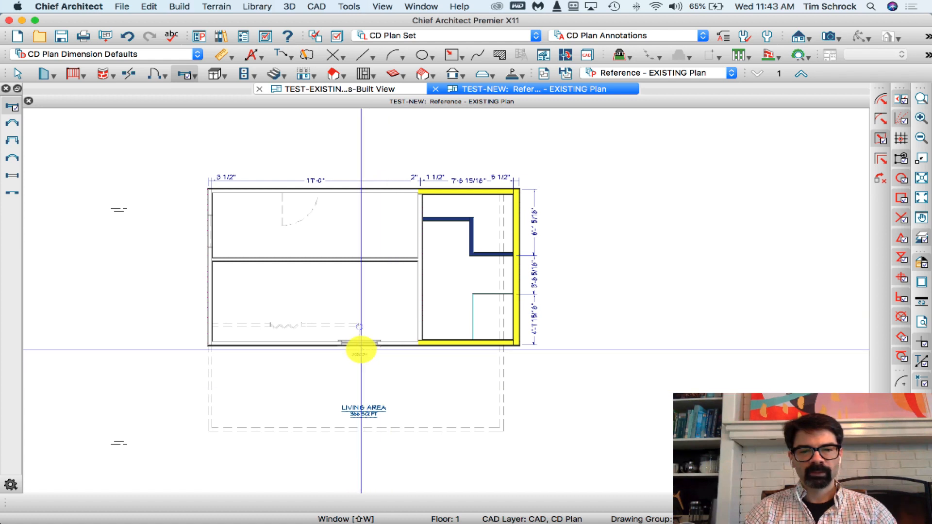
{"action": "left_click", "coordinate": [355, 346]}
{"action": "left_click_drag", "start_coordinate": [355, 346], "coordinate": [483, 431]}
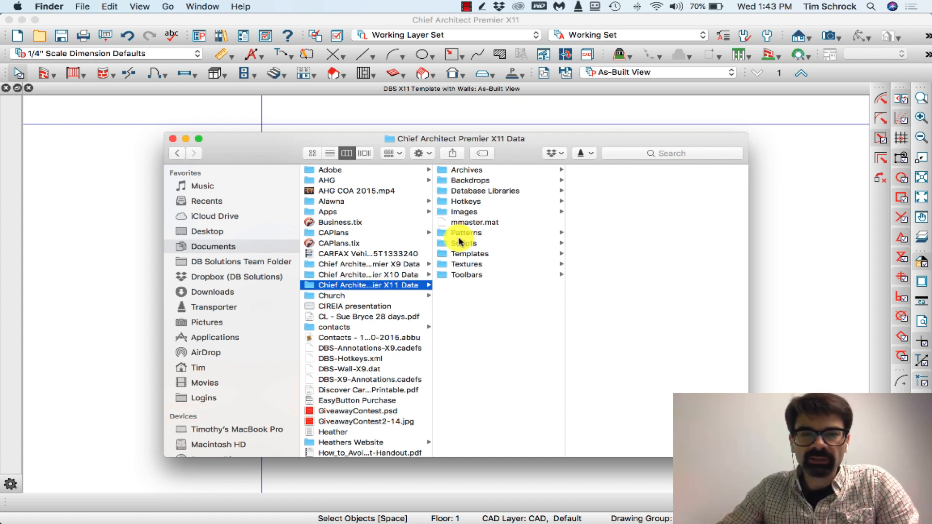
Look inside the Templates folder of Chief Architect Premier X11 Data in Finder, and return to Chief Architect.
{"action": "left_click", "coordinate": [484, 253]}
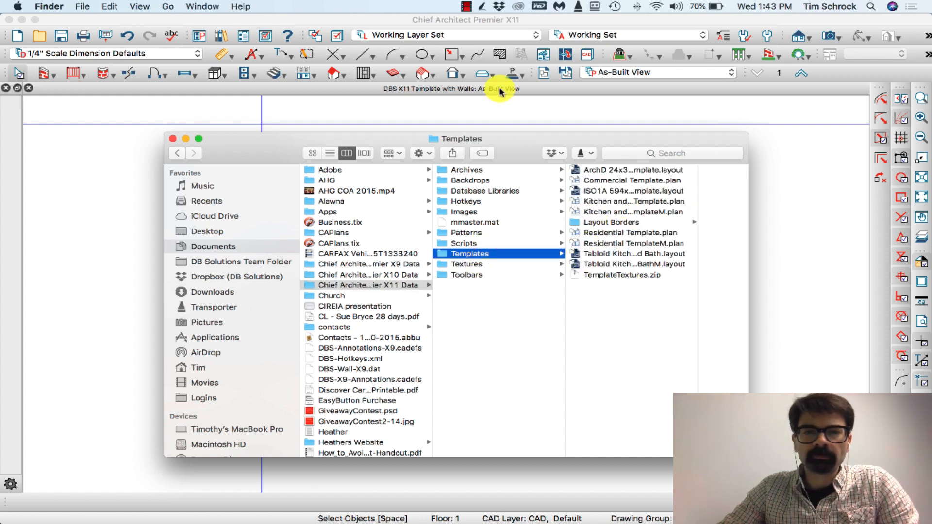
{"action": "left_click", "coordinate": [502, 88]}
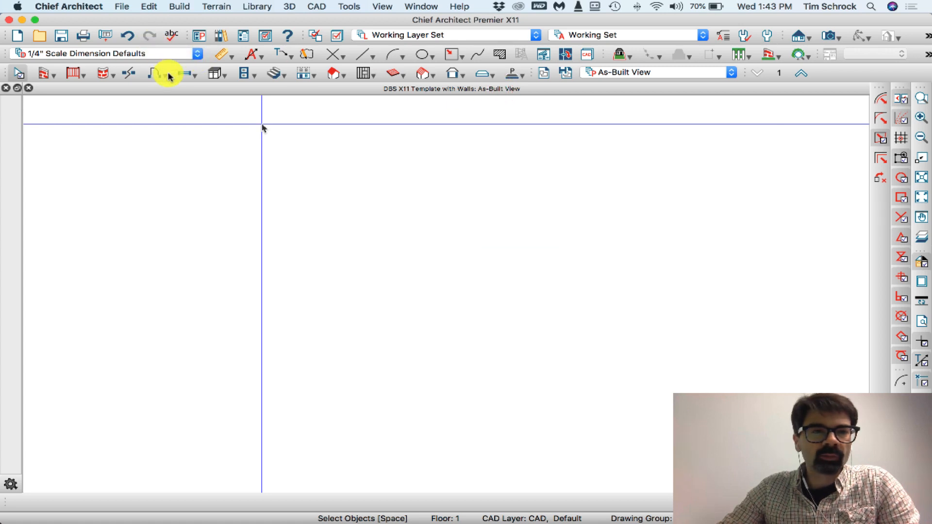
{"action": "left_click", "coordinate": [123, 7]}
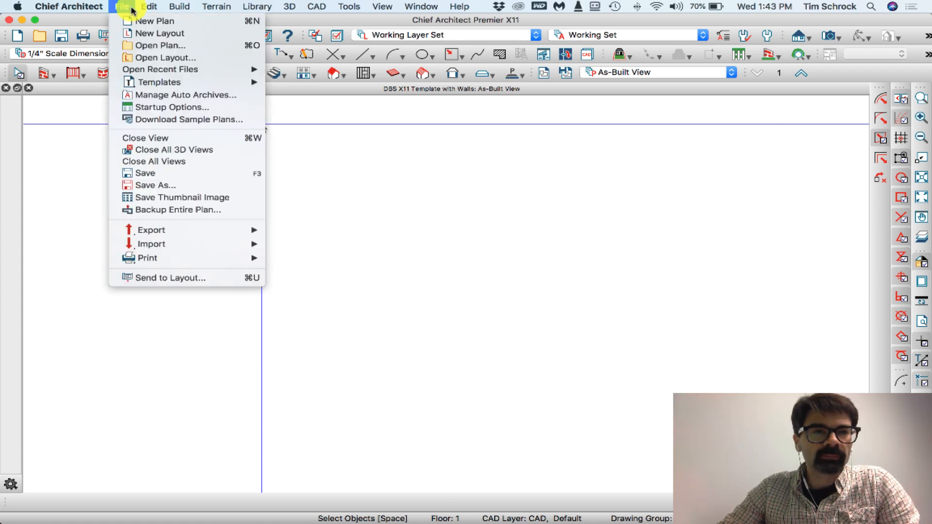
{"action": "mouse_move", "coordinate": [149, 7]}
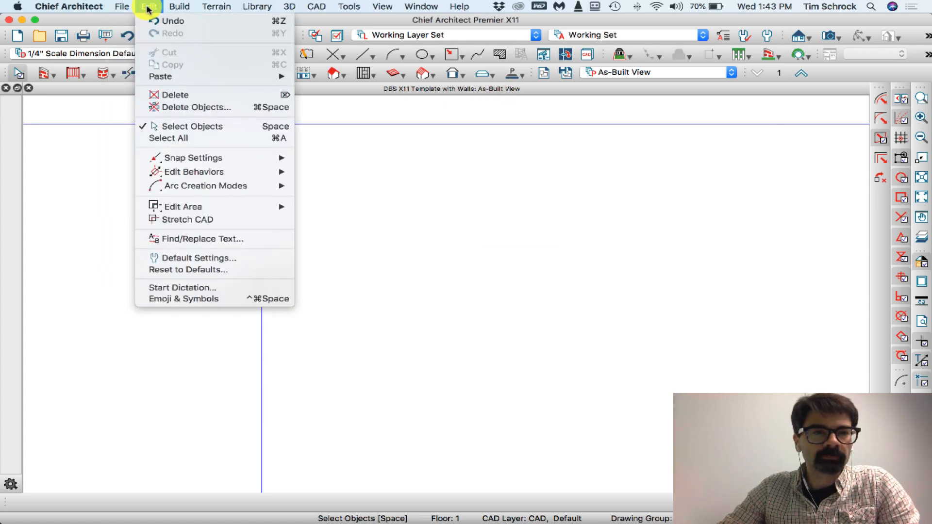
{"action": "left_click", "coordinate": [192, 258]}
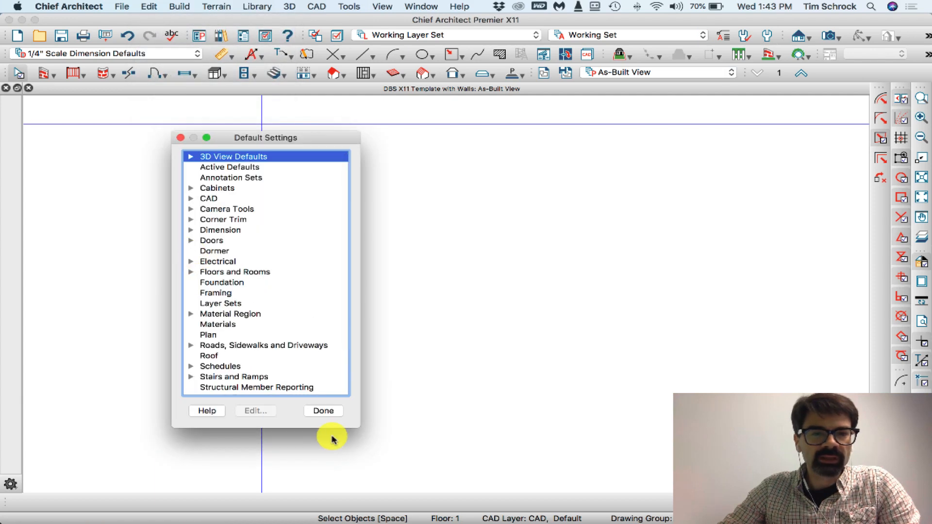
{"action": "left_click", "coordinate": [323, 410]}
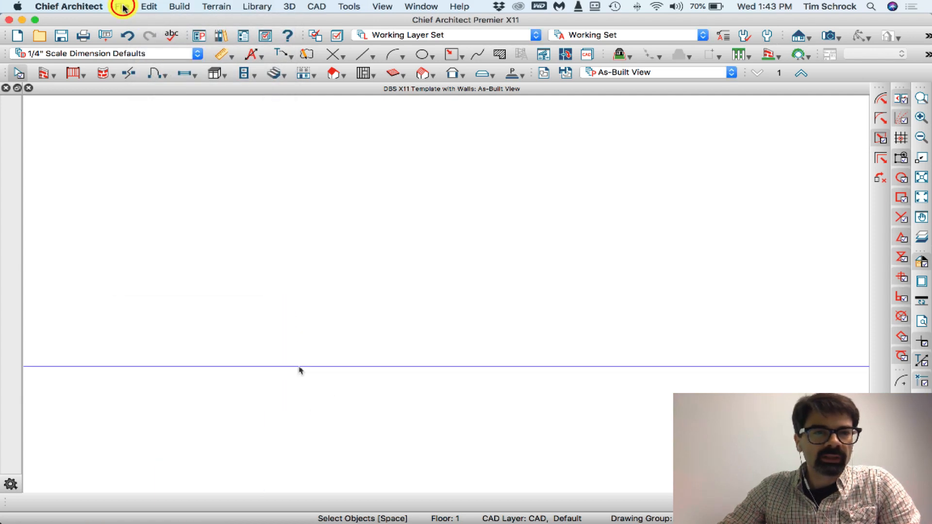
Open the New Plans preferences, examine the full file path of the U.S. Units plan template, and close the preferences.
{"action": "left_click", "coordinate": [123, 6]}
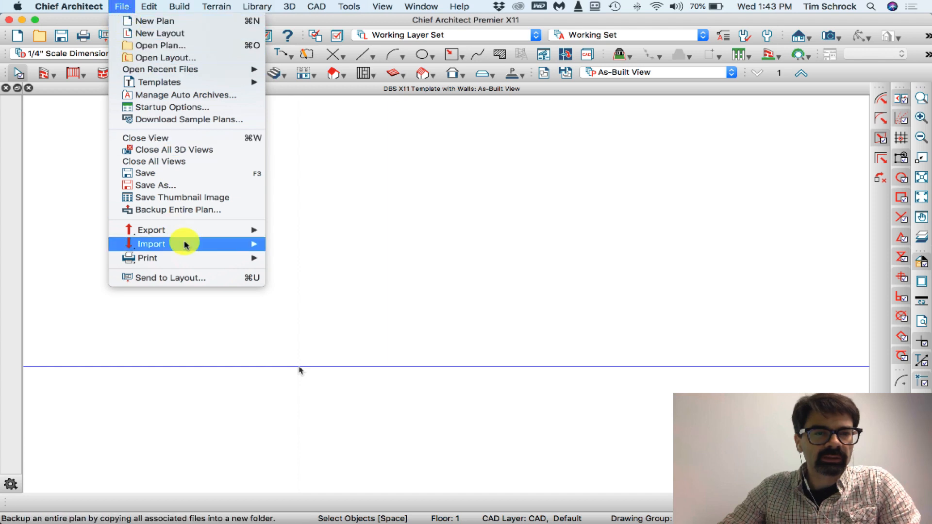
{"action": "mouse_move", "coordinate": [94, 8]}
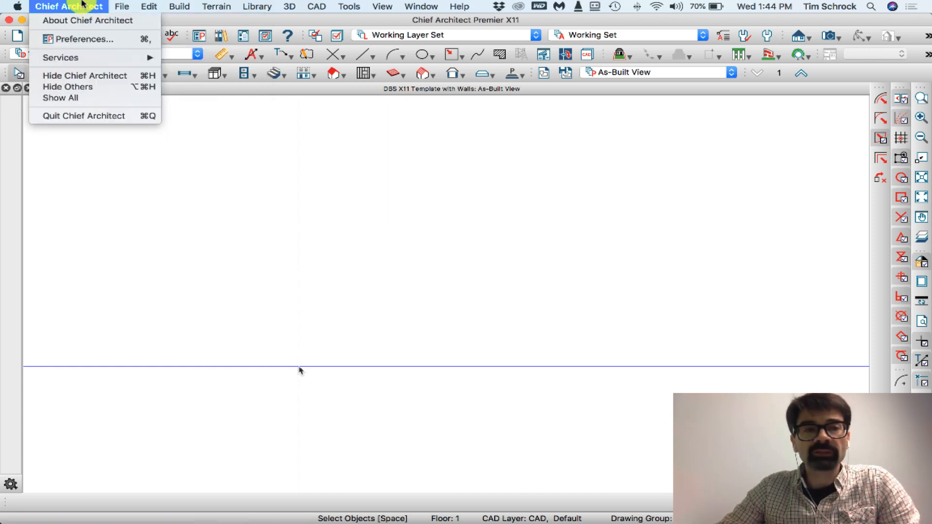
{"action": "left_click", "coordinate": [84, 41]}
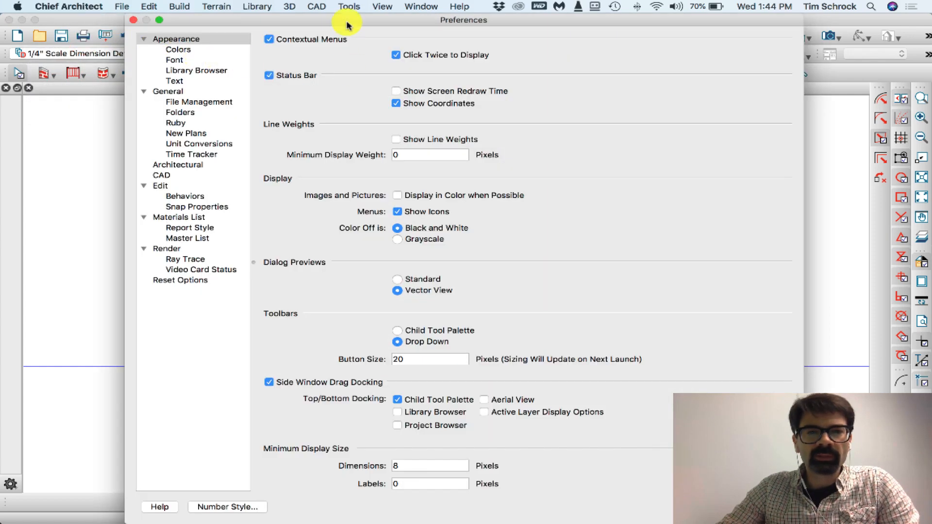
{"action": "left_click", "coordinate": [194, 134]}
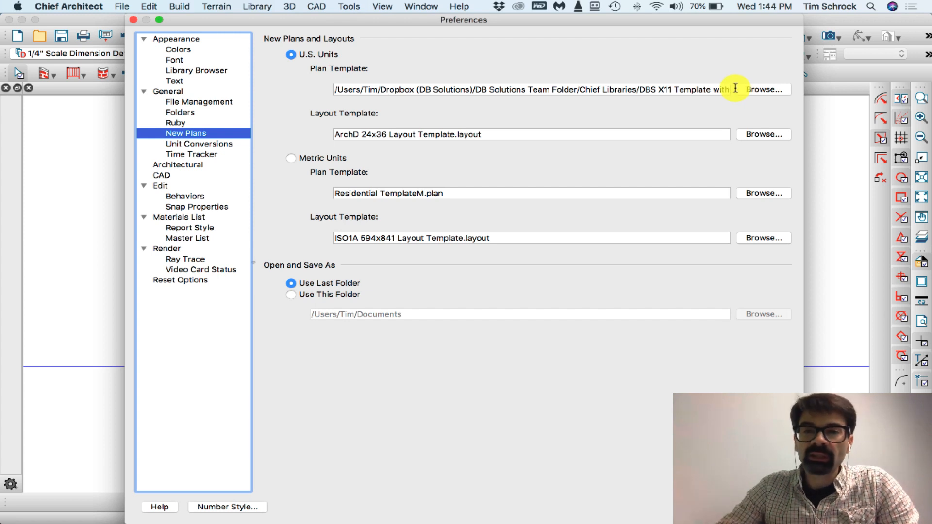
{"action": "mouse_move", "coordinate": [736, 88]}
{"action": "left_mouse_down"}
{"action": "mouse_move", "coordinate": [610, 90]}
{"action": "mouse_move", "coordinate": [723, 90]}
{"action": "left_mouse_up"}
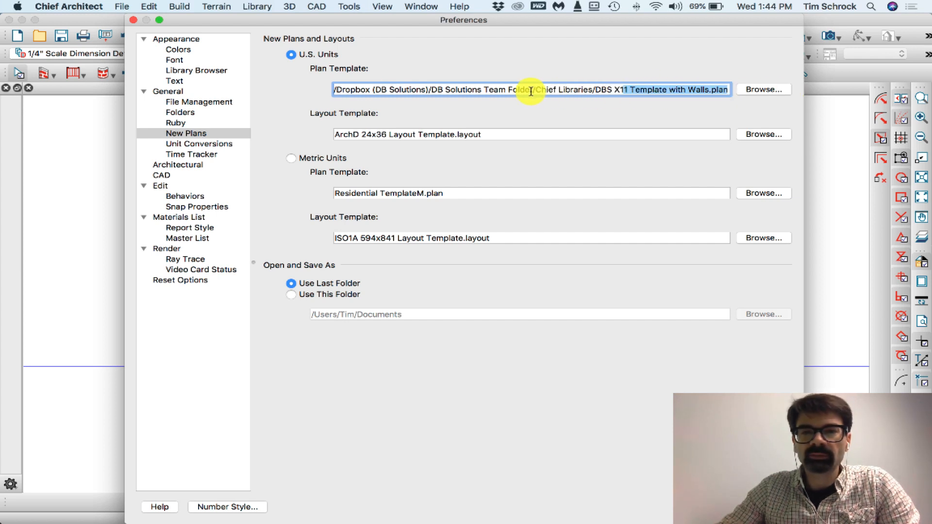
{"action": "left_click_drag", "start_coordinate": [510, 90], "coordinate": [734, 89]}
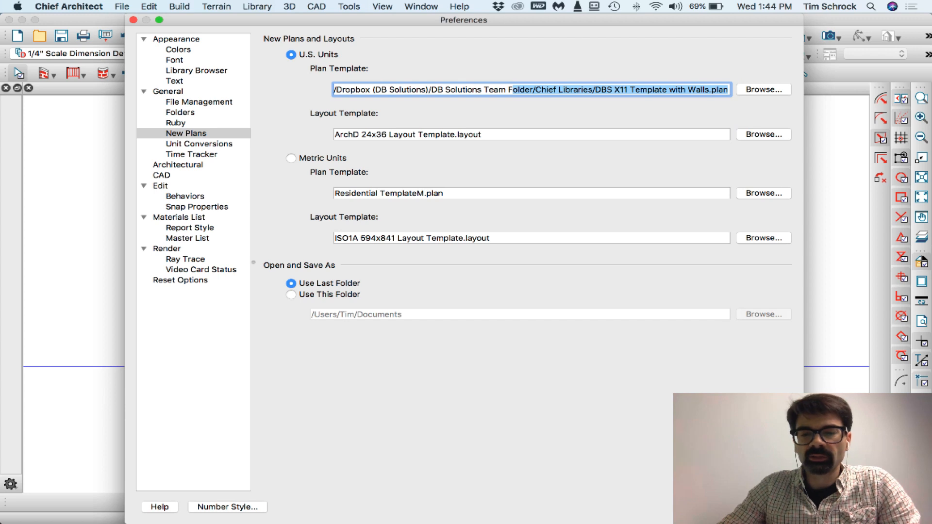
{"action": "left_click", "coordinate": [772, 507]}
{"action": "scroll", "coordinate": [451, 168], "scroll_direction": "down", "scroll_amount": 5}
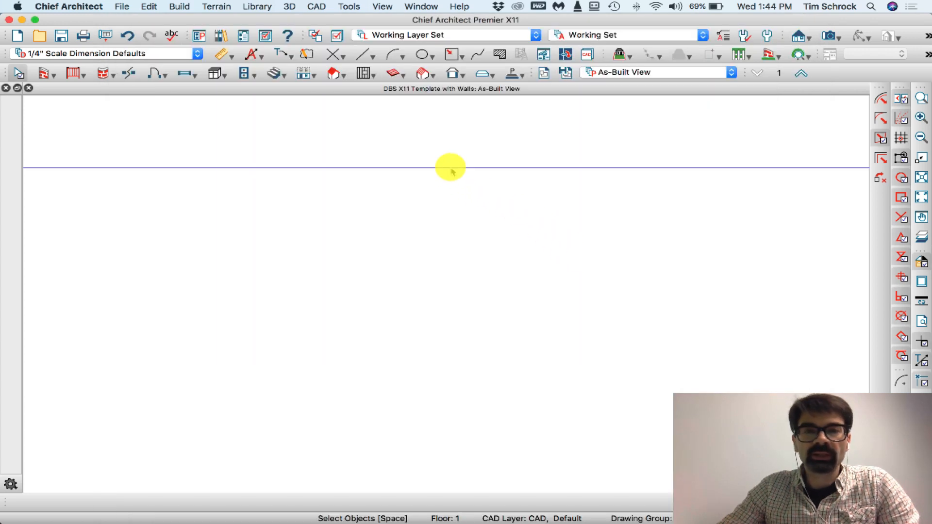